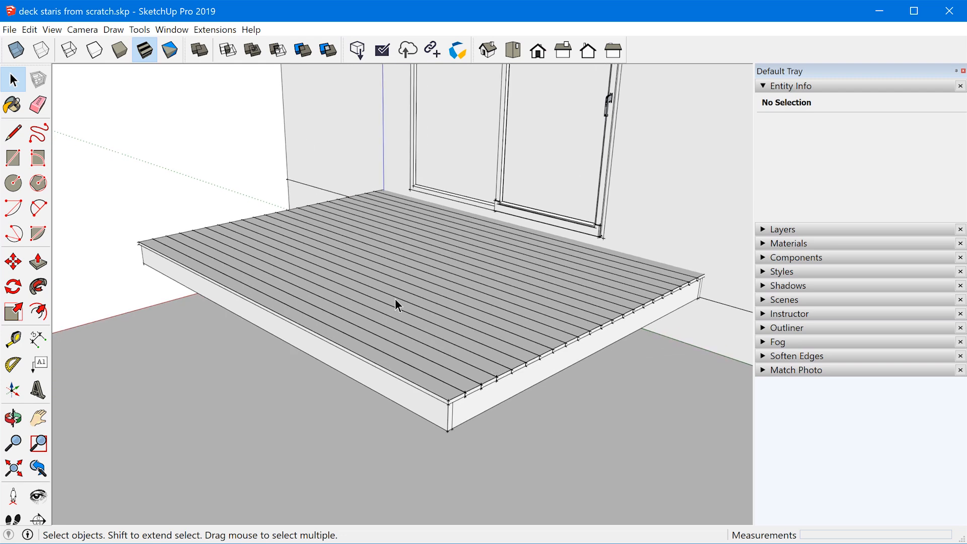
# Step: Measure the vertical height from the deck's long front top edge down to the ground
pyautogui.scroll(-2, 370, 313)
pyautogui.click(308, 445)
pyautogui.moveTo(280, 463)
pyautogui.mouseDown(button='middle')
pyautogui.moveTo(378, 395)
pyautogui.moveTo(347, 341)
pyautogui.moveTo(259, 449)
pyautogui.moveTo(274, 451)
pyautogui.mouseUp(button='middle')
pyautogui.scroll(4, 288, 388)
pyautogui.moveTo(434, 338); pyautogui.dragTo(458, 230, button='middle')
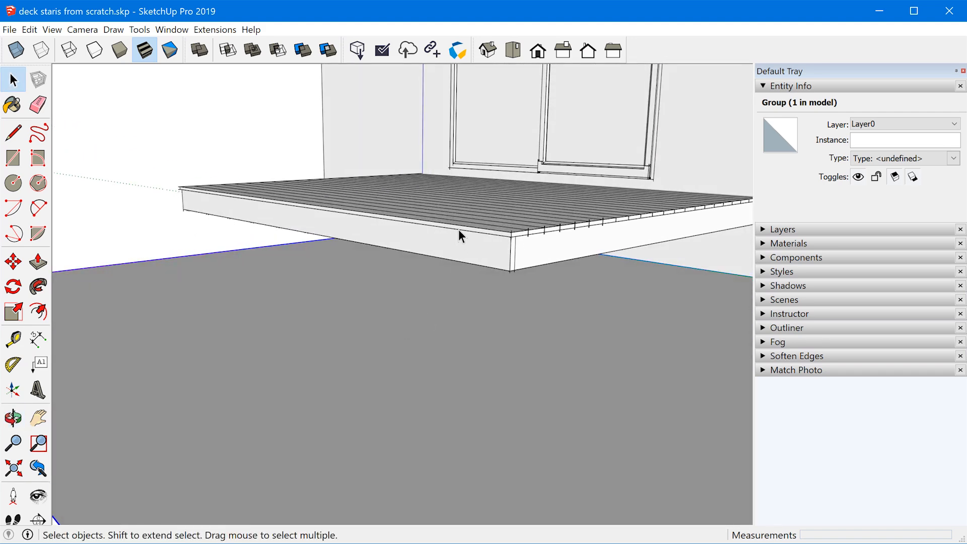
pyautogui.scroll(-3, 457, 283)
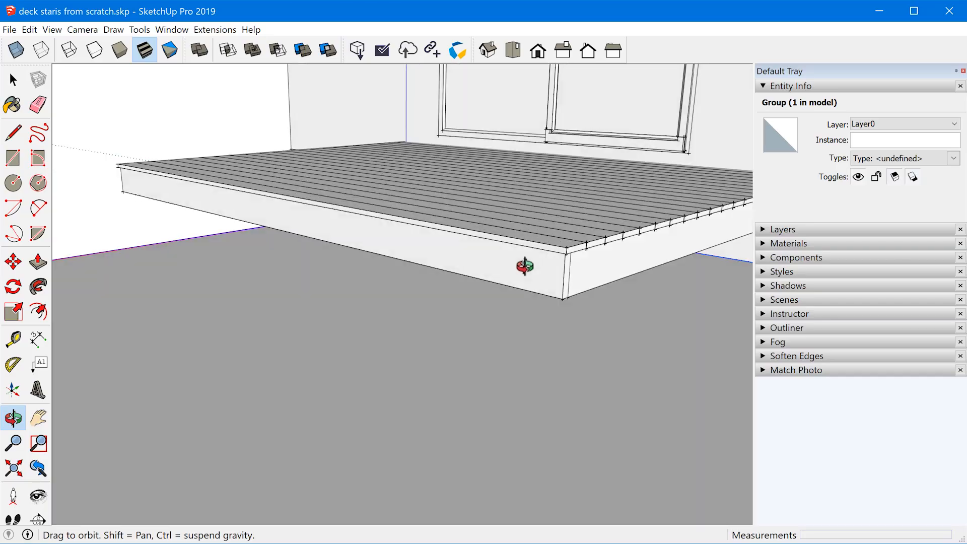
pyautogui.moveTo(518, 267); pyautogui.dragTo(605, 314, button='middle')
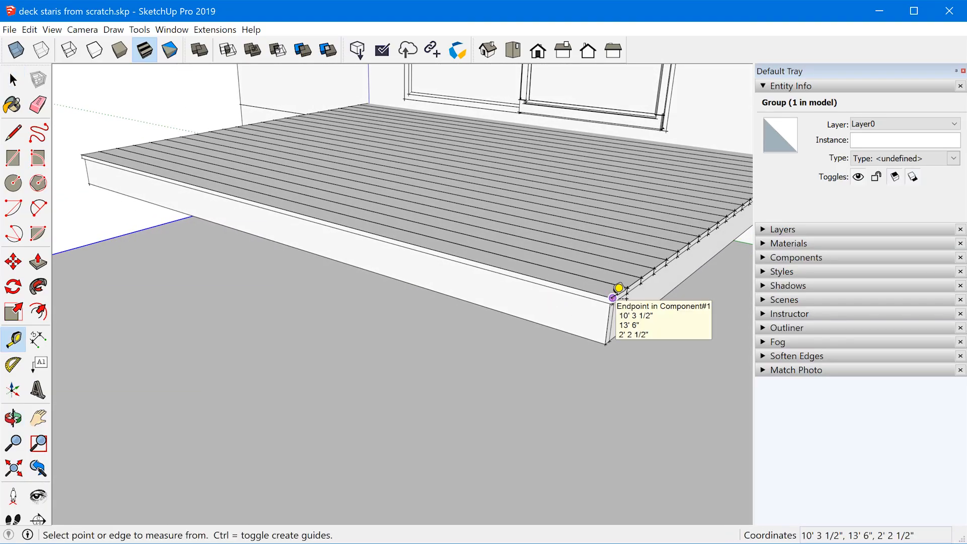
pyautogui.click(354, 228)
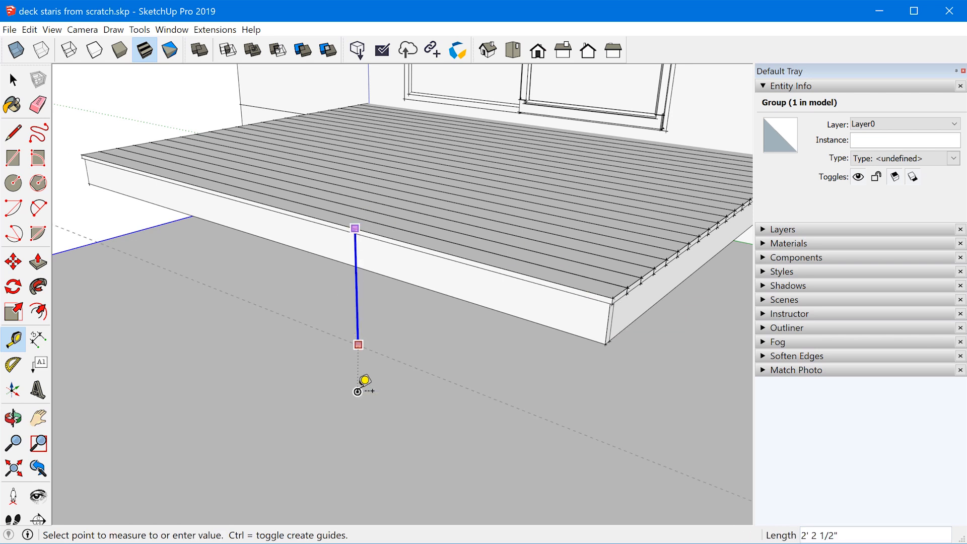
pyautogui.press('Escape')
pyautogui.scroll(-2, 357, 361)
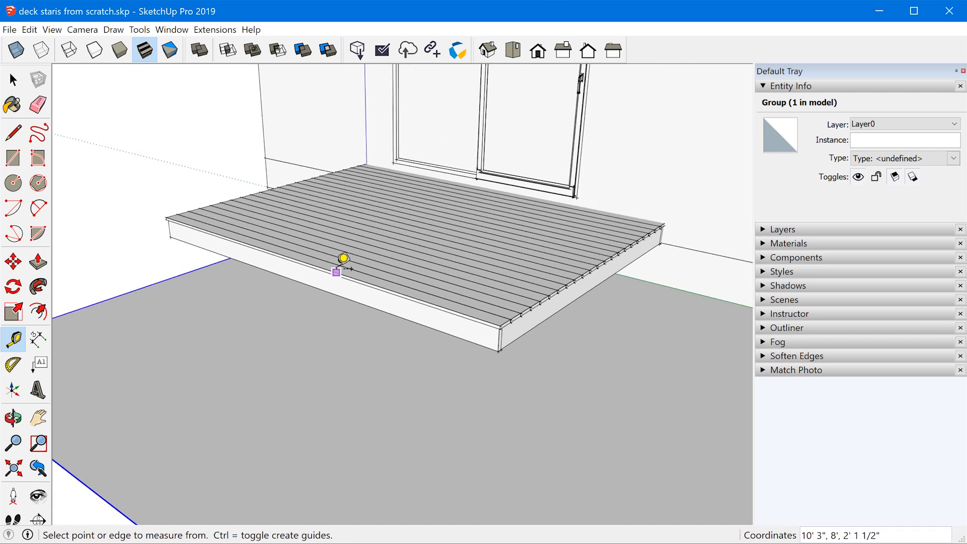
pyautogui.scroll(2, 336, 272)
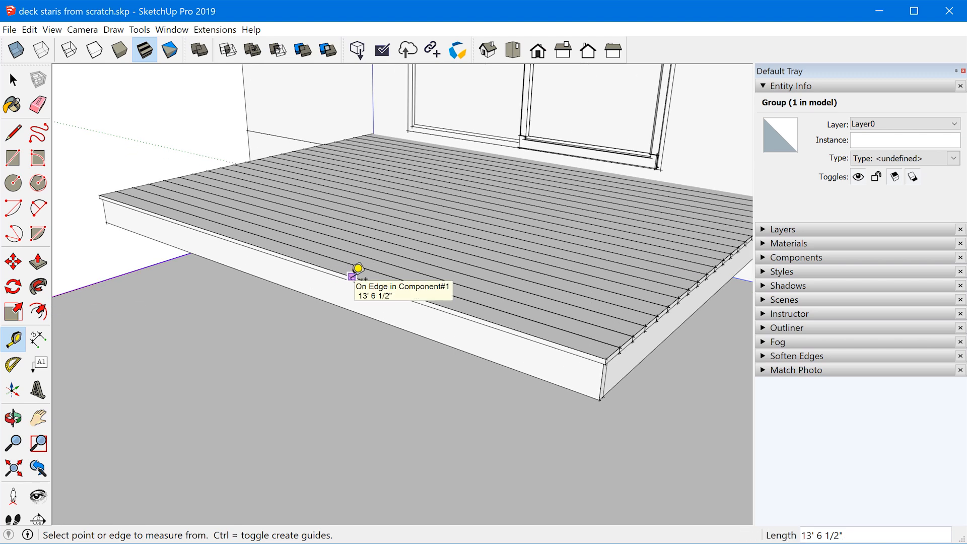
pyautogui.click(352, 275)
pyautogui.scroll(-1, 352, 275)
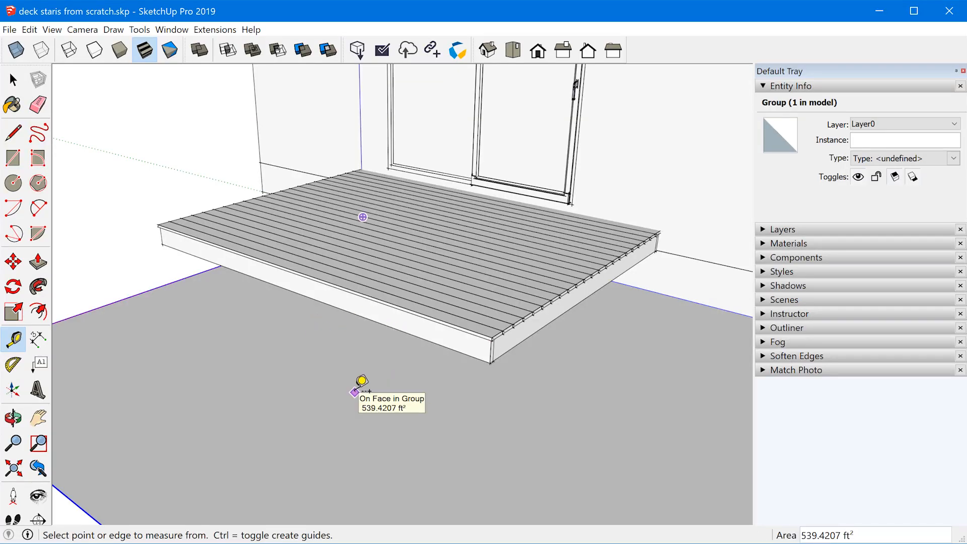
pyautogui.click(492, 337)
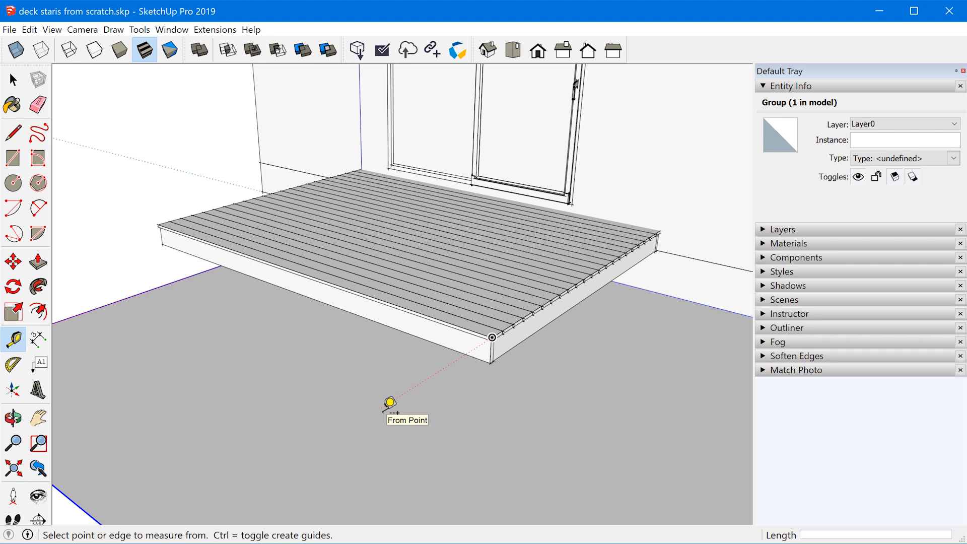
pyautogui.press('Escape')
# Step: Draw a vertical rectangle 11" by 7 3/4" standing on the ground beside the deck as the stair step profile
pyautogui.moveTo(362, 395); pyautogui.dragTo(207, 194, button='middle')
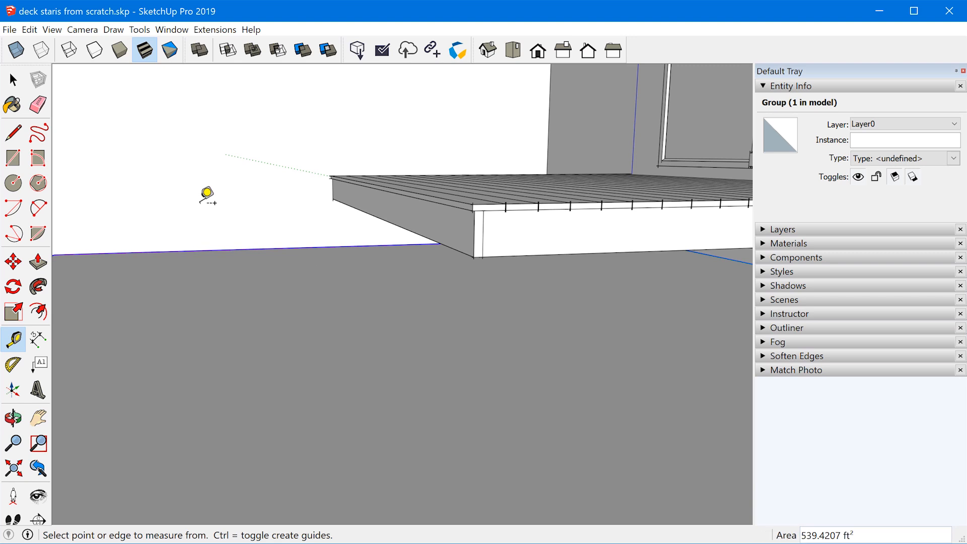
pyautogui.click(13, 157)
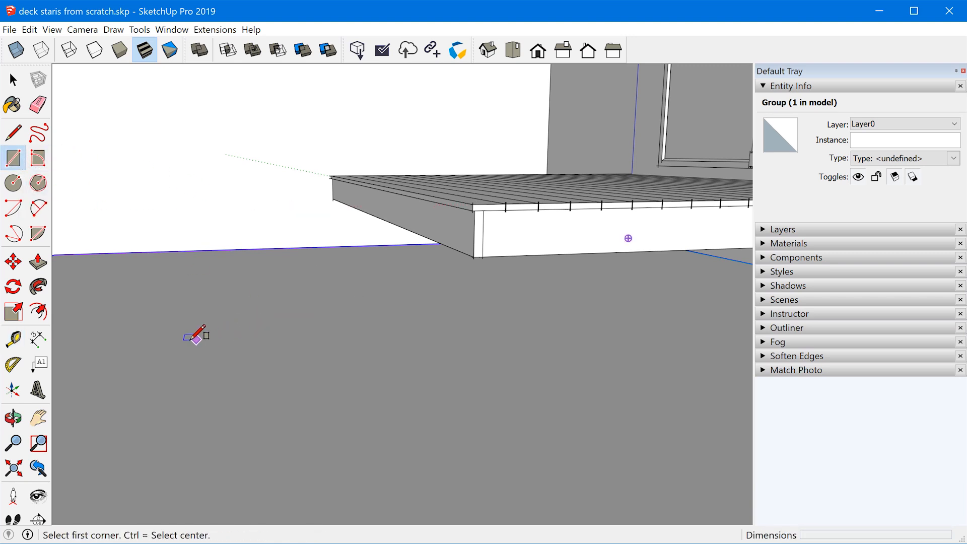
pyautogui.moveTo(272, 314)
pyautogui.mouseDown(button='middle')
pyautogui.moveTo(403, 352)
pyautogui.moveTo(225, 300)
pyautogui.mouseUp(button='middle')
pyautogui.scroll(3, 229, 309)
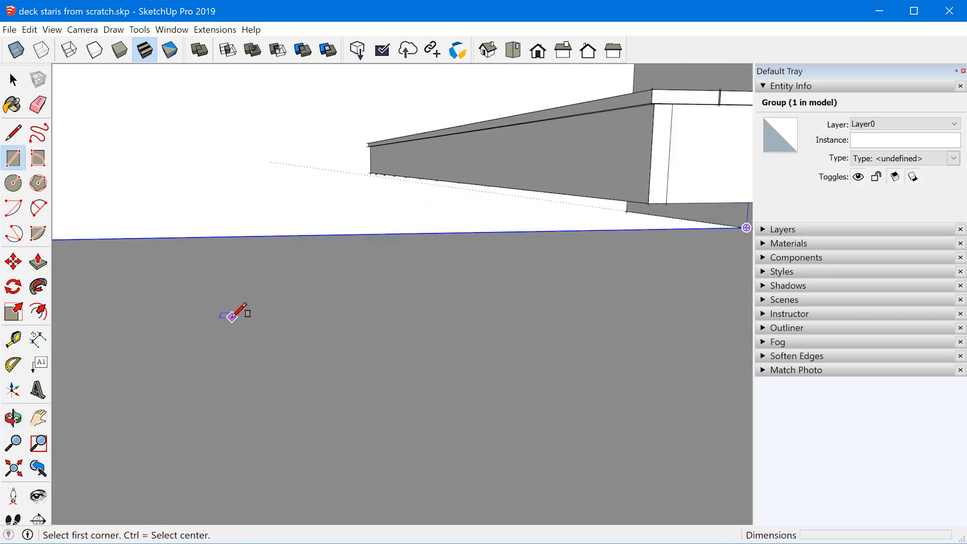
pyautogui.scroll(-1, 224, 316)
pyautogui.click(209, 321)
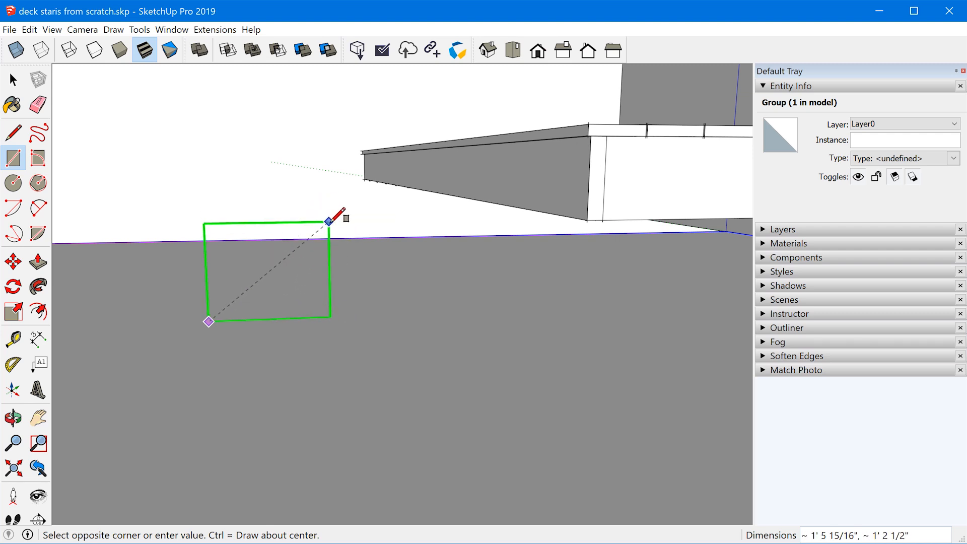
pyautogui.moveTo(345, 217)
pyautogui.mouseDown(button='middle')
pyautogui.moveTo(310, 198)
pyautogui.moveTo(334, 210)
pyautogui.mouseUp(button='middle')
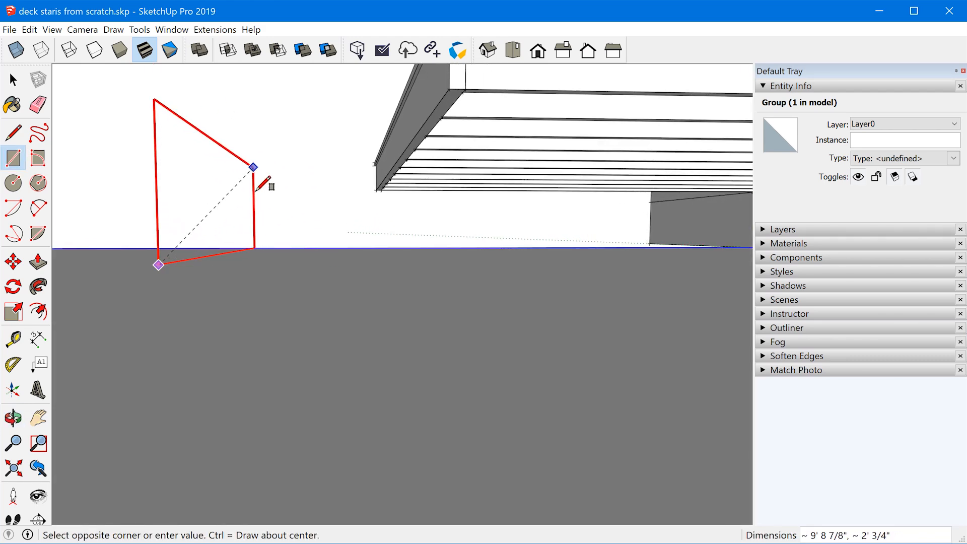
pyautogui.moveTo(323, 199); pyautogui.dragTo(308, 228, button='middle')
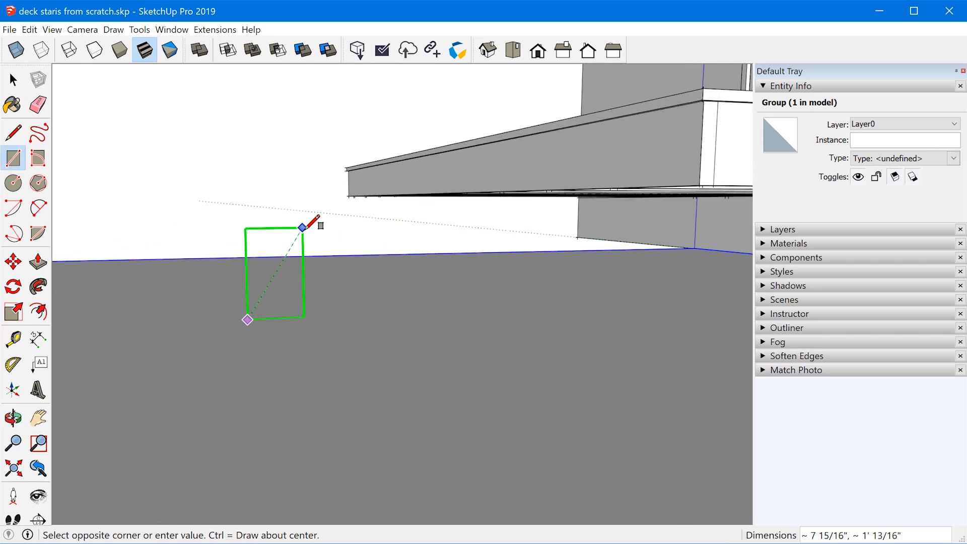
pyautogui.click(390, 231)
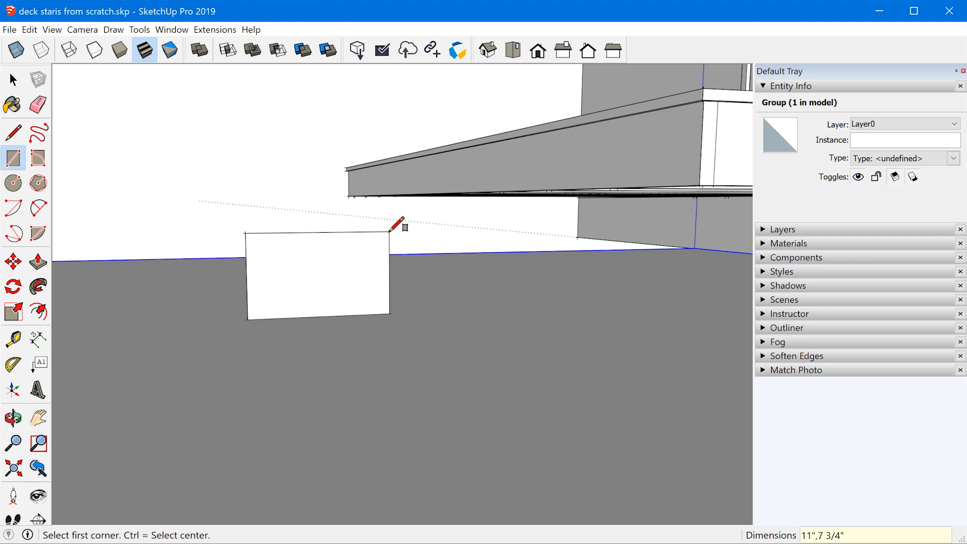
pyautogui.press('Return')
# Step: Make a component from the rectangle's face and edges, keeping the default definition settings
pyautogui.scroll(5, 274, 285)
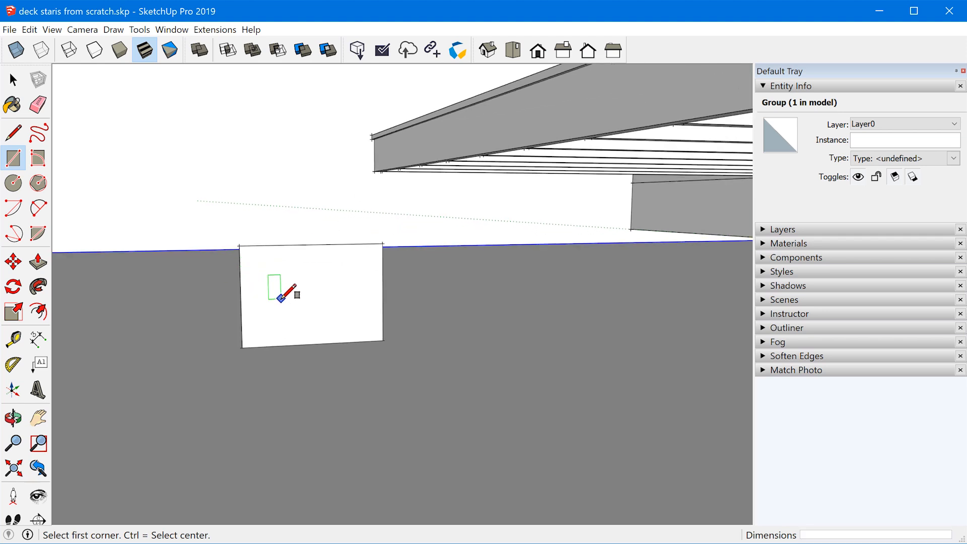
pyautogui.scroll(-3, 313, 313)
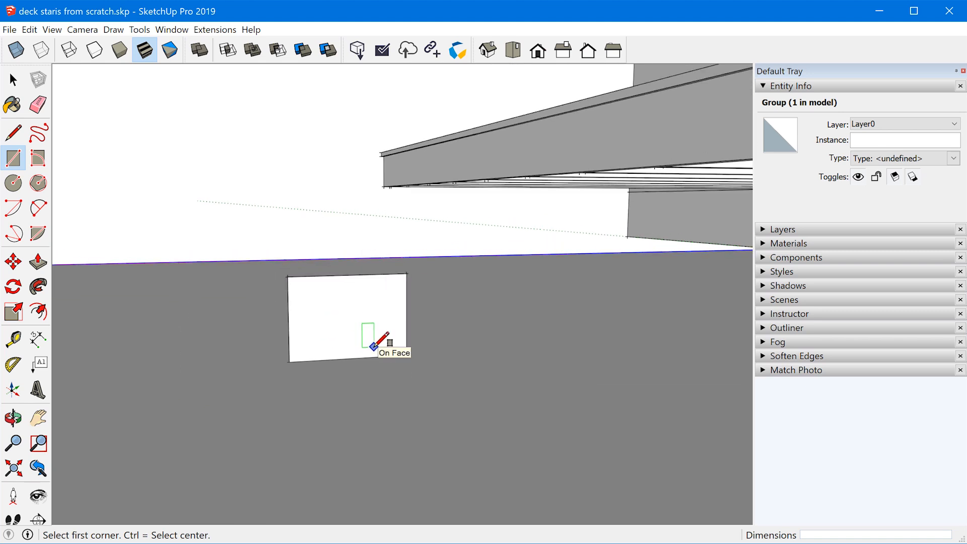
pyautogui.press('space')
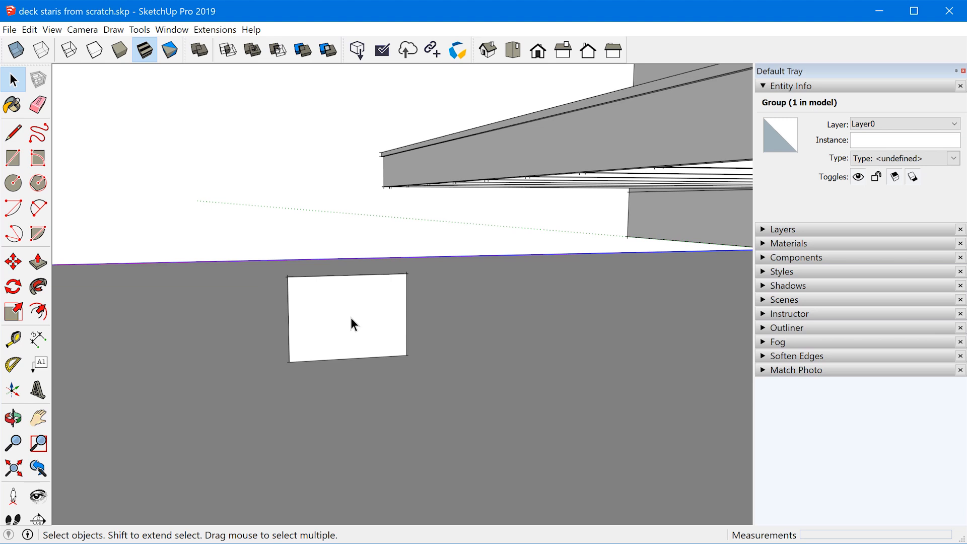
pyautogui.doubleClick(350, 317)
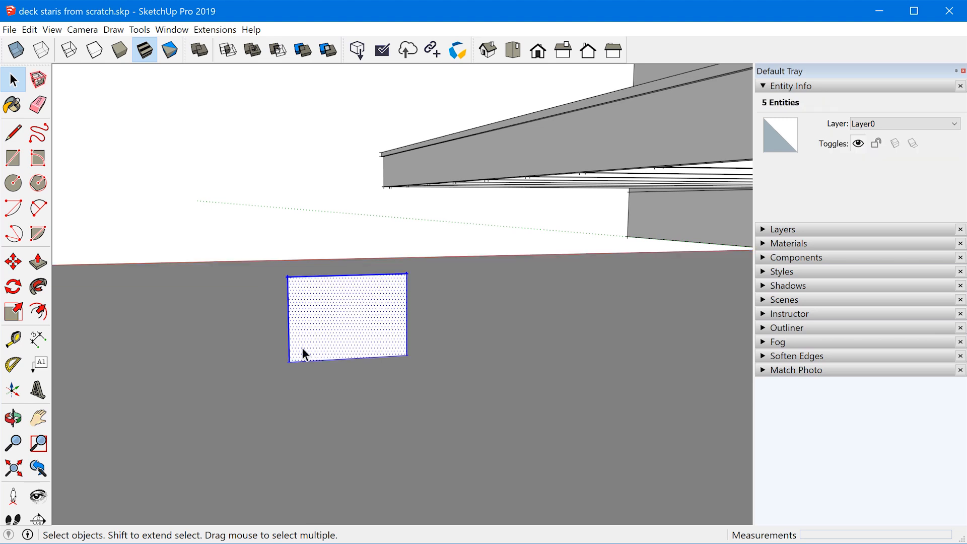
pyautogui.rightClick(340, 300)
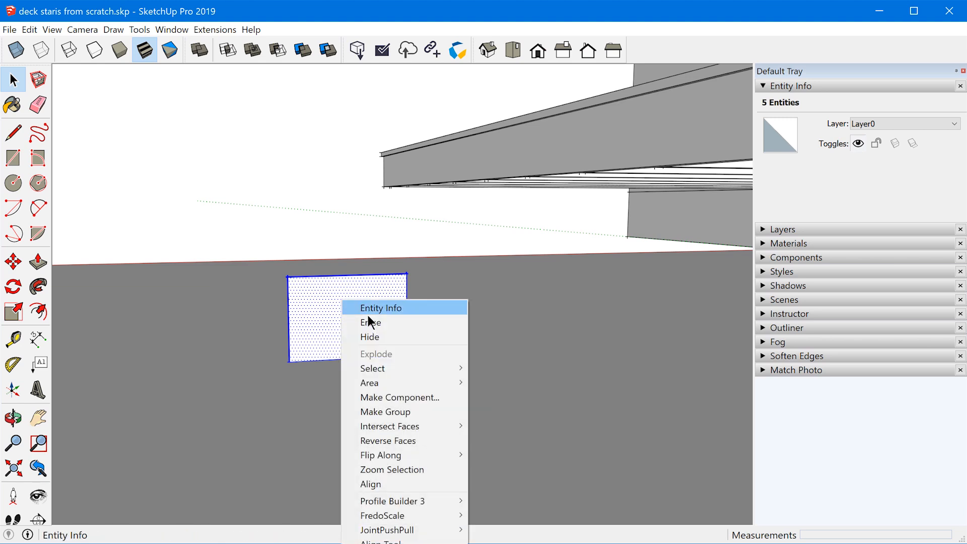
pyautogui.click(413, 396)
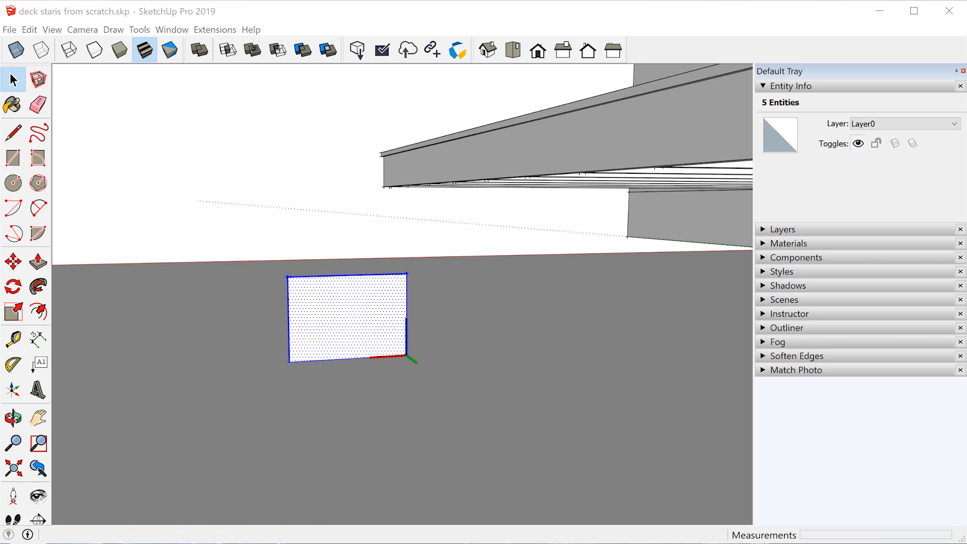
pyautogui.moveTo(627, 93); pyautogui.dragTo(626, 141)
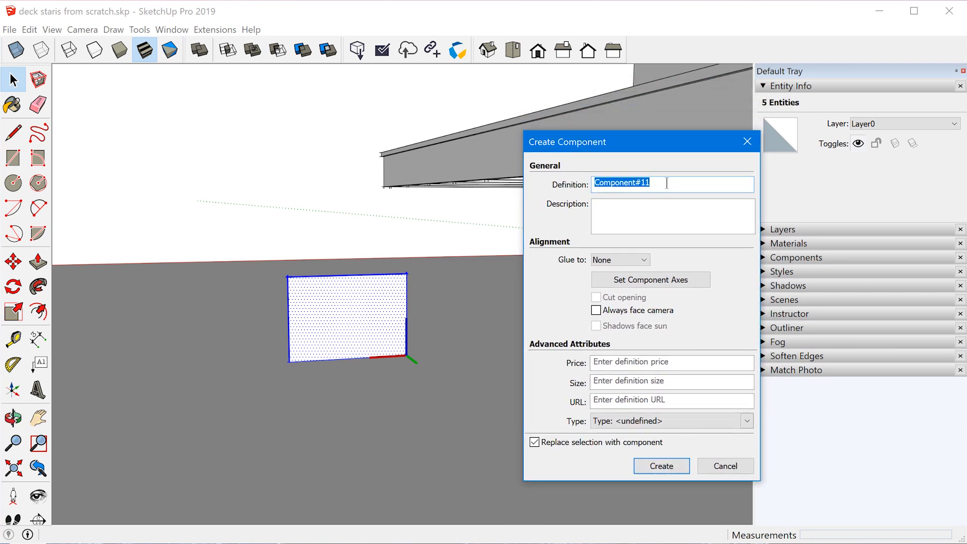
pyautogui.click(661, 465)
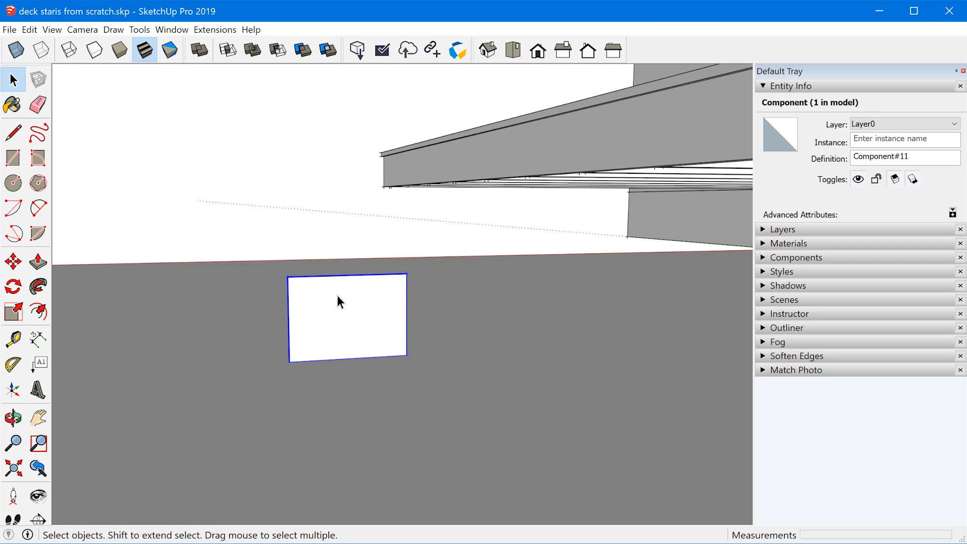
# Step: Copy the step component diagonally upward, from its lower outer corner to its upper corner nearest the deck
pyautogui.scroll(3, 302, 317)
pyautogui.press('m')
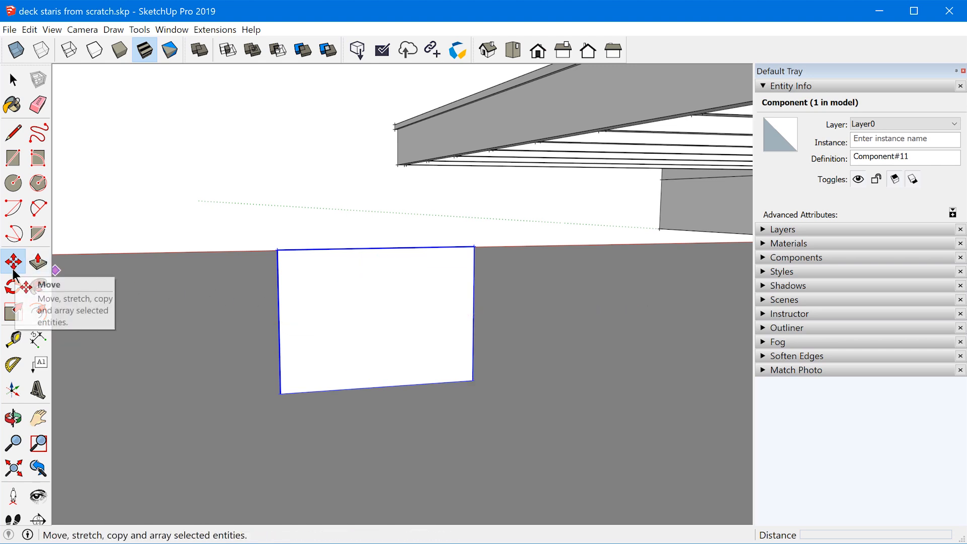
pyautogui.click(286, 389)
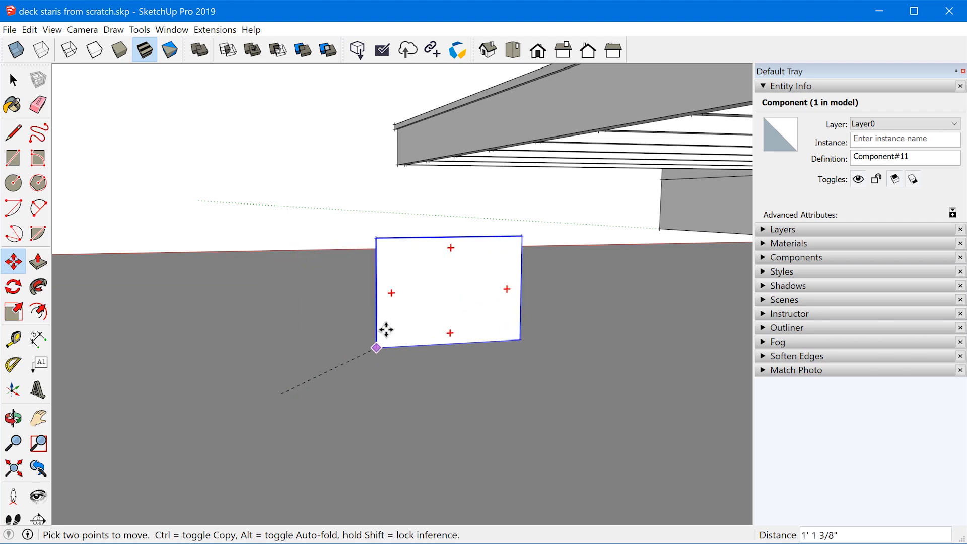
pyautogui.press('ctrl')
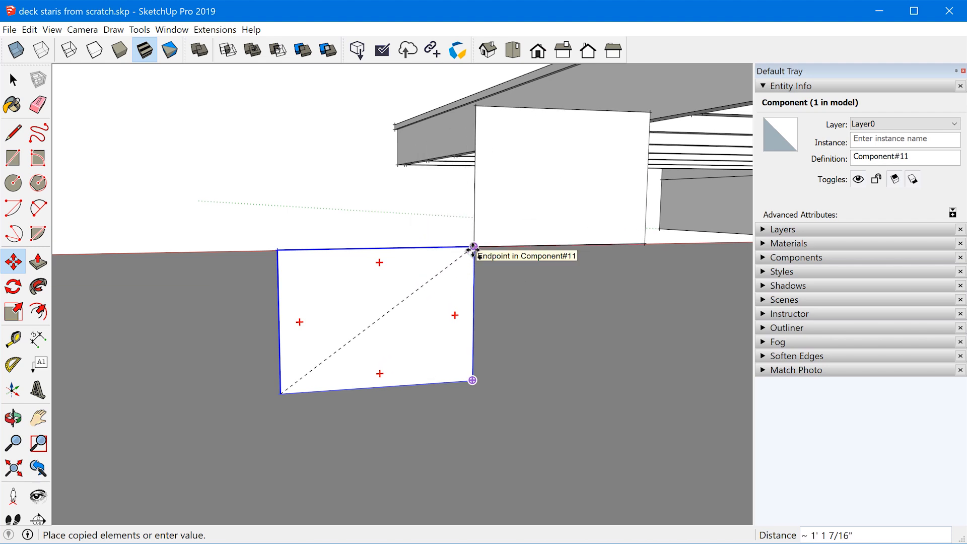
pyautogui.click(473, 246)
pyautogui.scroll(-4, 264, 398)
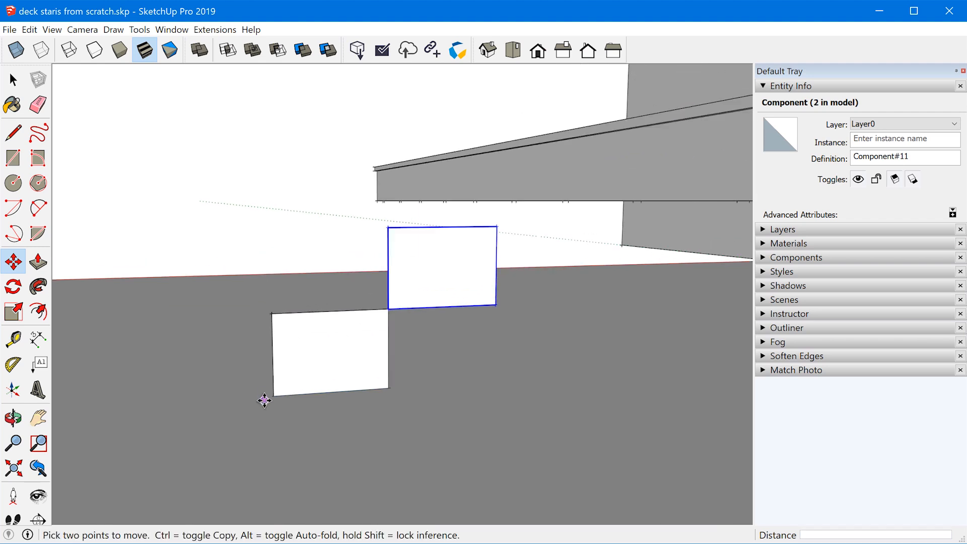
# Step: Array the diagonal step copy with 5x and replace that with 3x
pyautogui.scroll(-1, 267, 398)
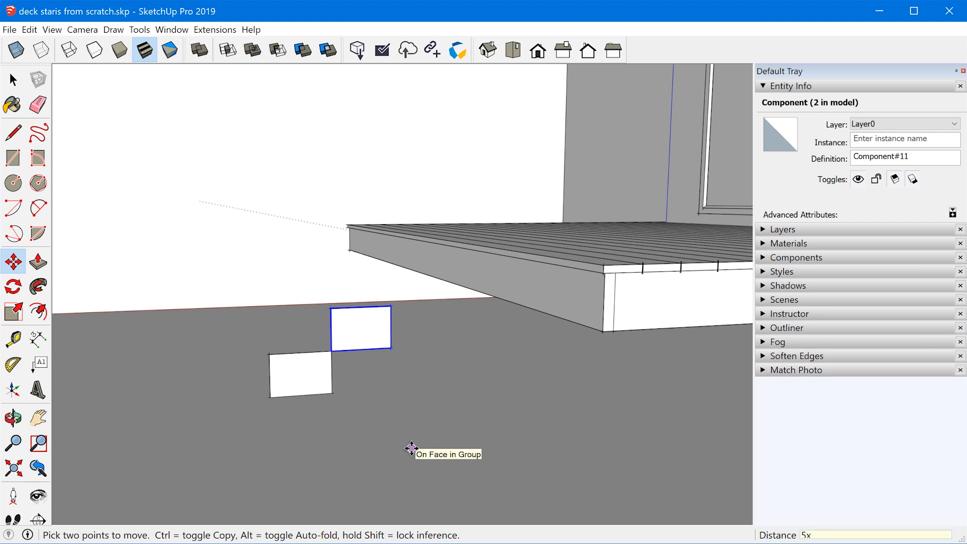
pyautogui.press('Return')
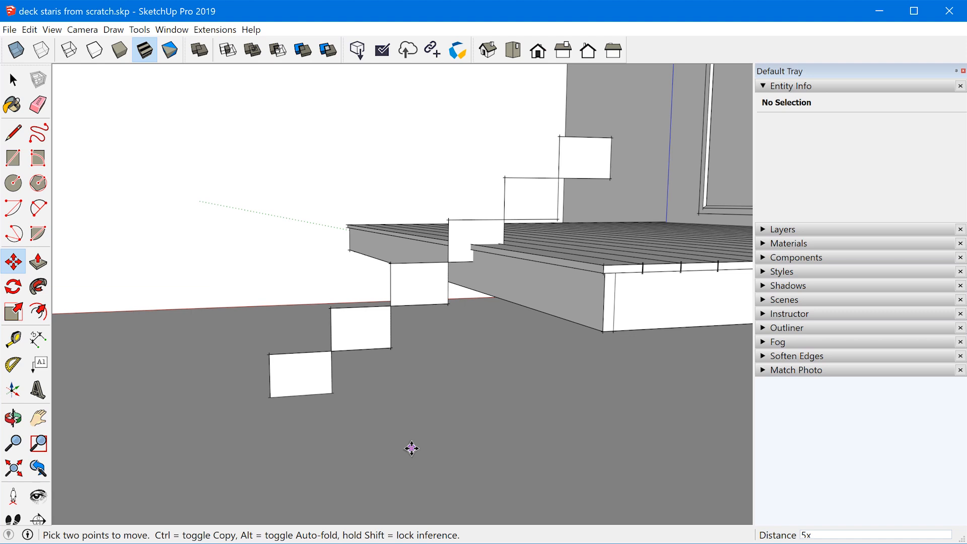
pyautogui.press('Return')
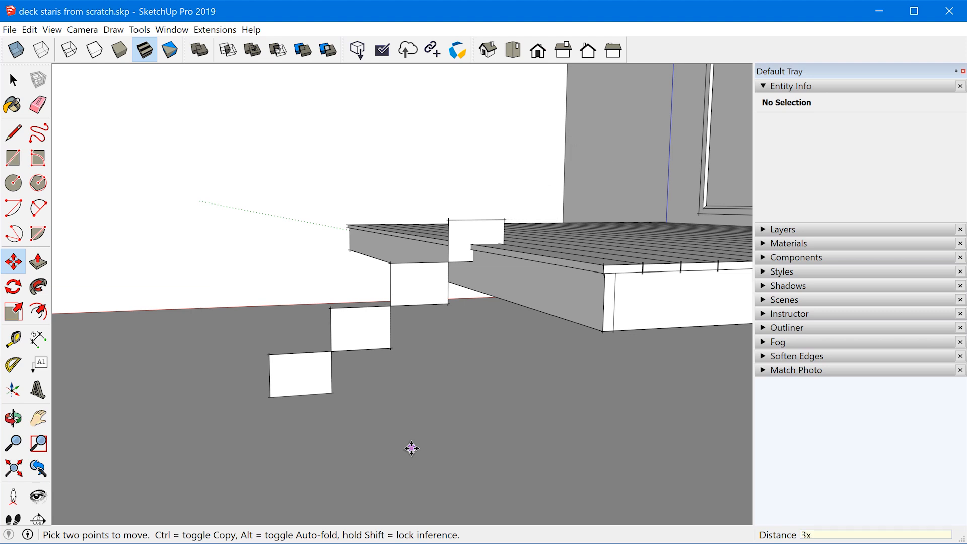
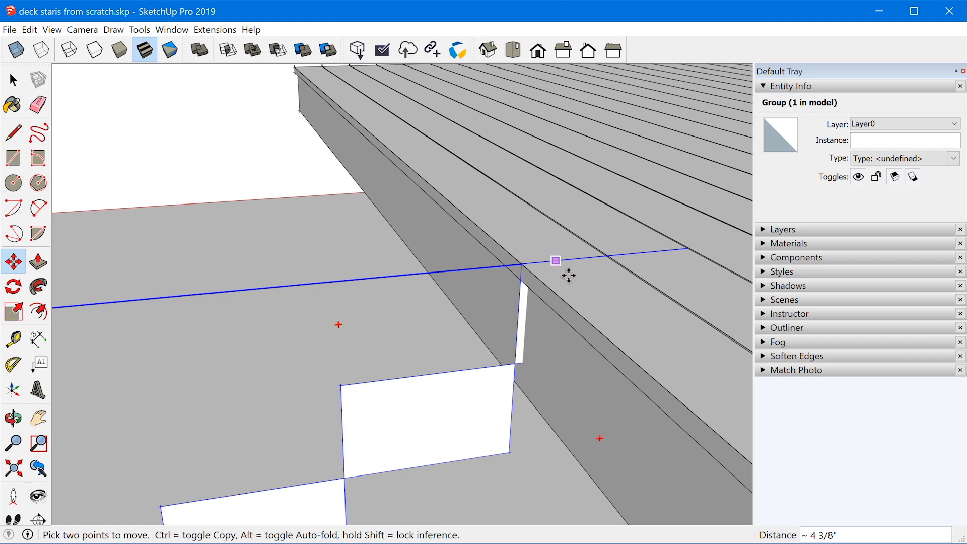
pyautogui.scroll(-2, 521, 285)
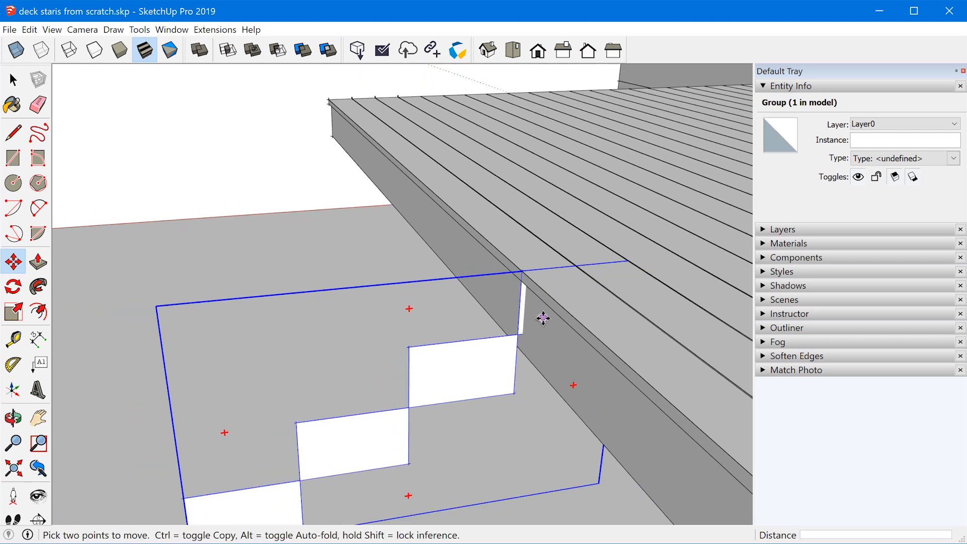
pyautogui.moveTo(550, 330); pyautogui.dragTo(556, 280, button='middle')
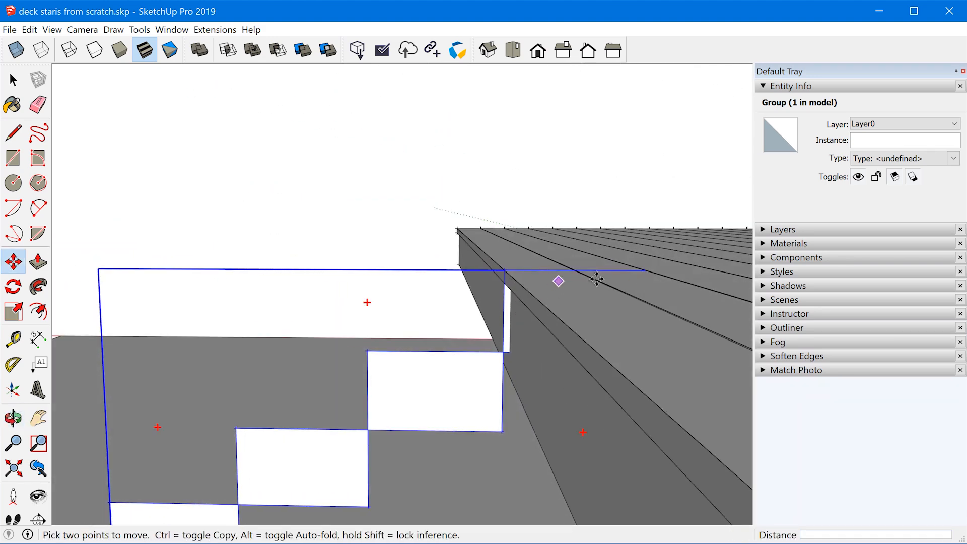
pyautogui.moveTo(557, 352); pyautogui.dragTo(579, 373, button='middle')
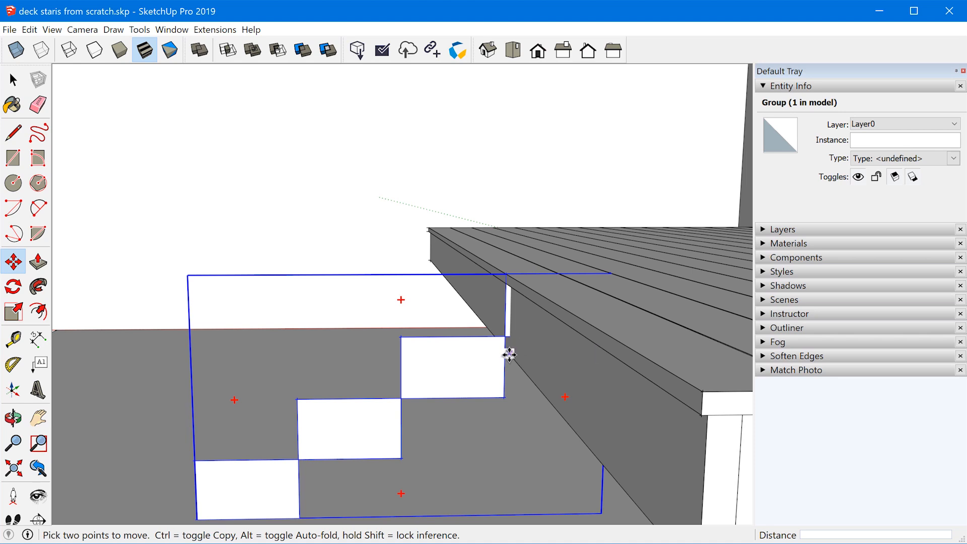
pyautogui.scroll(3, 511, 321)
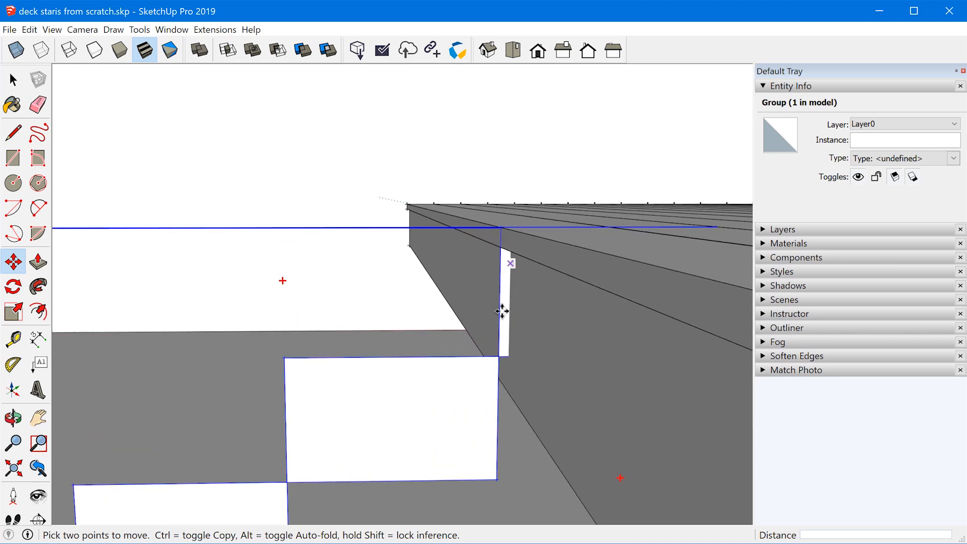
# Step: Pick up the step group for moving at the lowest step's outer bottom corner
pyautogui.scroll(-2, 552, 277)
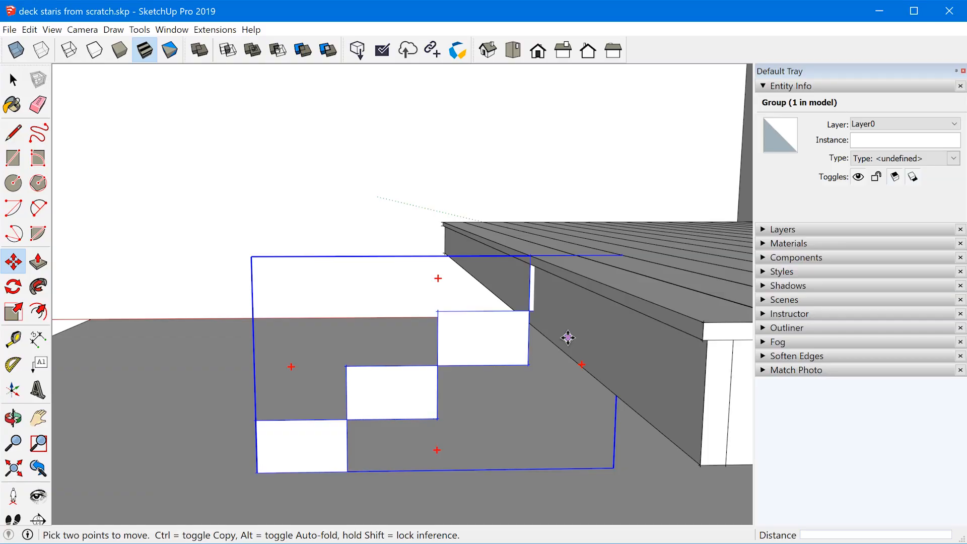
pyautogui.scroll(5, 349, 410)
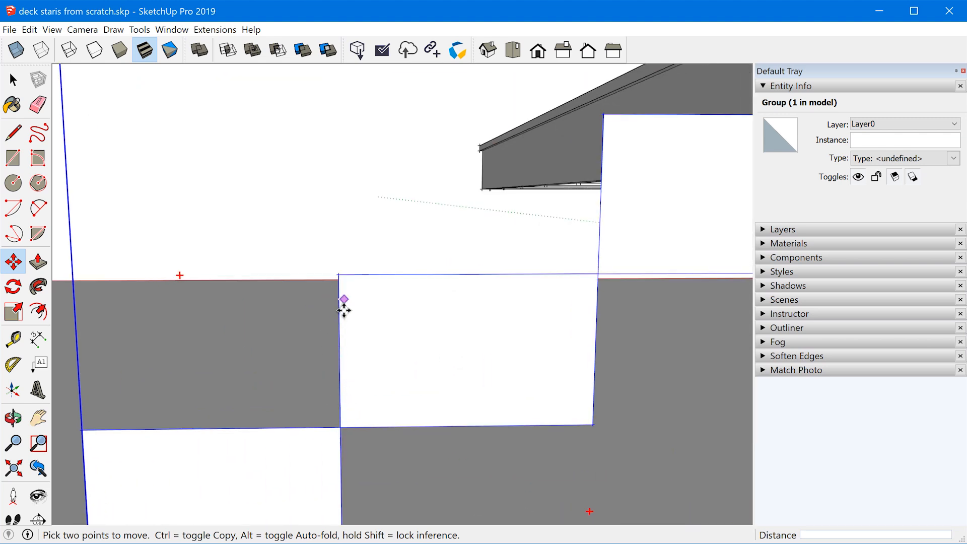
pyautogui.scroll(-2, 531, 290)
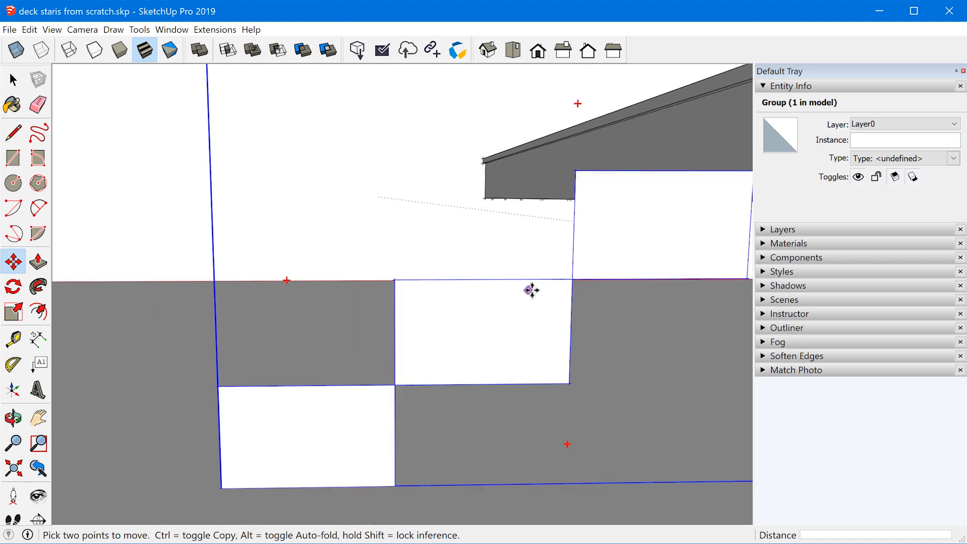
pyautogui.scroll(-4, 531, 290)
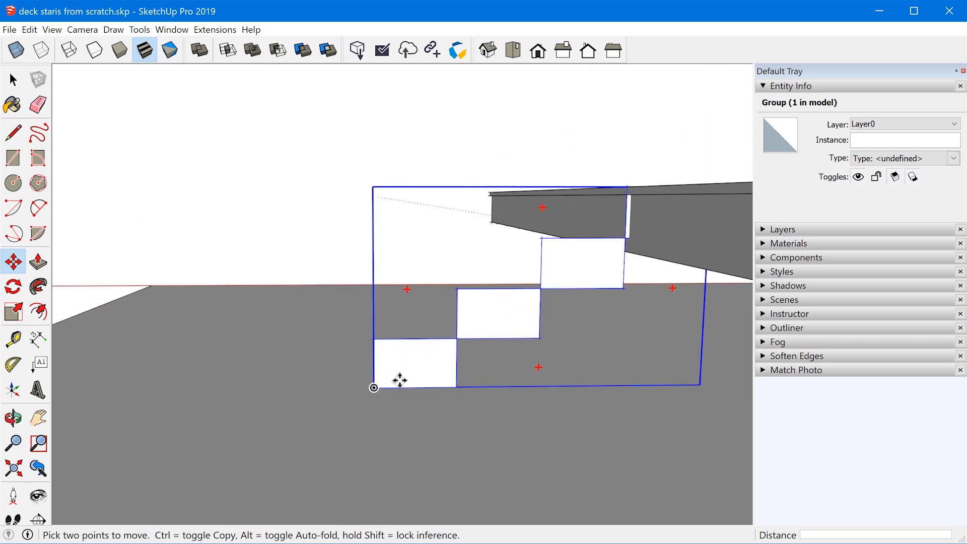
pyautogui.click(374, 387)
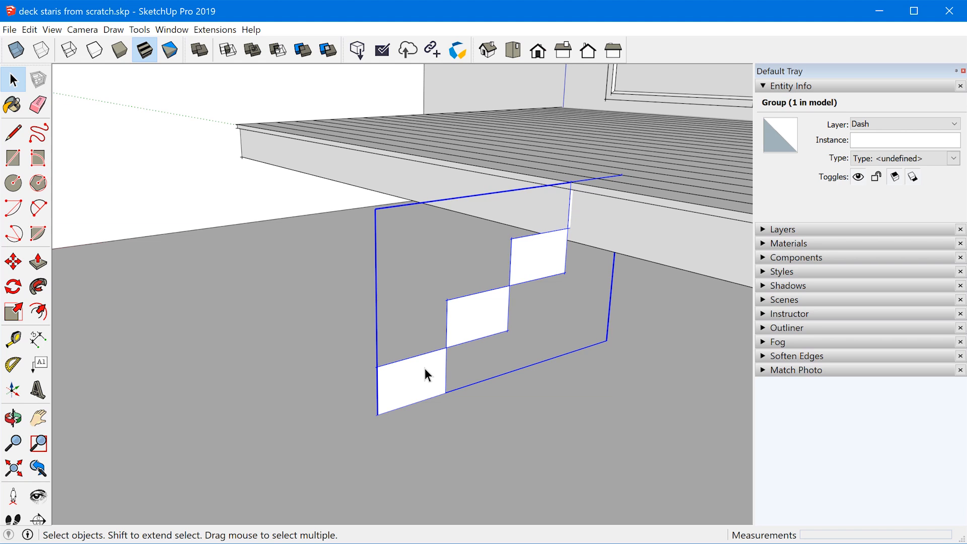
# Step: Open the step group, select its steps in turn to check them, and open the lowest step component for editing
pyautogui.doubleClick(424, 367)
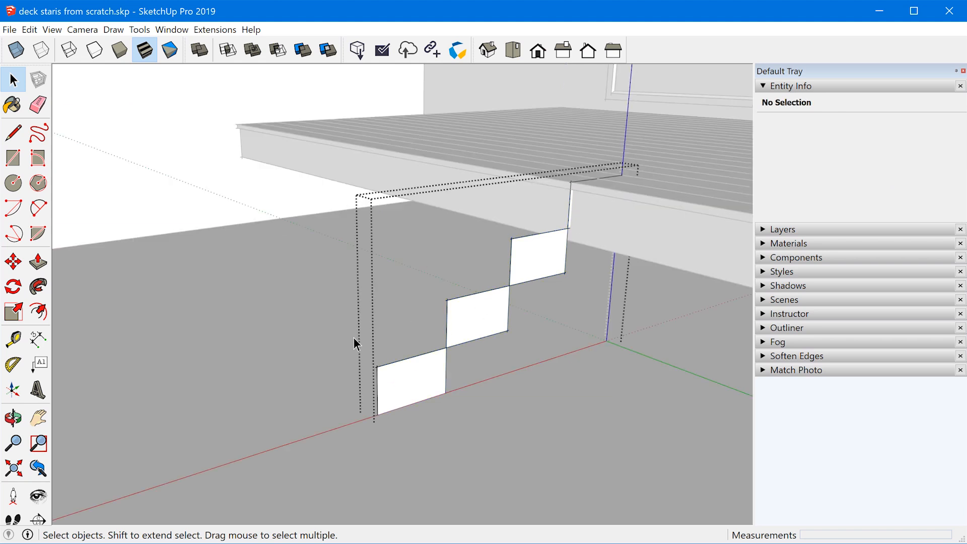
pyautogui.click(422, 373)
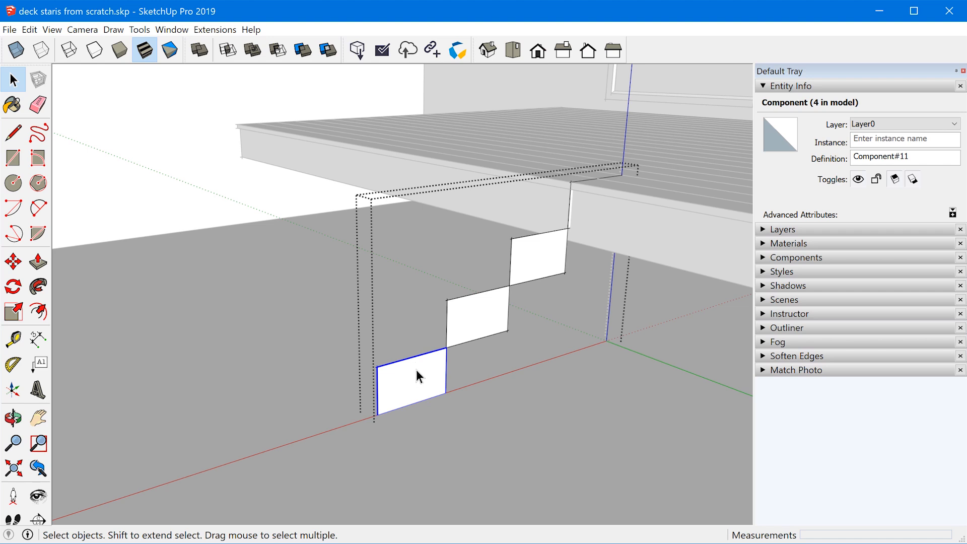
pyautogui.click(471, 325)
pyautogui.click(557, 241)
pyautogui.click(481, 315)
pyautogui.click(429, 359)
pyautogui.doubleClick(420, 372)
pyautogui.scroll(5, 404, 385)
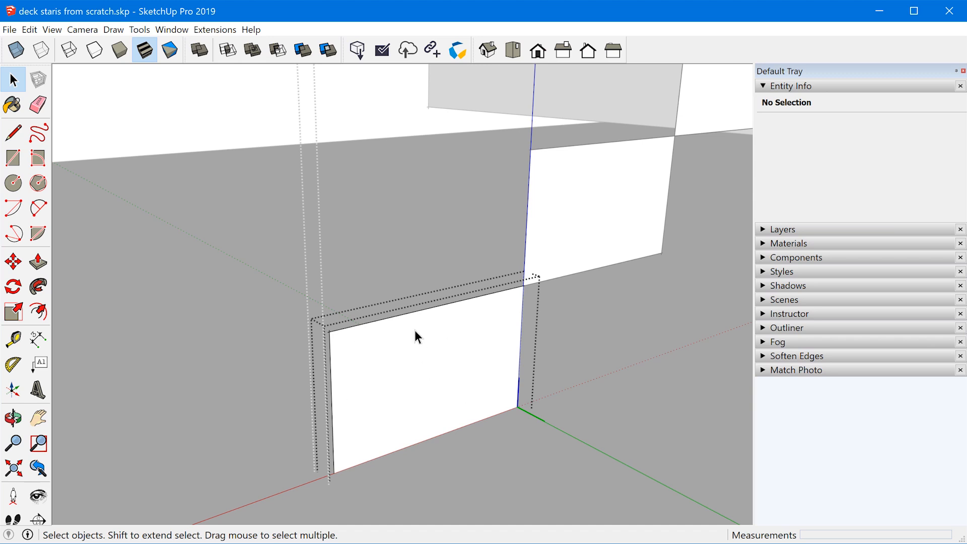
# Step: Group the face and edges of the rectangle inside the lowest step component
pyautogui.tripleClick(469, 350)
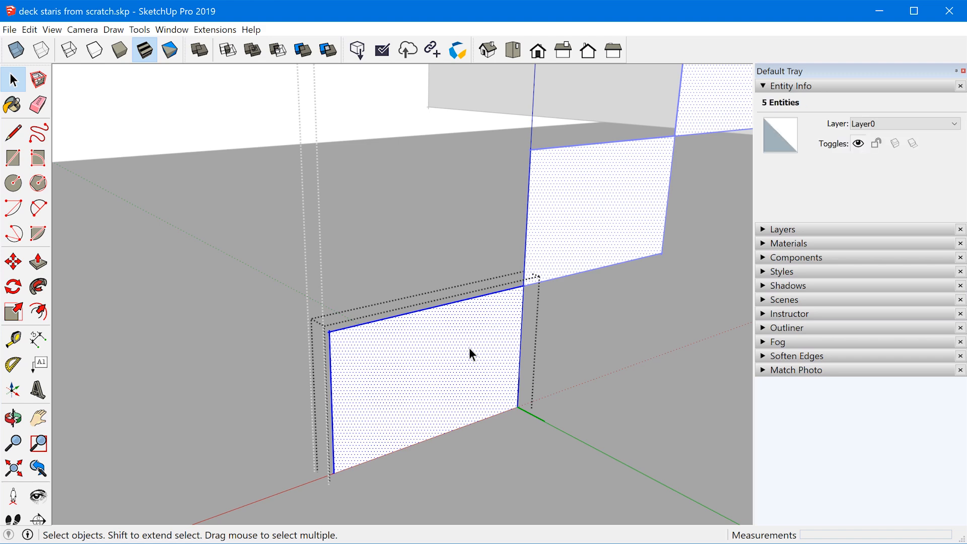
pyautogui.rightClick(437, 324)
pyautogui.click(527, 434)
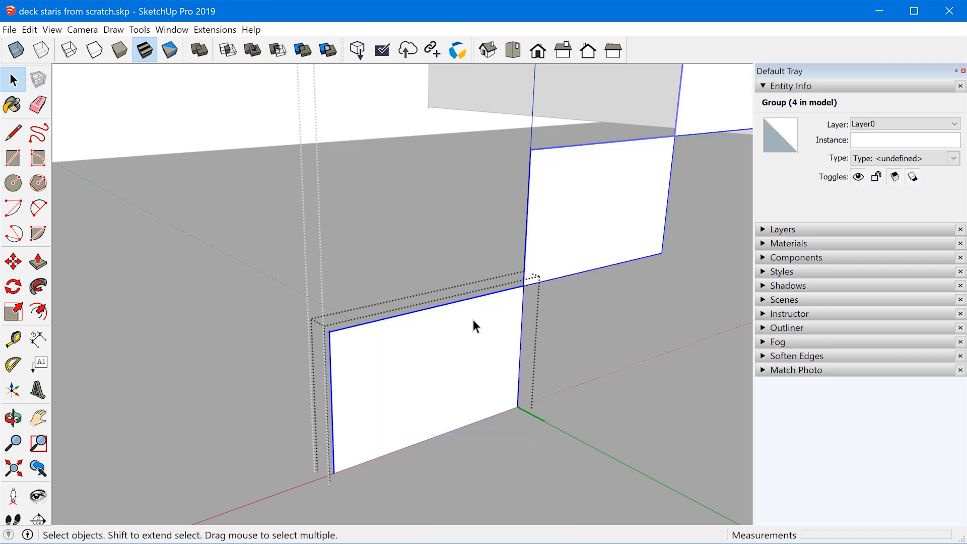
# Step: Delete the existing Dash layer, moving its contents to the default layer
pyautogui.click(768, 230)
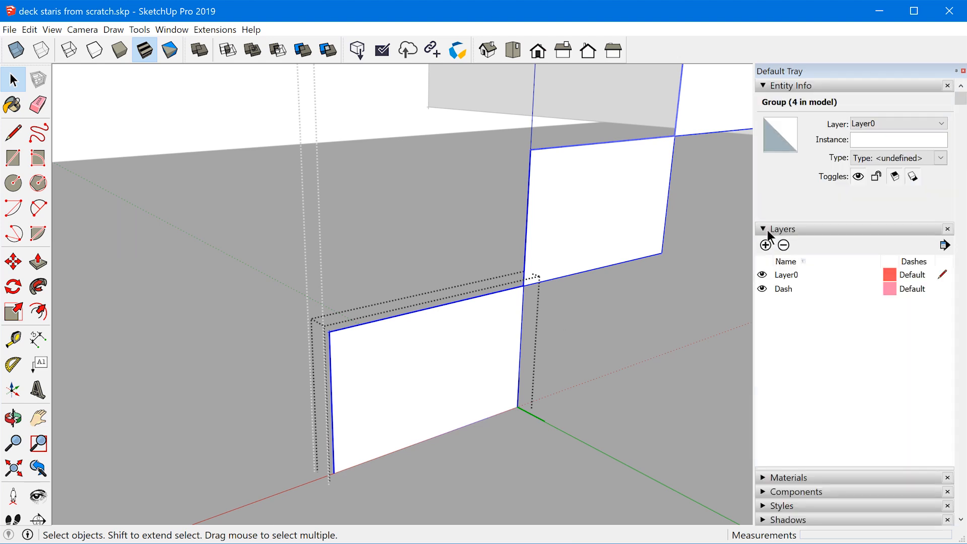
pyautogui.click(789, 291)
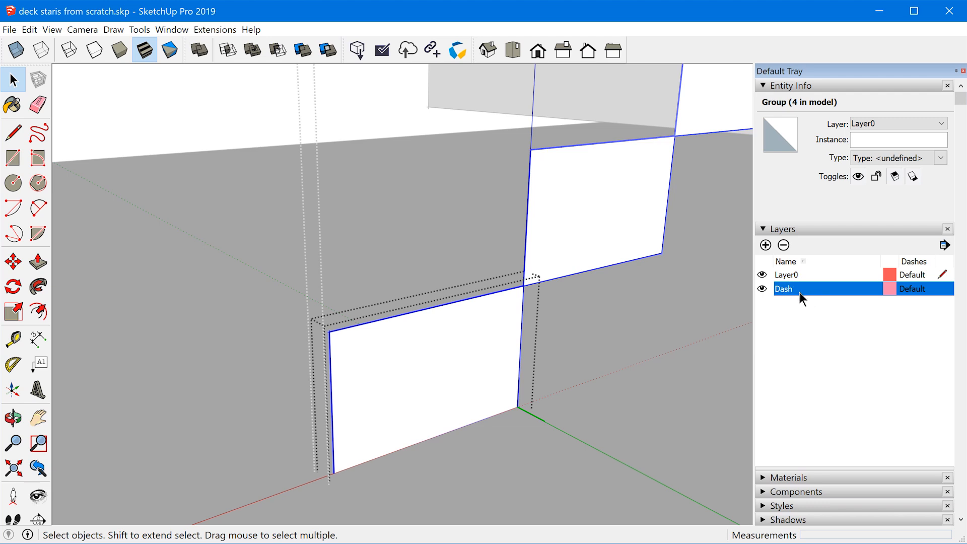
pyautogui.click(783, 246)
pyautogui.click(538, 328)
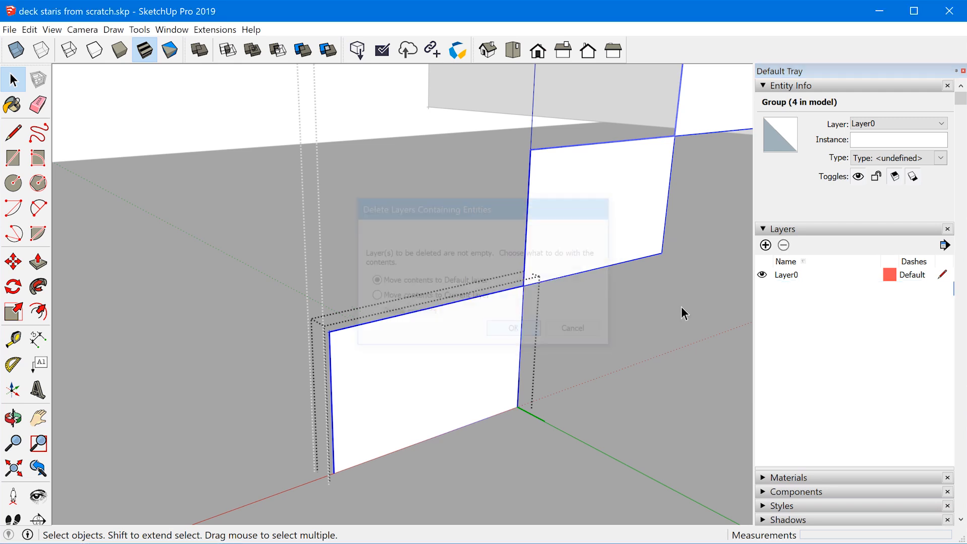
# Step: Add a new layer named Dash and assign the grouped step rectangle to it
pyautogui.click(765, 245)
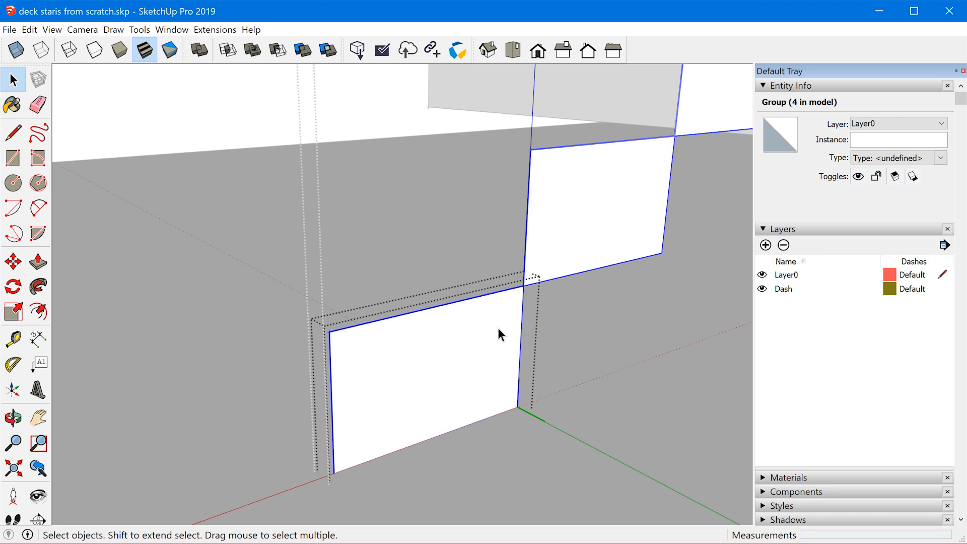
pyautogui.click(871, 126)
pyautogui.click(878, 145)
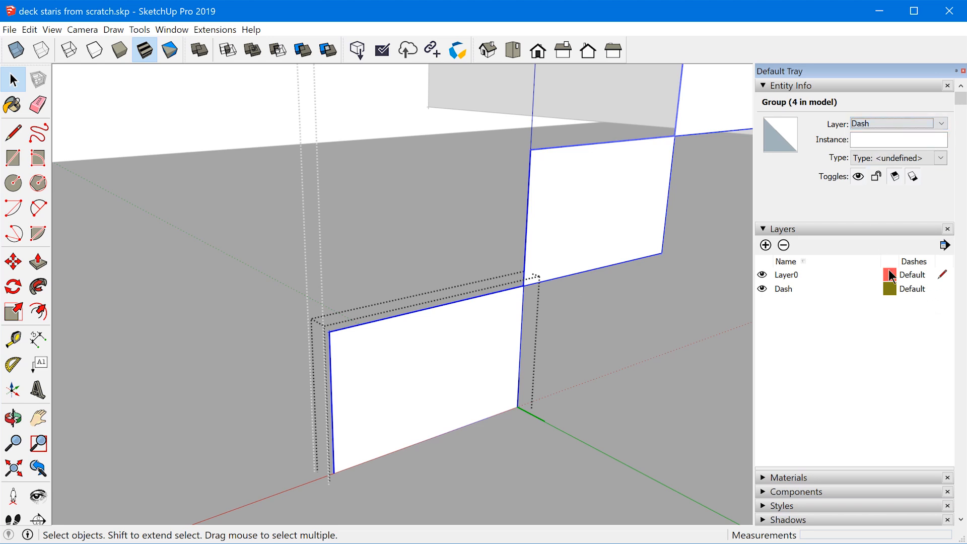
# Step: Give the Dash layer a dashed line style and leave the step component
pyautogui.click(909, 290)
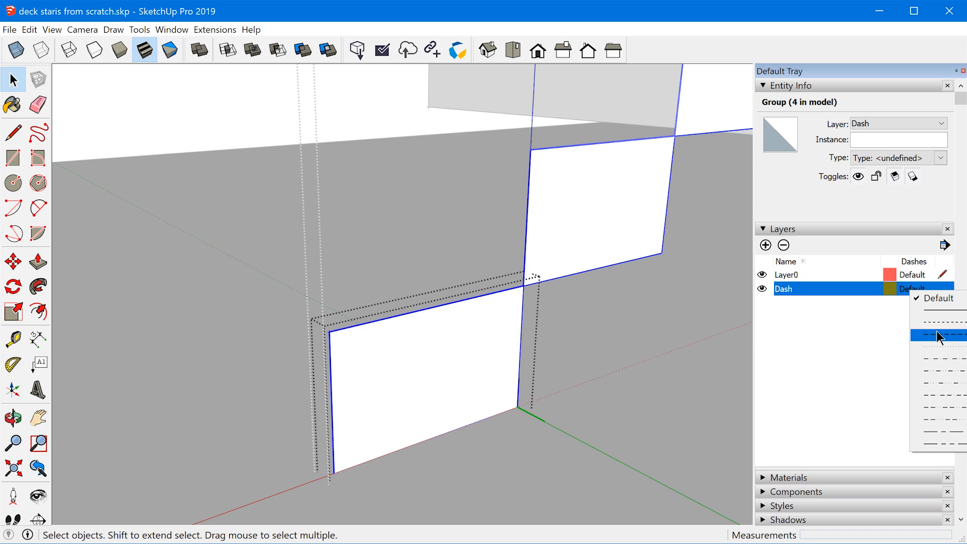
pyautogui.click(936, 335)
pyautogui.click(554, 346)
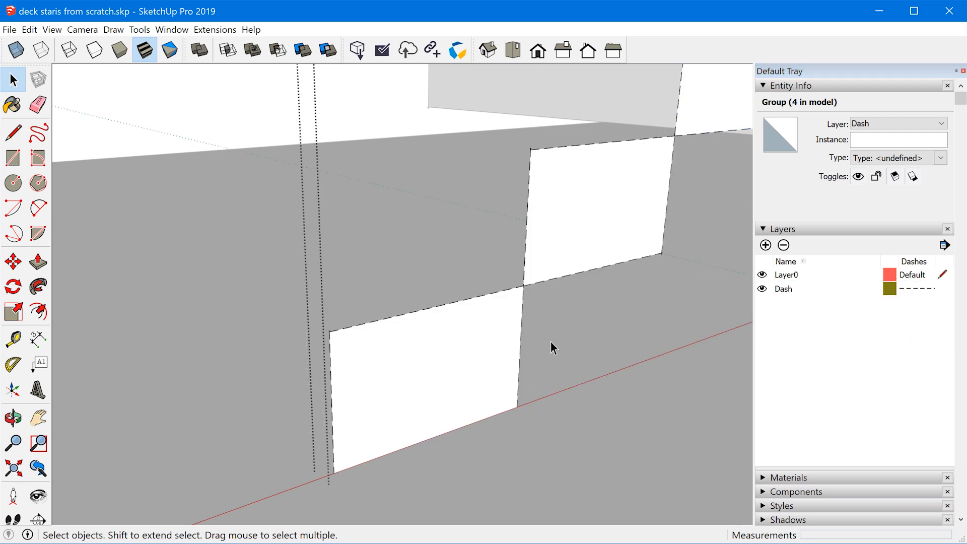
# Step: Reopen the lowest step component and paint its rectangle group with the red material Color A04
pyautogui.click(442, 333)
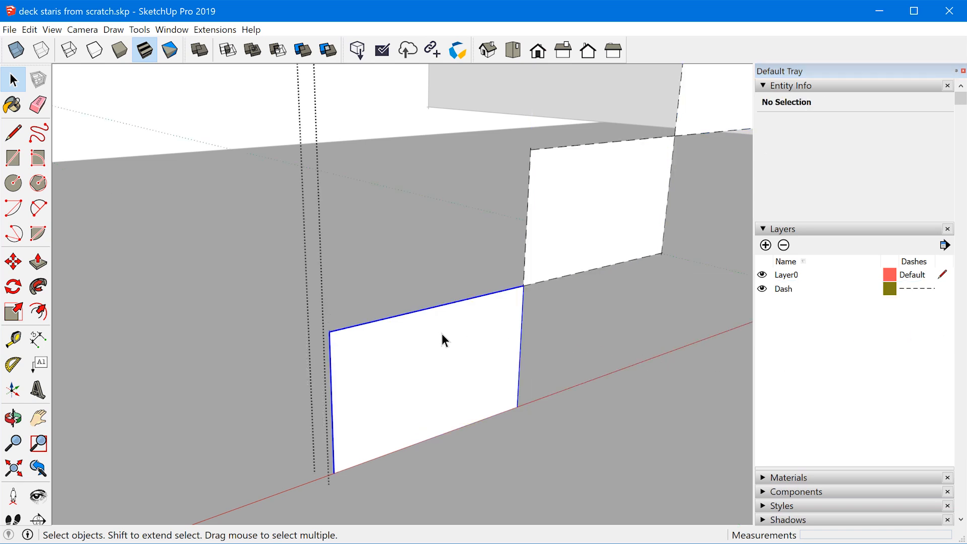
pyautogui.doubleClick(482, 317)
pyautogui.click(483, 351)
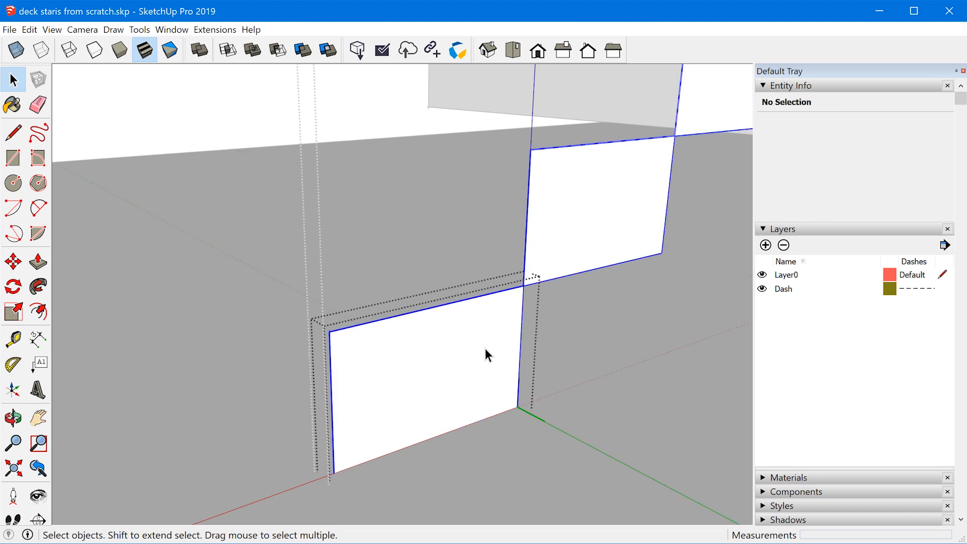
pyautogui.click(783, 231)
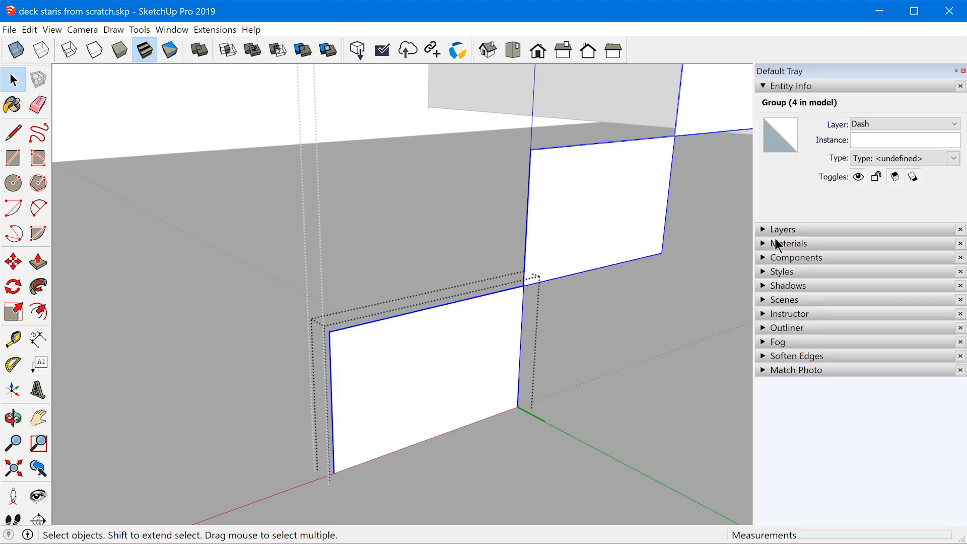
pyautogui.click(775, 244)
pyautogui.click(771, 316)
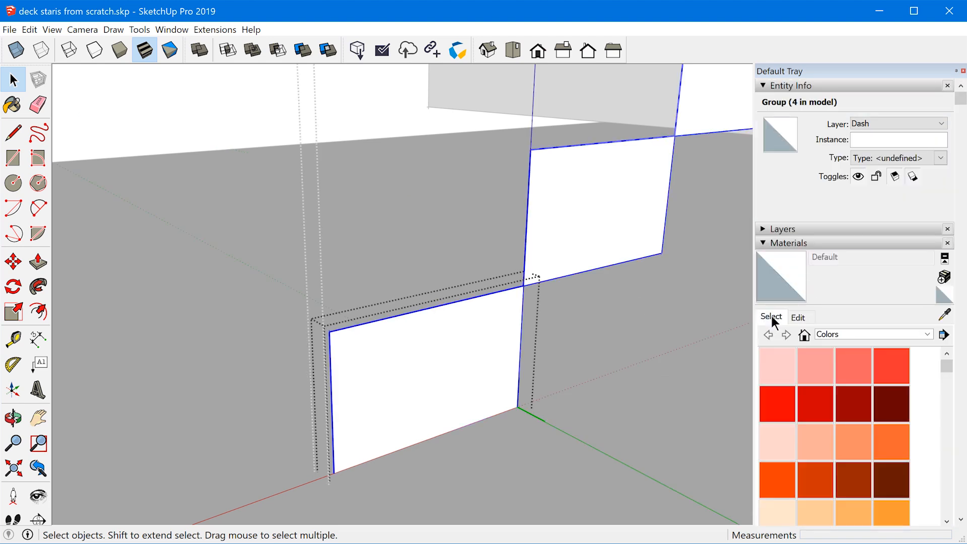
pyautogui.click(887, 377)
pyautogui.click(462, 346)
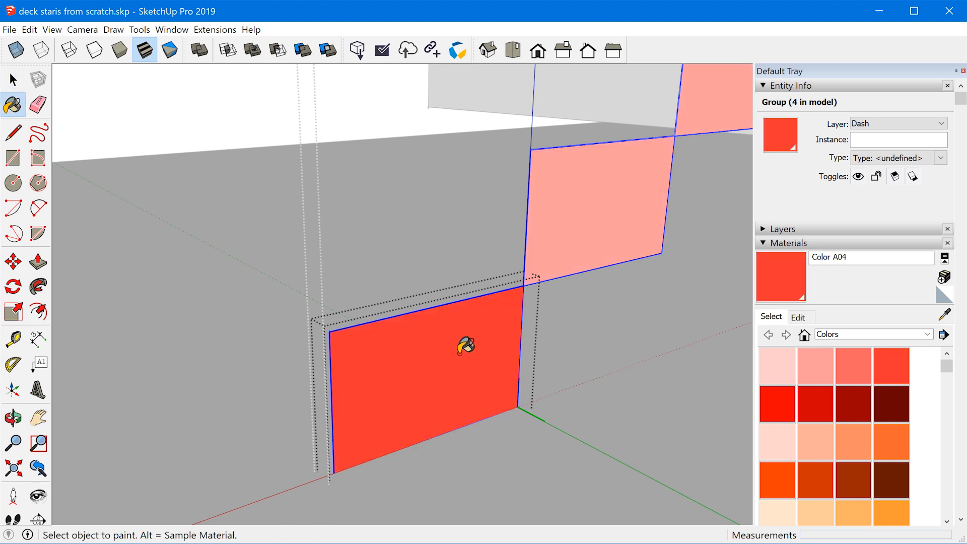
# Step: Lower the opacity of material Color A04 to 25
pyautogui.click(801, 316)
pyautogui.scroll(-3, 820, 343)
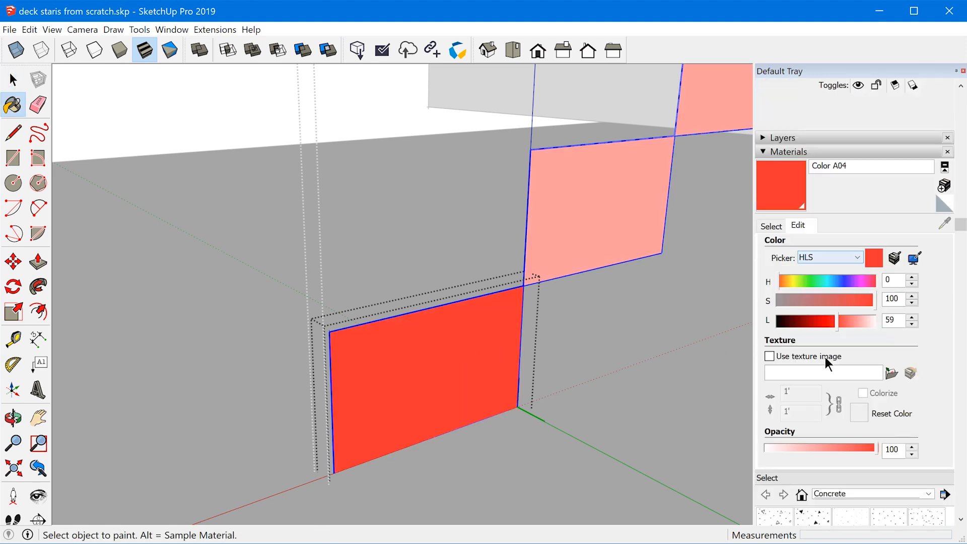
pyautogui.click(823, 402)
pyautogui.click(817, 403)
pyautogui.moveTo(808, 401); pyautogui.dragTo(793, 403)
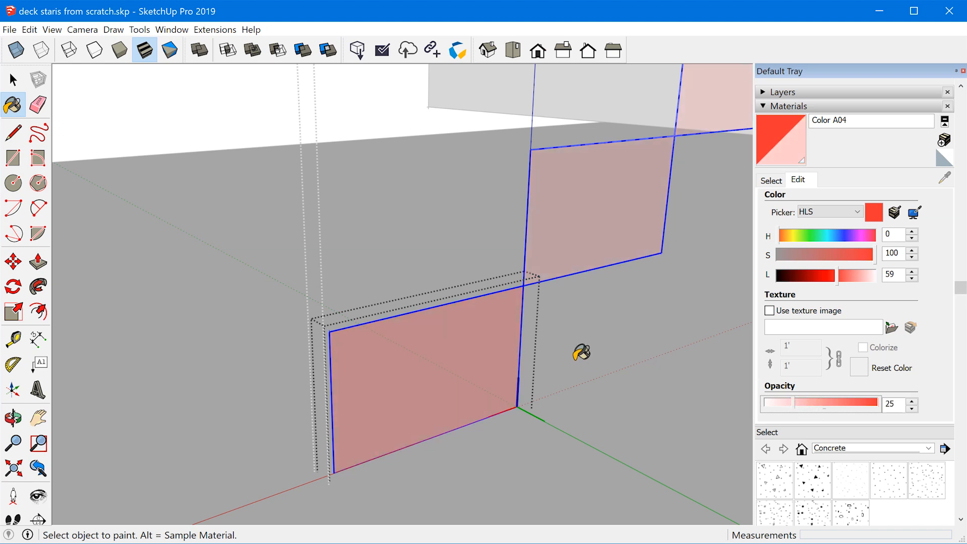
# Step: Draw a 3.5" by 3/4" rectangle at the upper outer corner of the lowest step as the tread board profile
pyautogui.middleClick(559, 330)
pyautogui.moveTo(505, 292); pyautogui.dragTo(499, 347, button='middle')
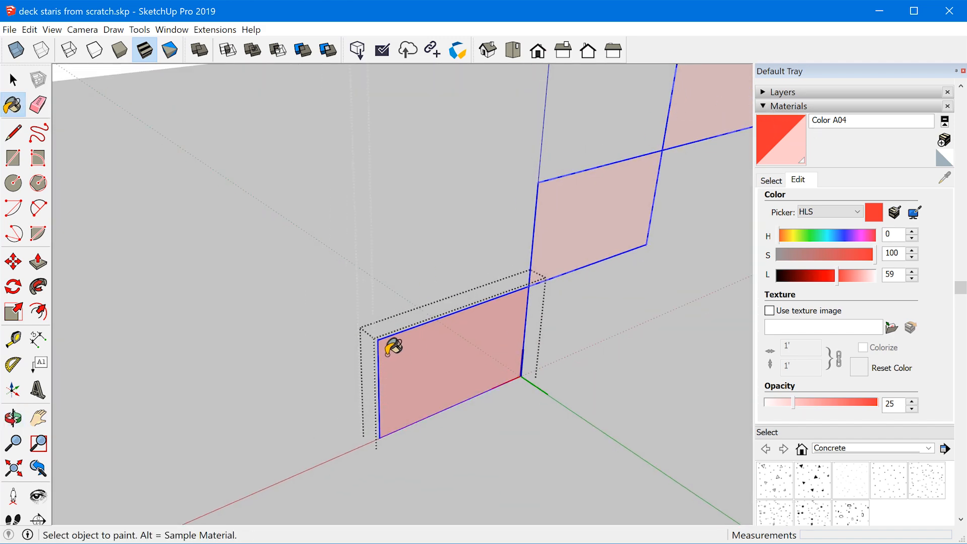
pyautogui.scroll(5, 395, 346)
pyautogui.moveTo(443, 340); pyautogui.dragTo(352, 291, button='middle')
pyautogui.press('r')
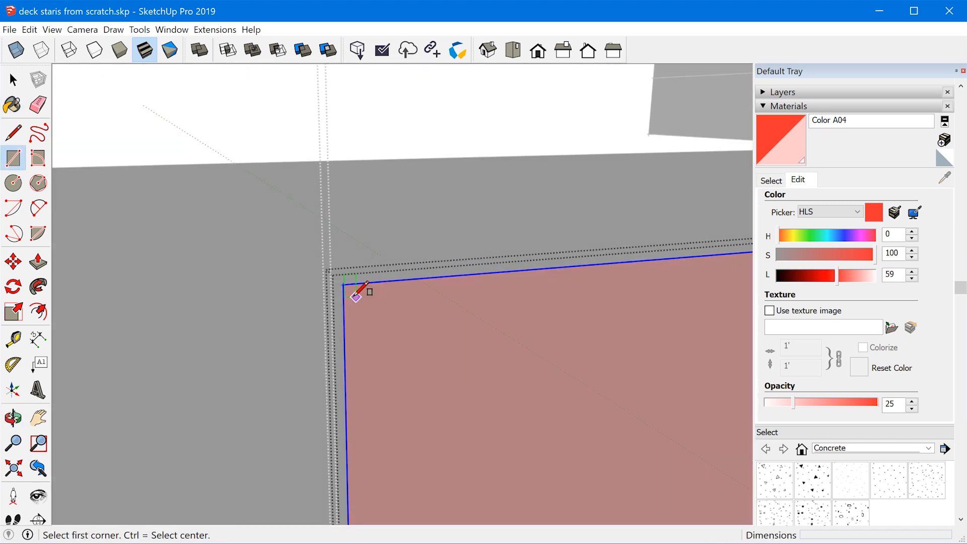
pyautogui.click(343, 284)
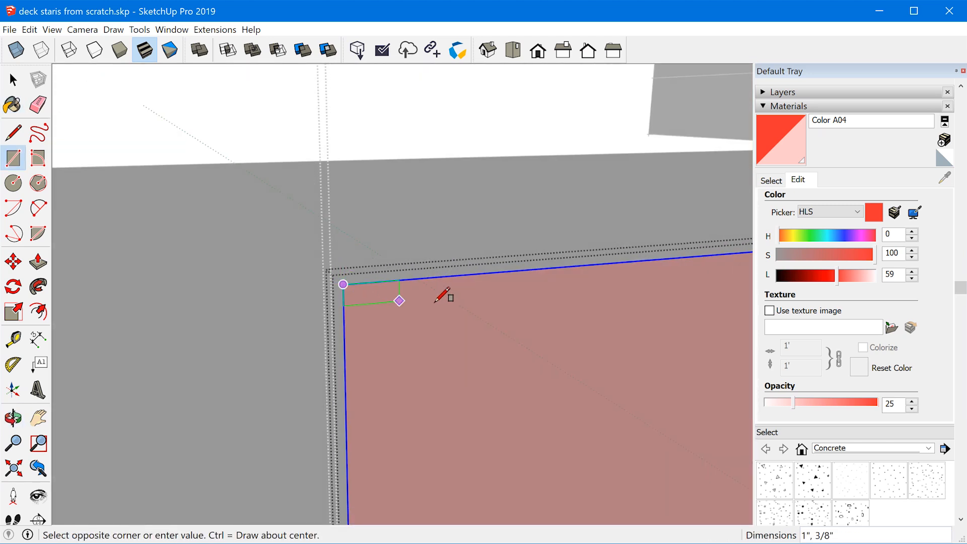
pyautogui.click(544, 303)
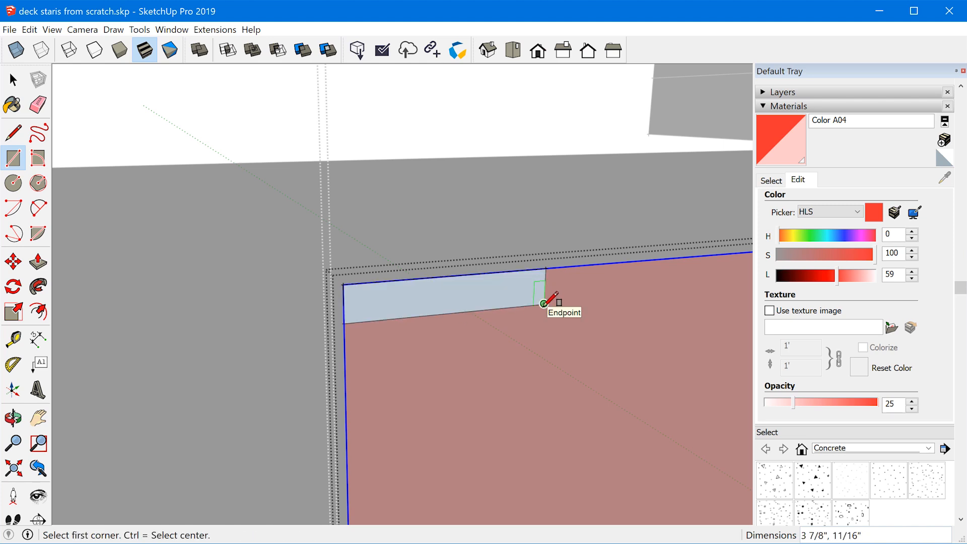
pyautogui.write('3.5",3/4"')
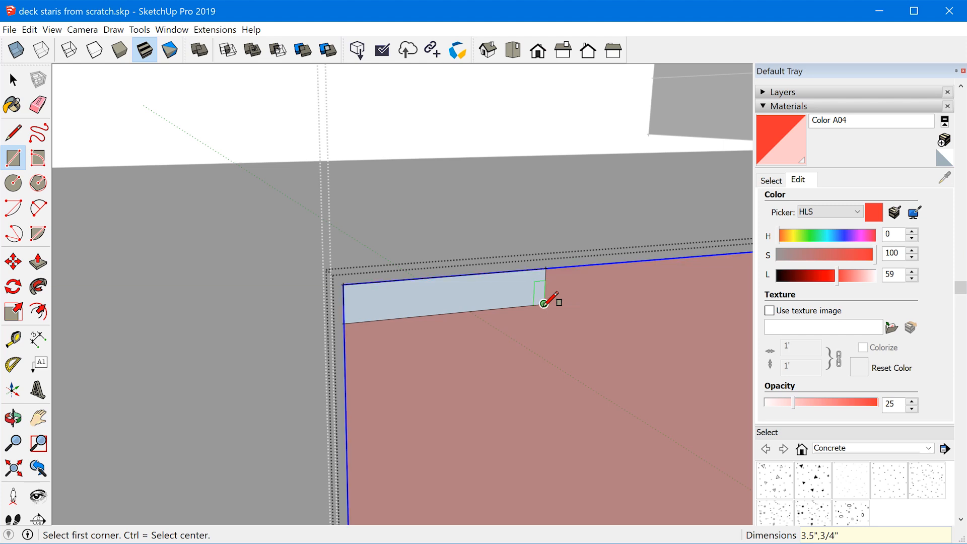
pyautogui.press('Return')
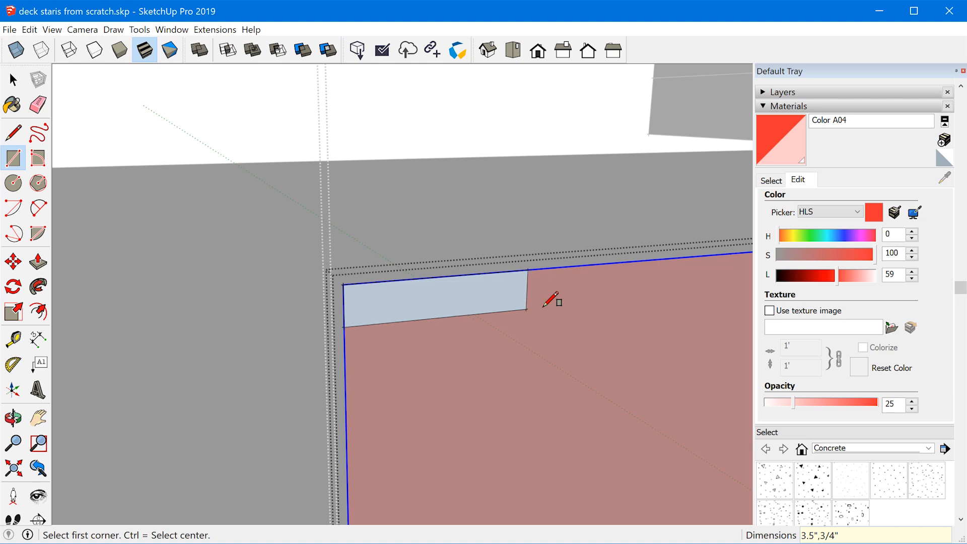
# Step: Extrude the tread board profile 4' along the deck edge with Push/Pull
pyautogui.moveTo(550, 302); pyautogui.dragTo(529, 399, button='middle')
pyautogui.press('p')
pyautogui.moveTo(494, 350); pyautogui.dragTo(311, 298)
pyautogui.scroll(-5, 358, 388)
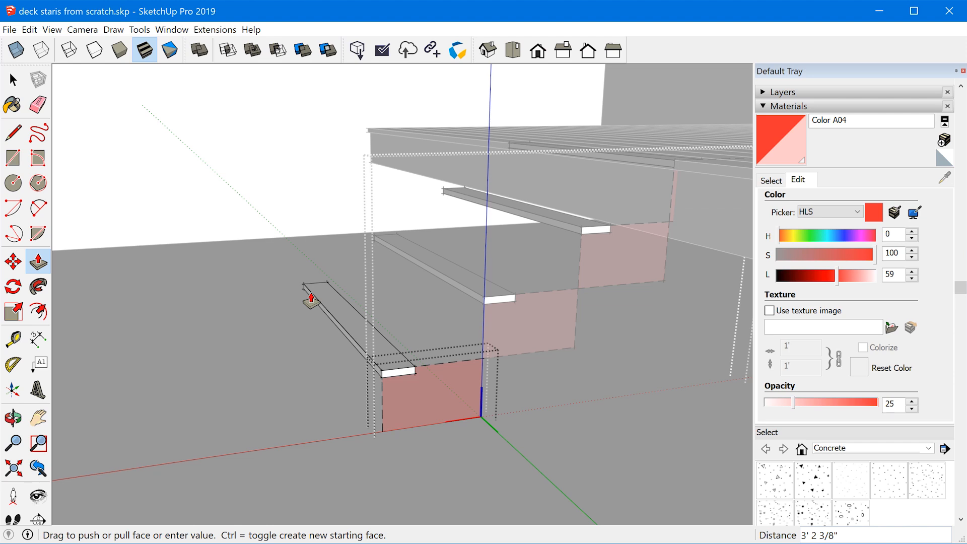
pyautogui.moveTo(310, 298); pyautogui.dragTo(328, 307)
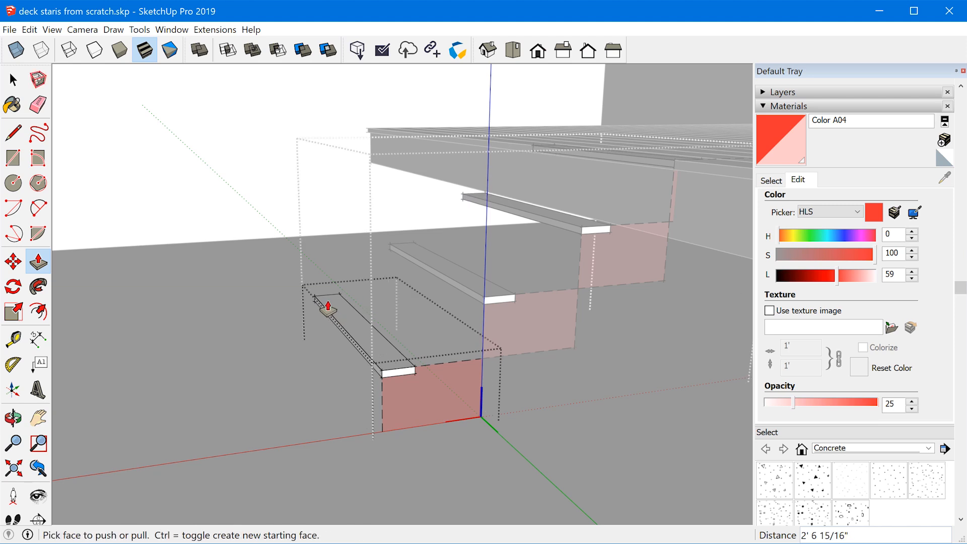
pyautogui.write('4"')
pyautogui.click(328, 307)
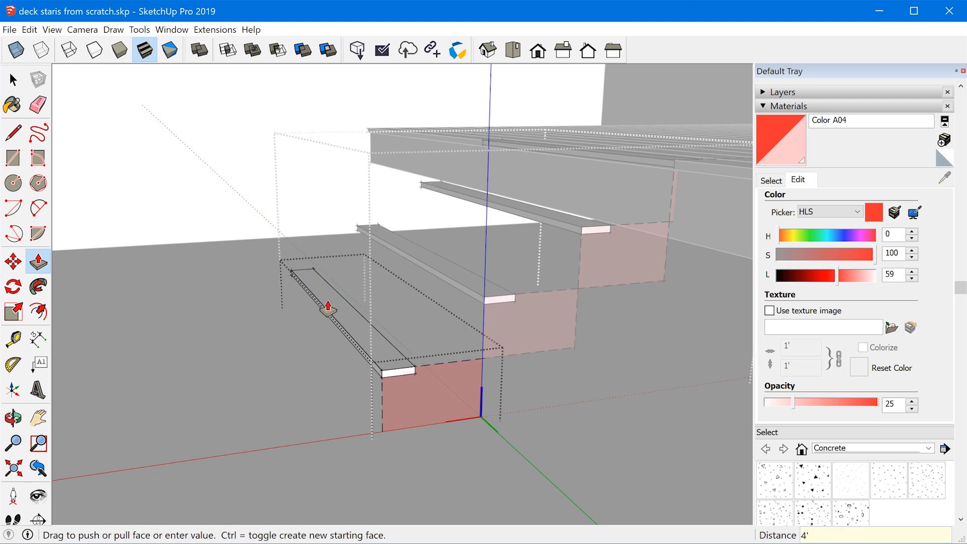
# Step: Turn the extruded tread board on the lowest step into a group
pyautogui.press('space')
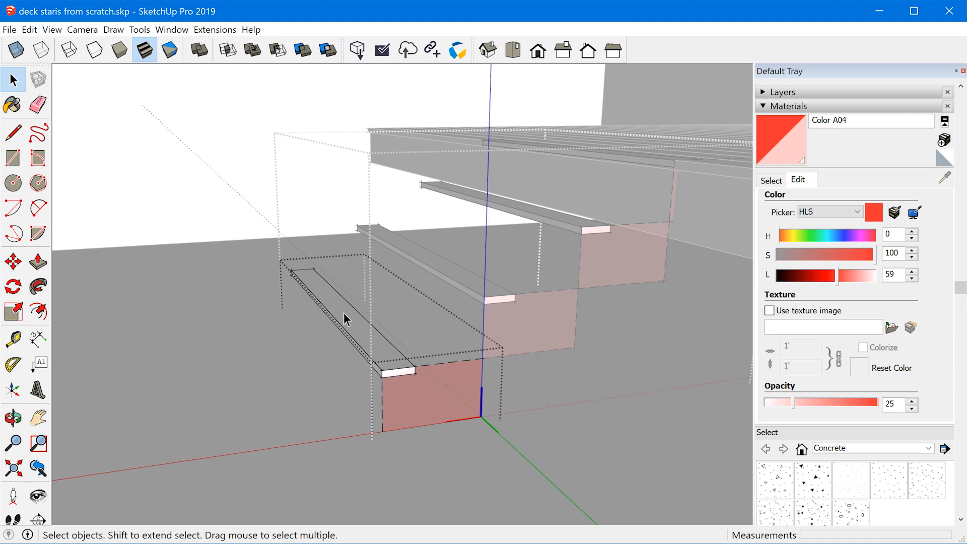
pyautogui.tripleClick(343, 312)
pyautogui.rightClick(344, 312)
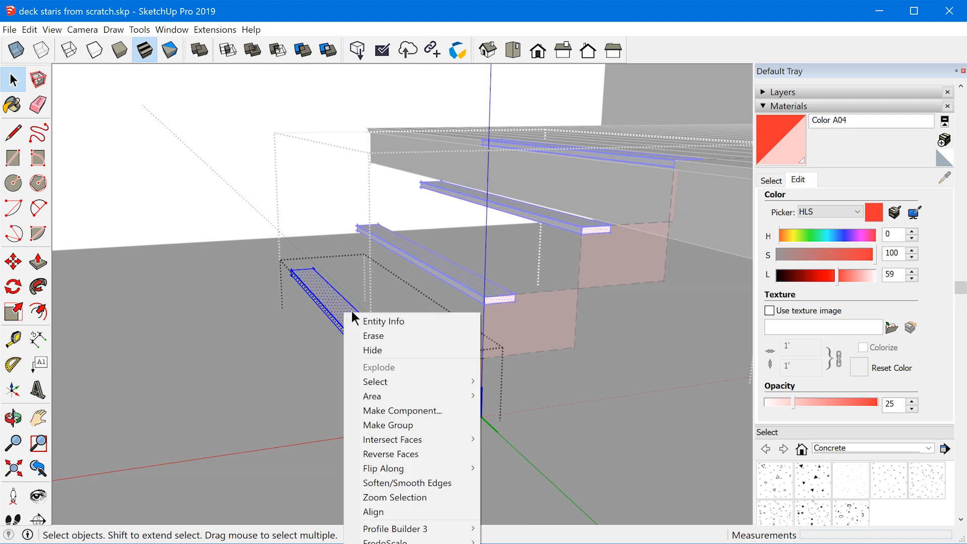
pyautogui.click(437, 421)
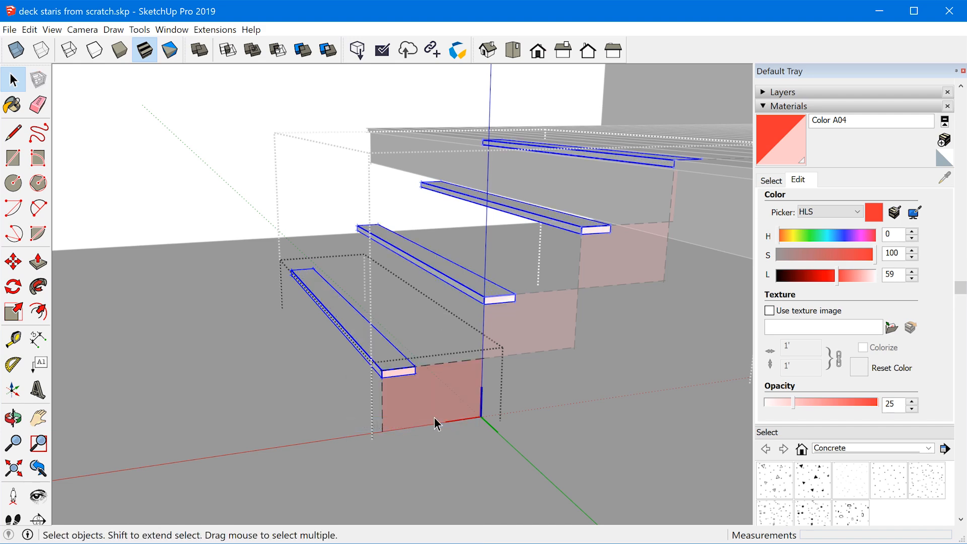
# Step: Copy the tread board group 3 5/8" inward along the step and array it 3x to fill the tread
pyautogui.scroll(4, 412, 371)
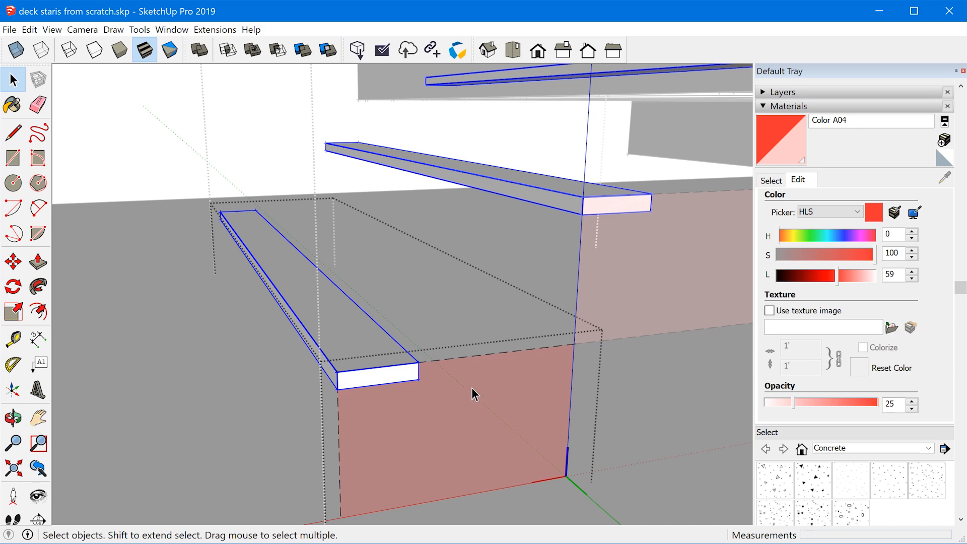
pyautogui.scroll(5, 391, 407)
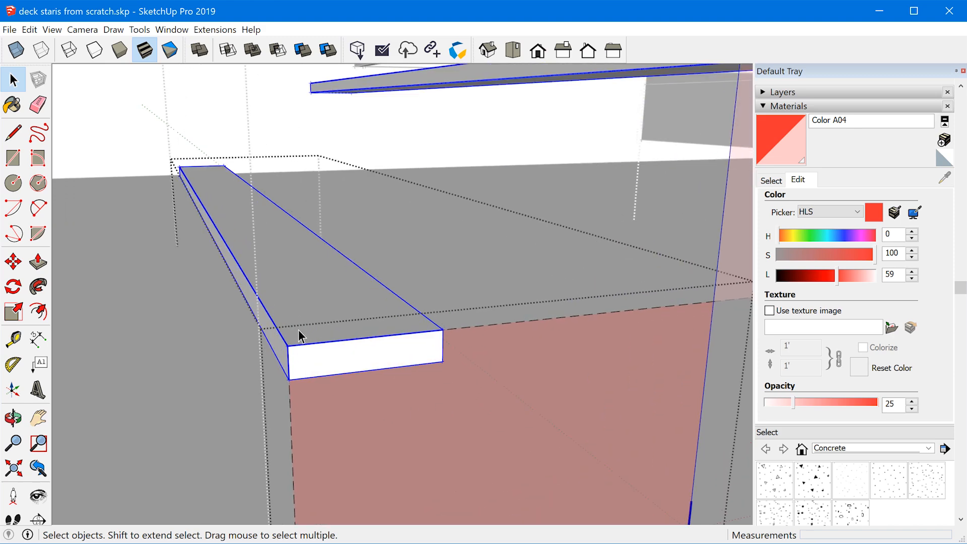
pyautogui.press('m')
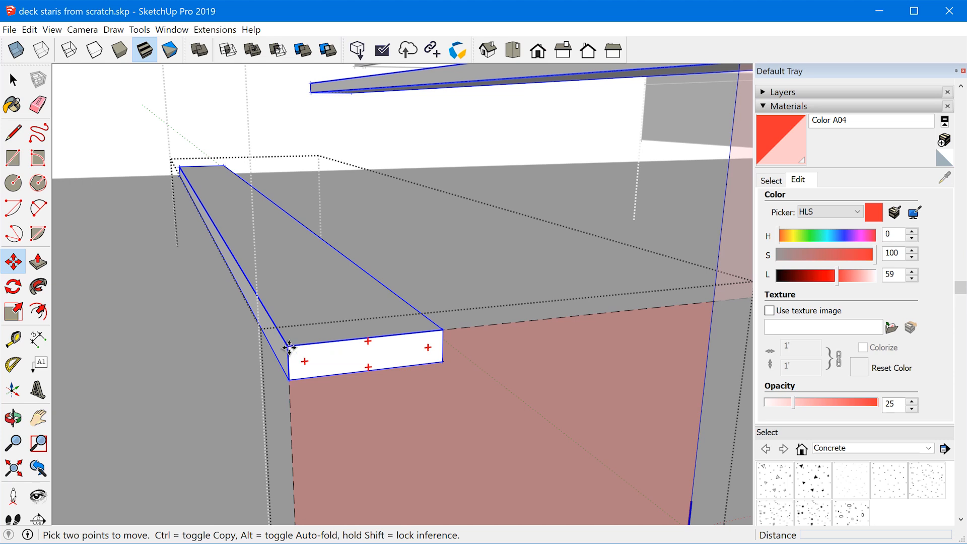
pyautogui.click(287, 346)
pyautogui.press('ctrl')
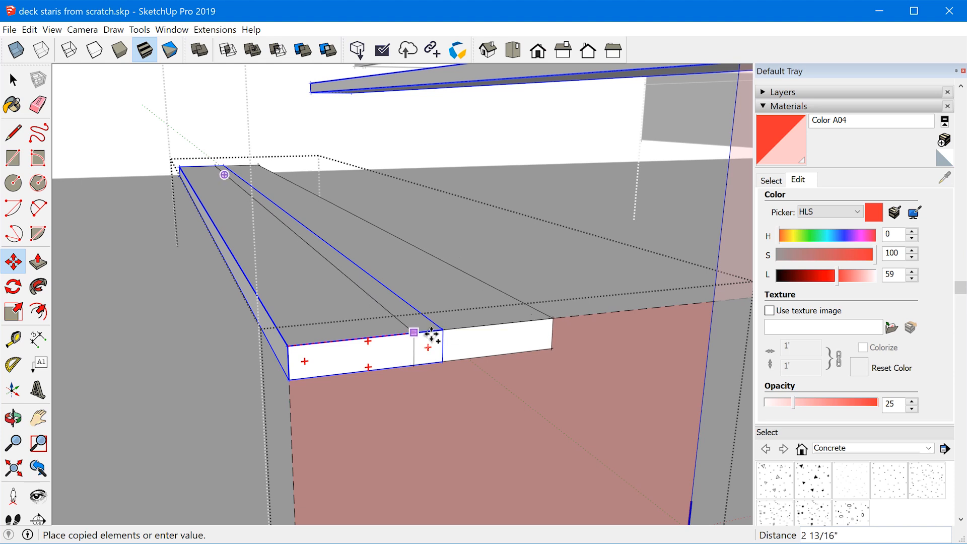
pyautogui.click(442, 331)
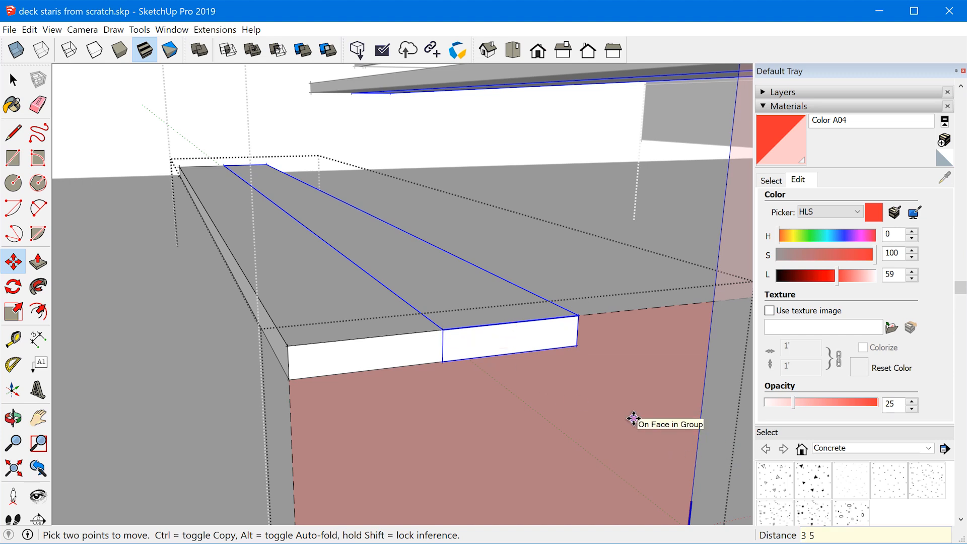
pyautogui.press('Return')
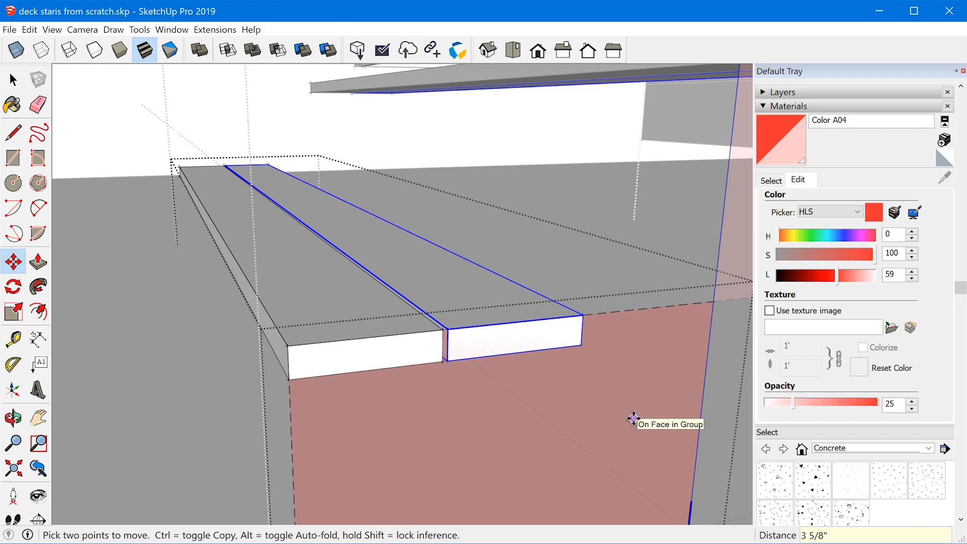
pyautogui.scroll(-3, 373, 342)
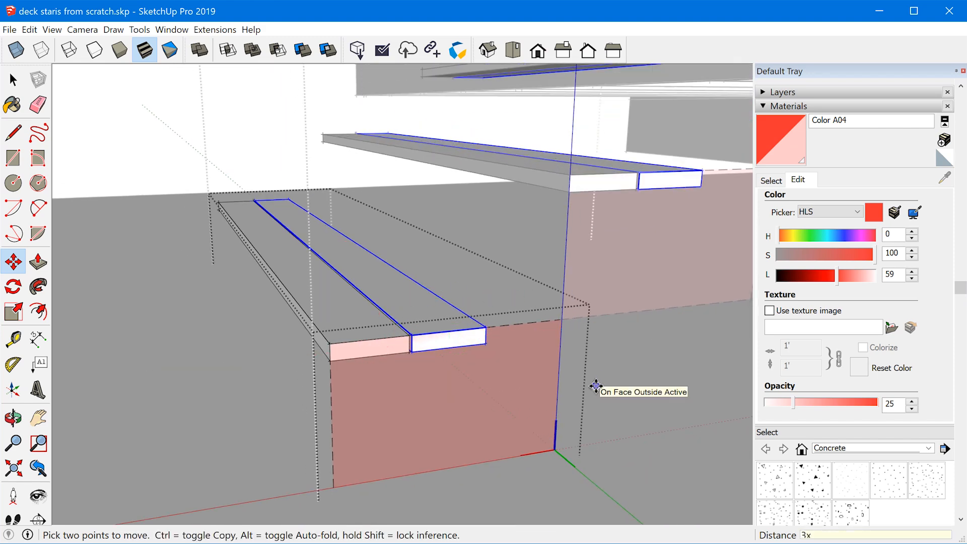
pyautogui.press('Return')
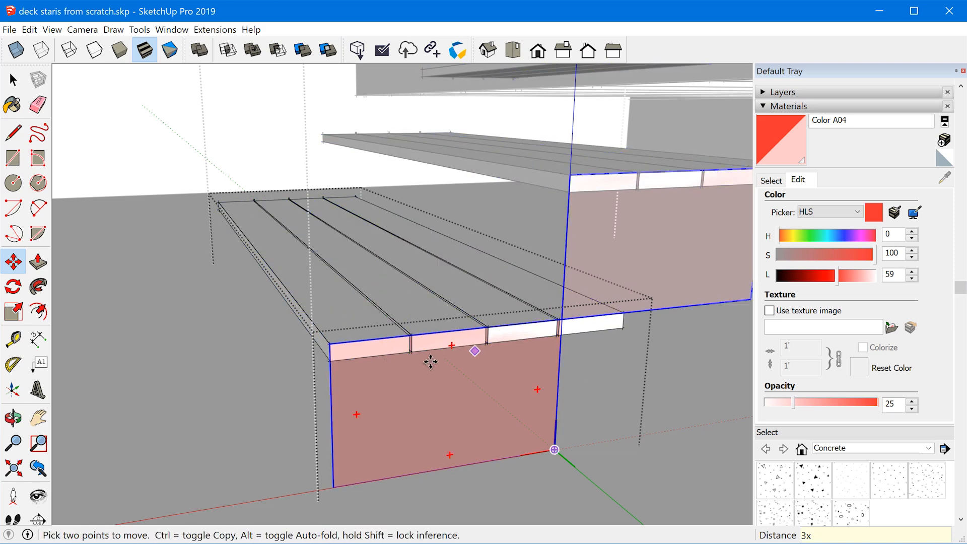
pyautogui.scroll(-4, 370, 365)
pyautogui.moveTo(370, 367); pyautogui.dragTo(471, 370, button='middle')
pyautogui.press('q')
pyautogui.press('m')
pyautogui.scroll(5, 503, 375)
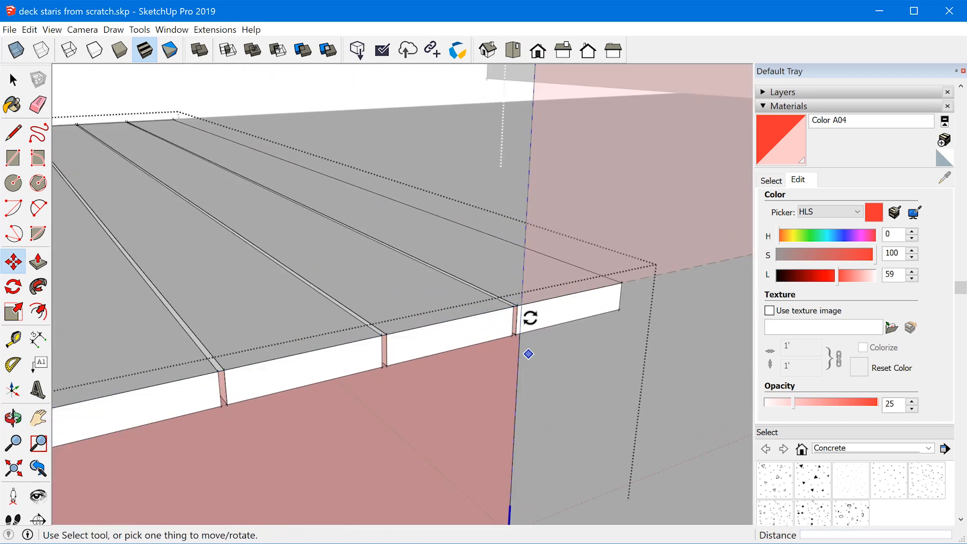
pyautogui.scroll(2, 524, 310)
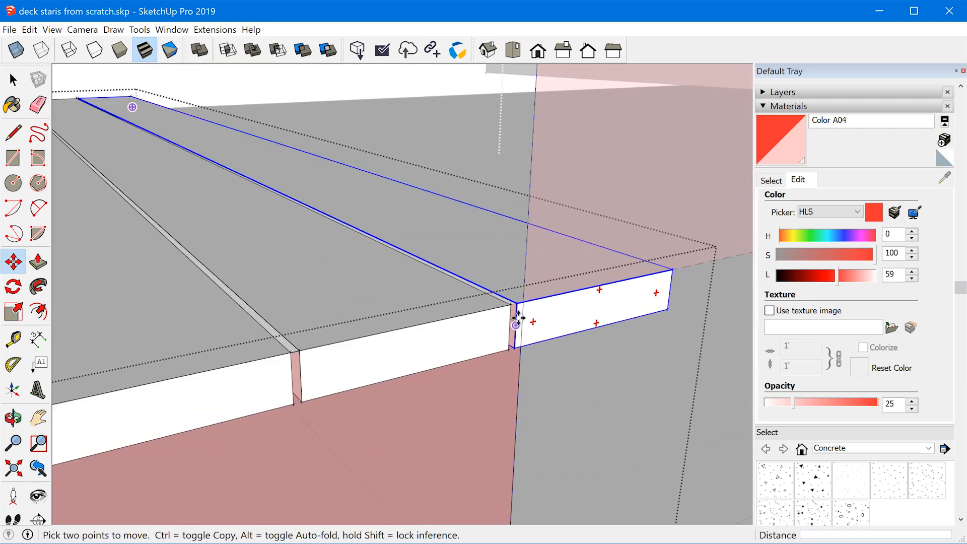
pyautogui.scroll(-2, 547, 335)
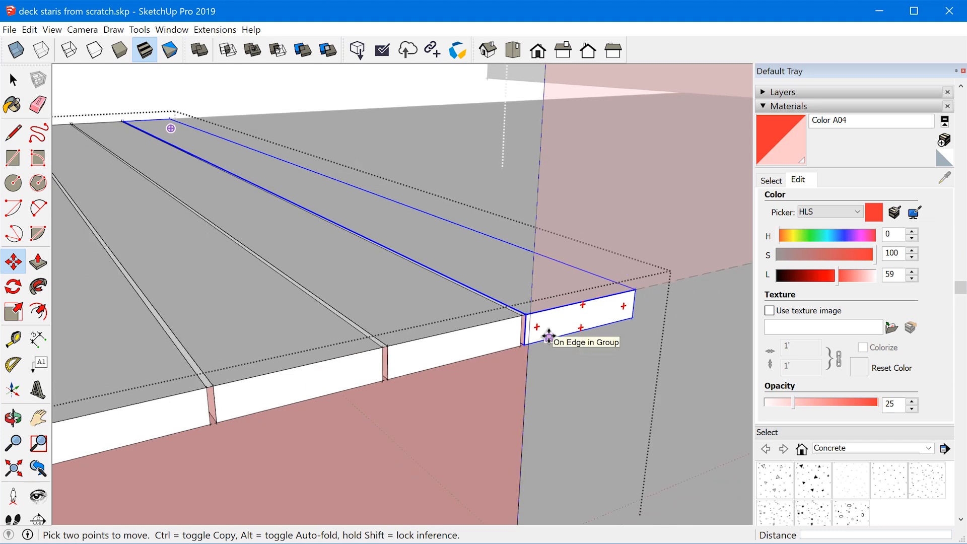
pyautogui.scroll(-2, 564, 327)
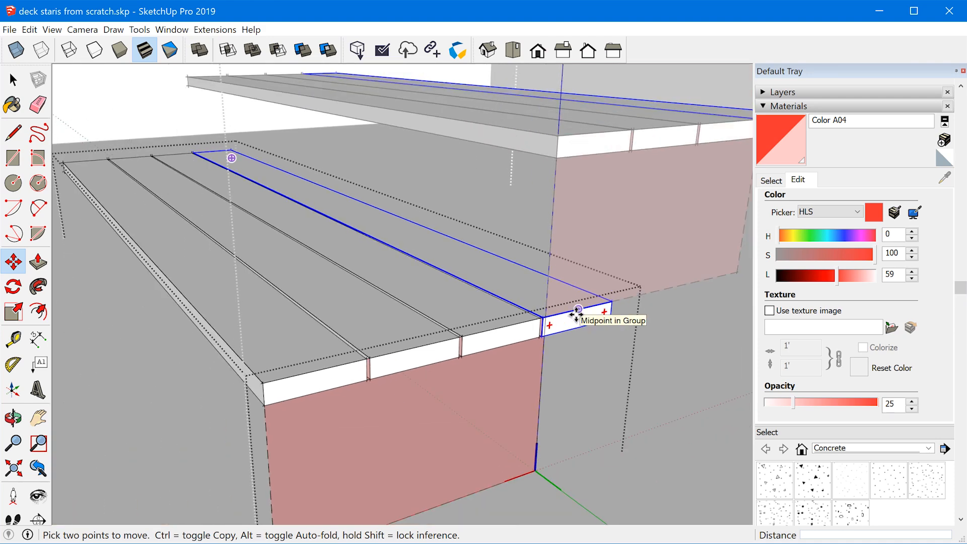
pyautogui.click(577, 309)
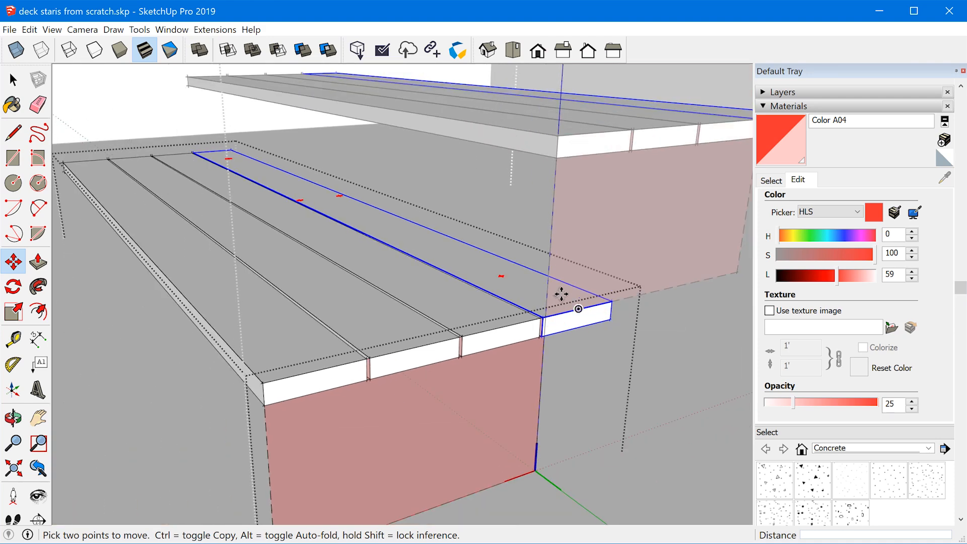
pyautogui.press('Escape')
# Step: Draw a 3/4" wide riser profile rectangle under the outer tread board, from its lower corner down to the step's bottom edge
pyautogui.moveTo(294, 425); pyautogui.dragTo(416, 341, button='middle')
pyautogui.scroll(5, 417, 344)
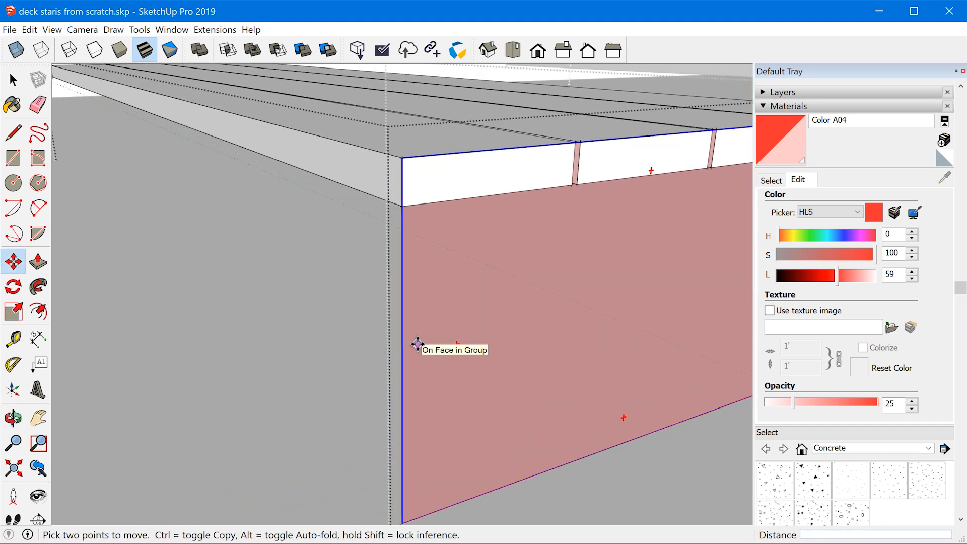
pyautogui.press('r')
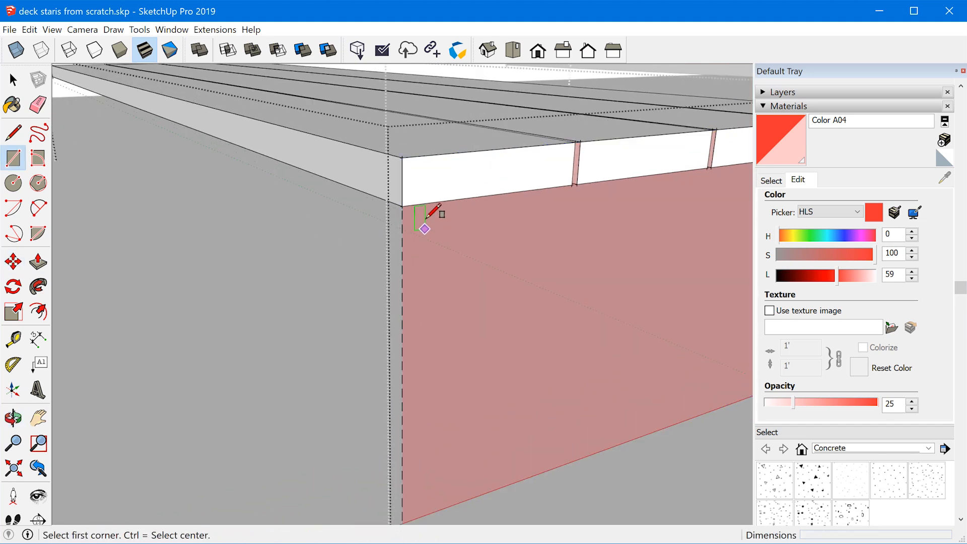
pyautogui.click(402, 206)
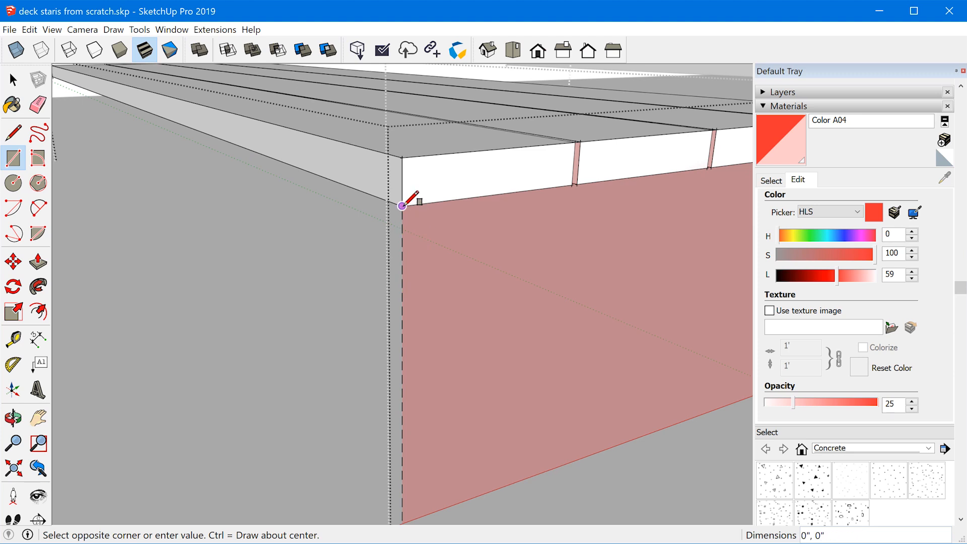
pyautogui.click(444, 507)
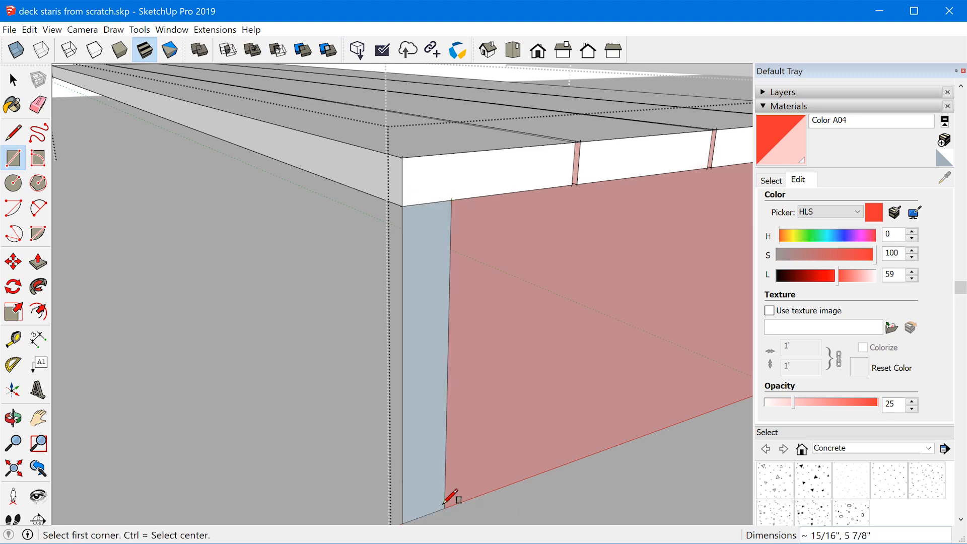
pyautogui.write('3/4",')
pyautogui.press('Return')
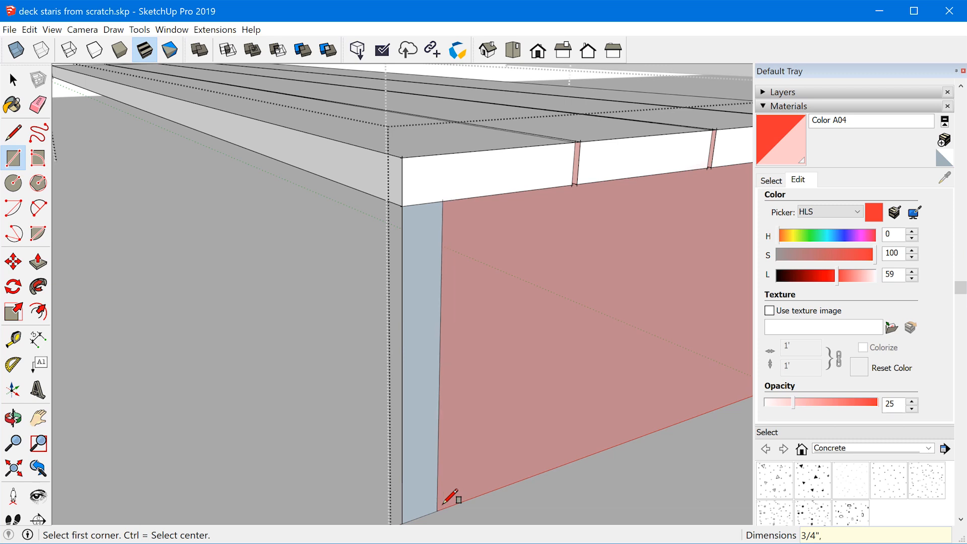
# Step: Extrude the riser profile 4' with Push/Pull to the far end of the tread board
pyautogui.scroll(-4, 442, 345)
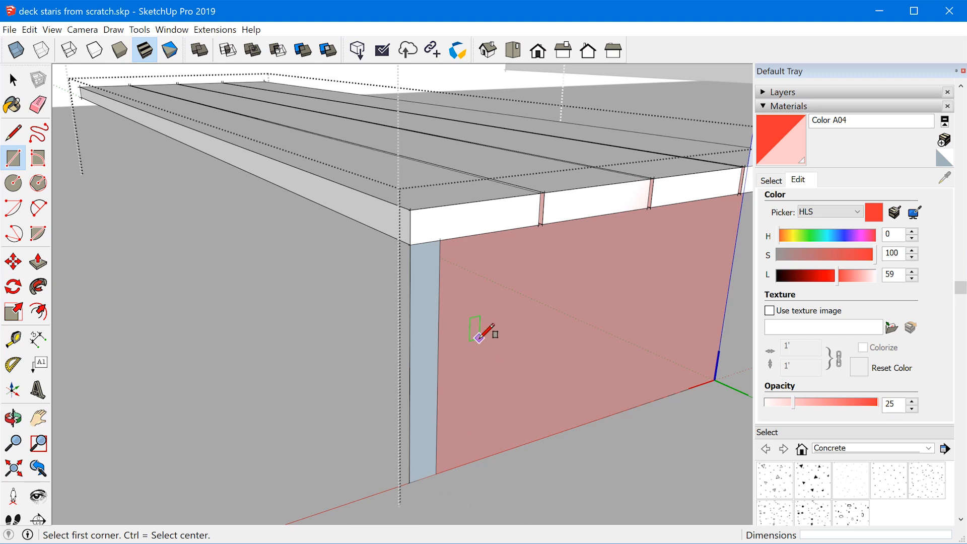
pyautogui.scroll(-1, 399, 362)
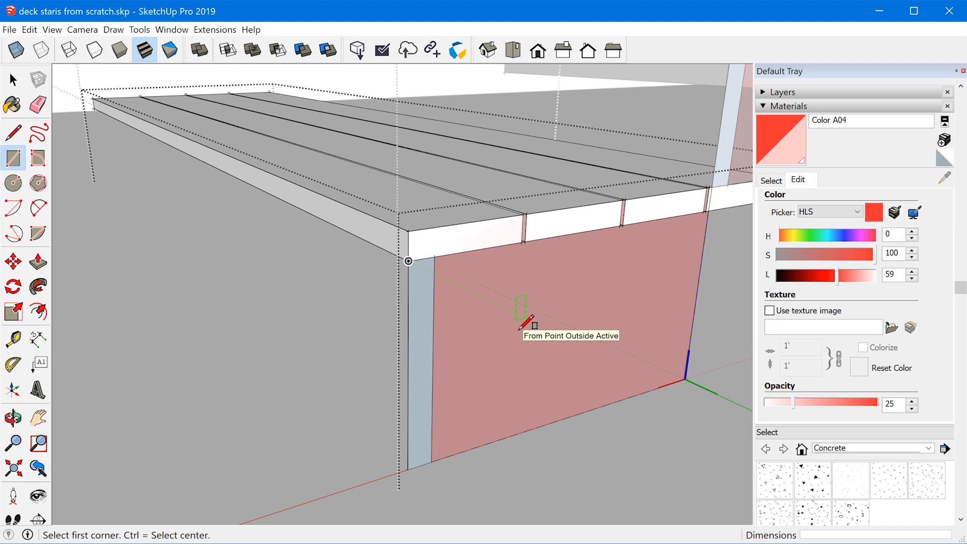
pyautogui.scroll(-2, 454, 395)
pyautogui.press('p')
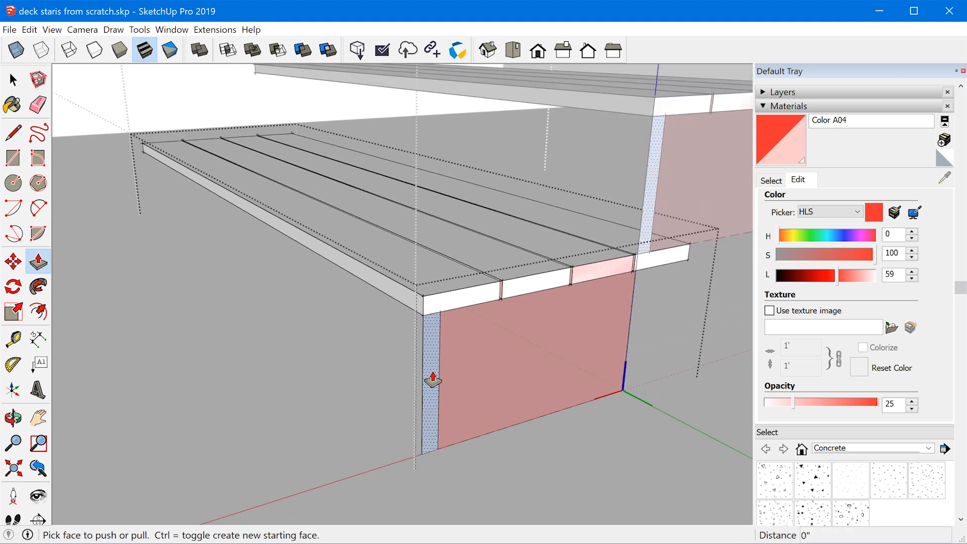
pyautogui.click(433, 381)
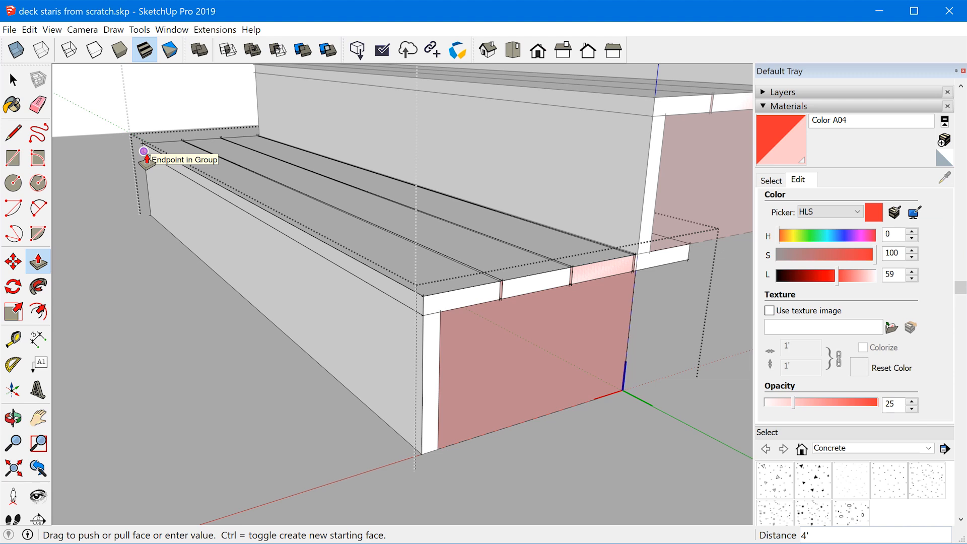
pyautogui.click(144, 152)
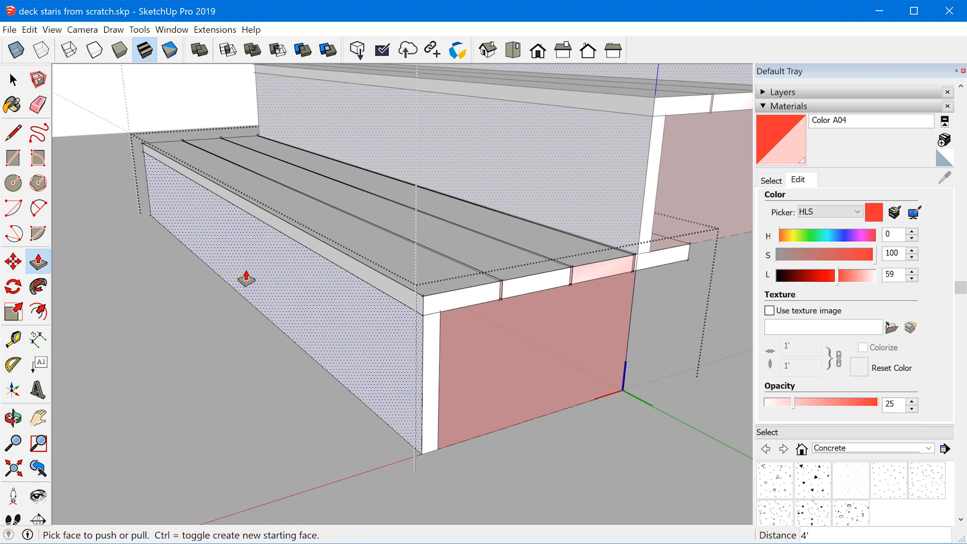
# Step: Turn the extruded riser board on the lowest step into a group
pyautogui.press('space')
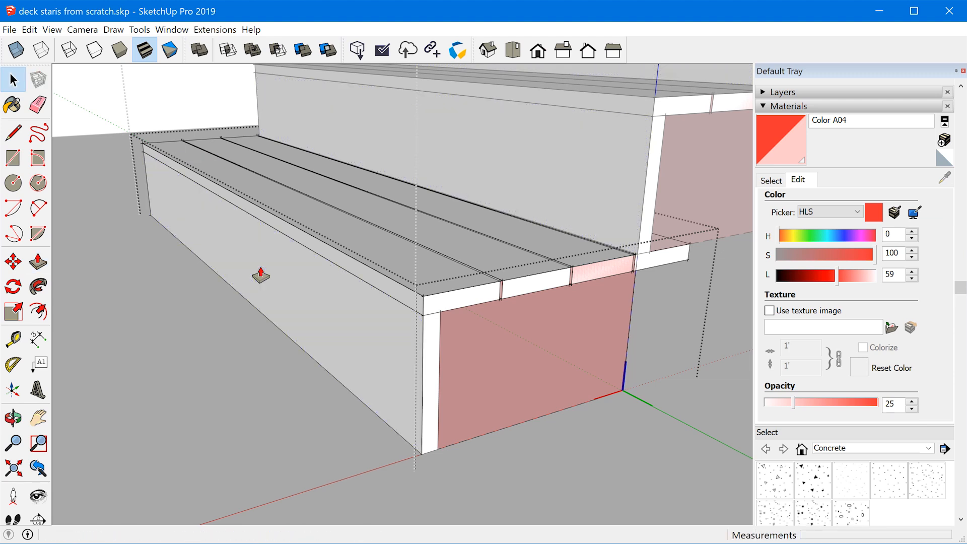
pyautogui.tripleClick(260, 268)
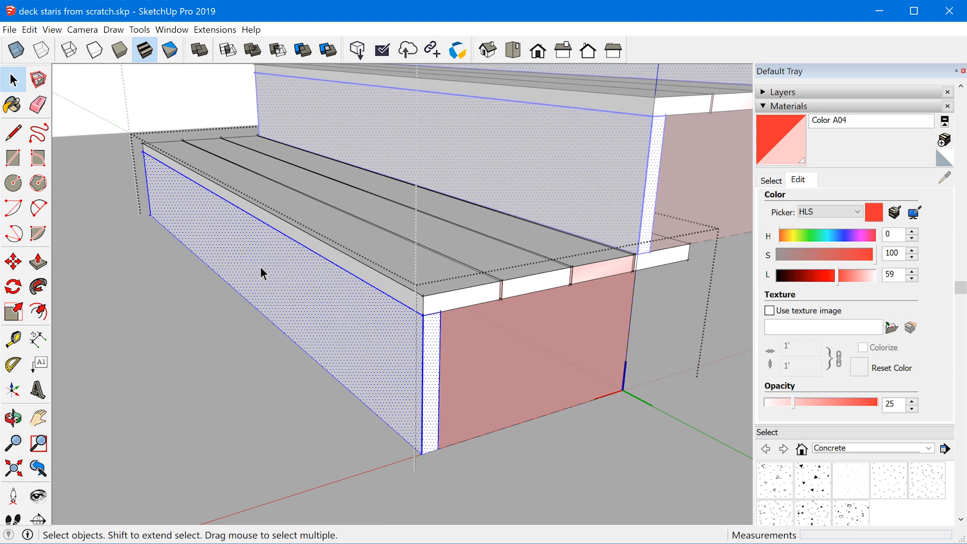
pyautogui.rightClick(260, 267)
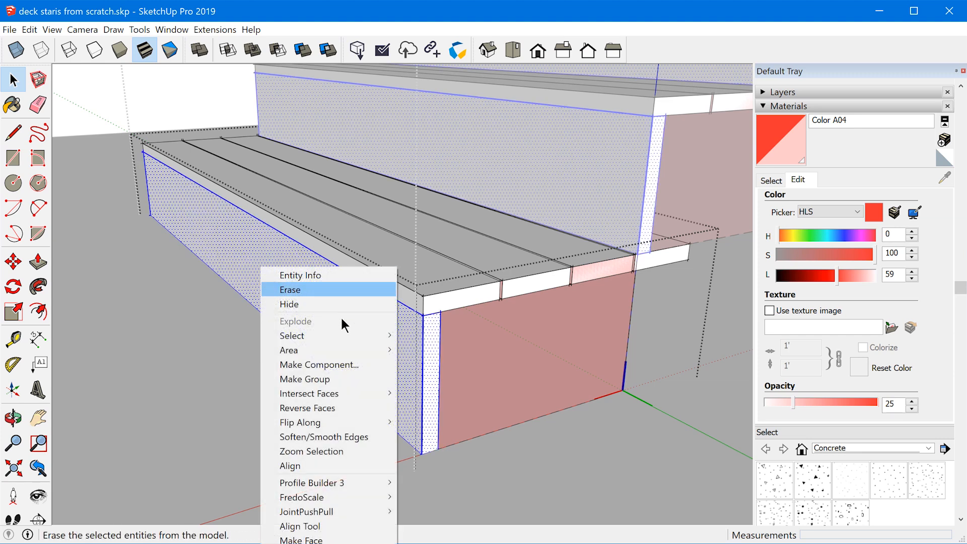
pyautogui.click(364, 382)
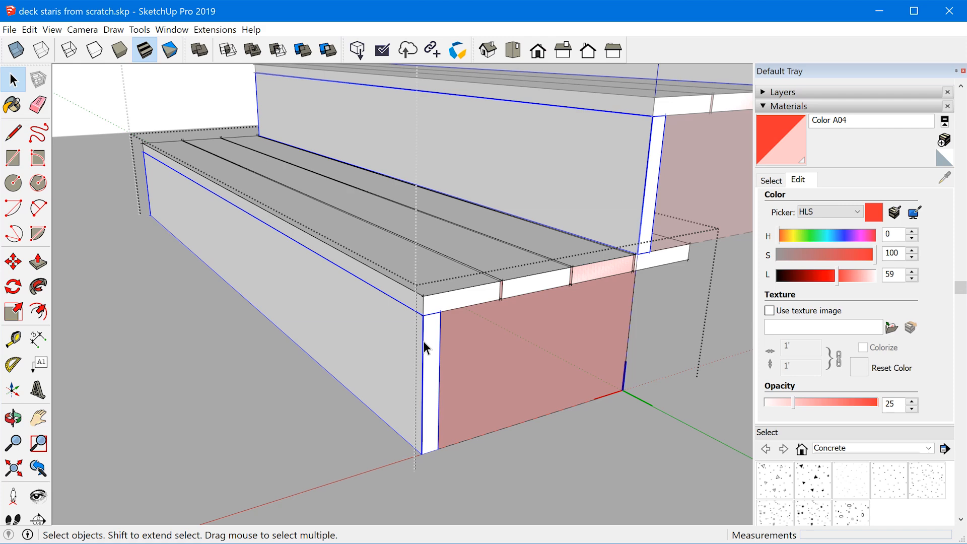
# Step: Examine how the risers meet the treads and the deck, and measure across the top riser with the Tape Measure
pyautogui.scroll(3, 412, 327)
pyautogui.moveTo(417, 374); pyautogui.dragTo(373, 261, button='middle')
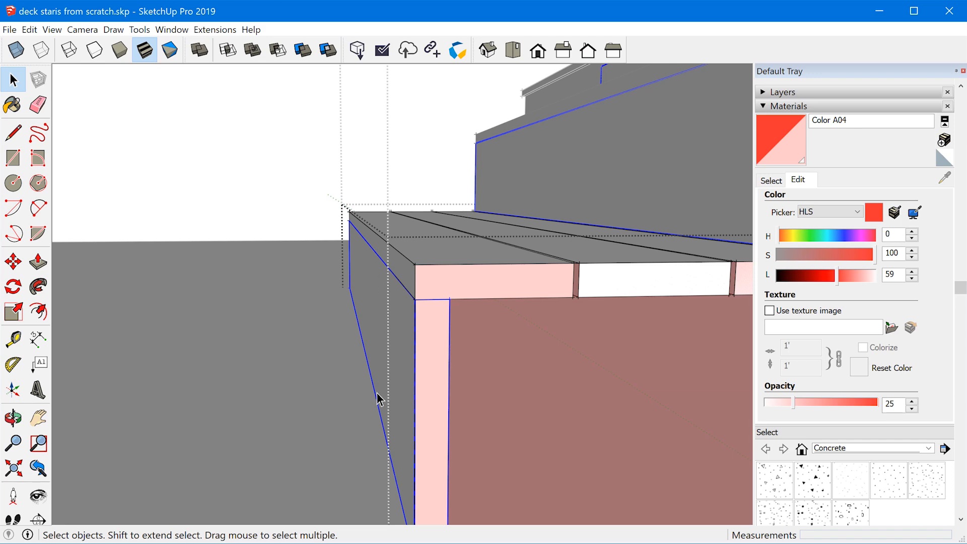
pyautogui.scroll(-1, 368, 413)
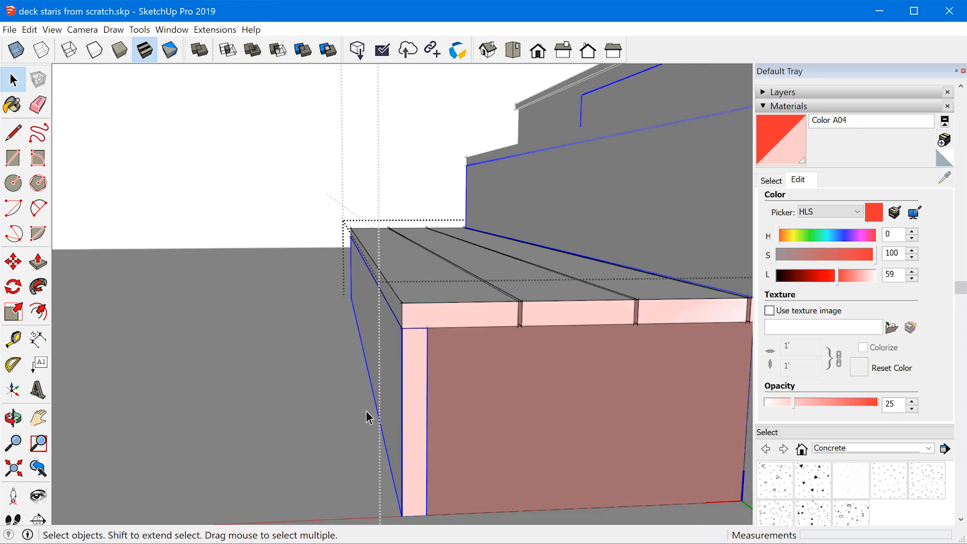
pyautogui.scroll(-3, 361, 407)
pyautogui.moveTo(362, 400); pyautogui.dragTo(605, 215, button='middle')
pyautogui.scroll(6, 595, 194)
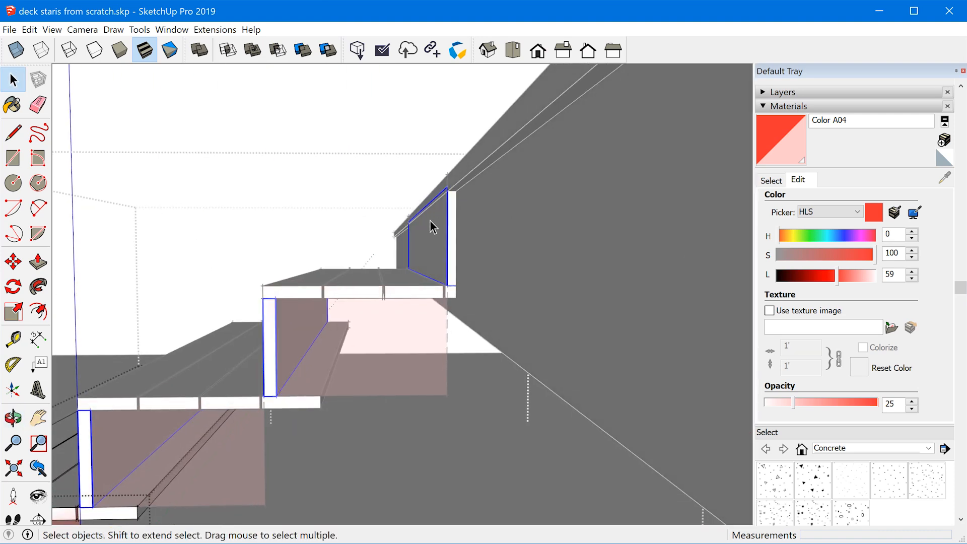
pyautogui.scroll(1, 464, 235)
pyautogui.press('t')
pyautogui.click(475, 245)
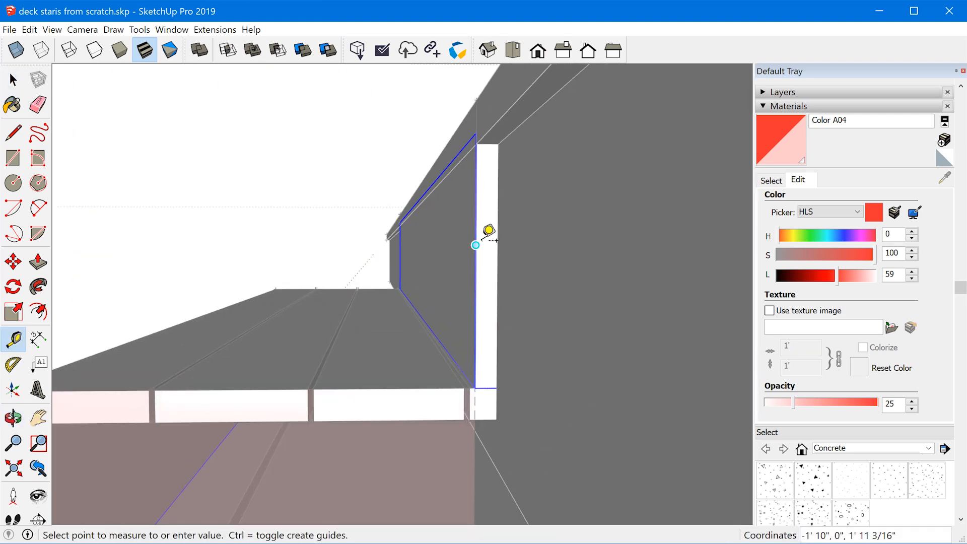
pyautogui.click(511, 232)
pyautogui.scroll(-5, 673, 216)
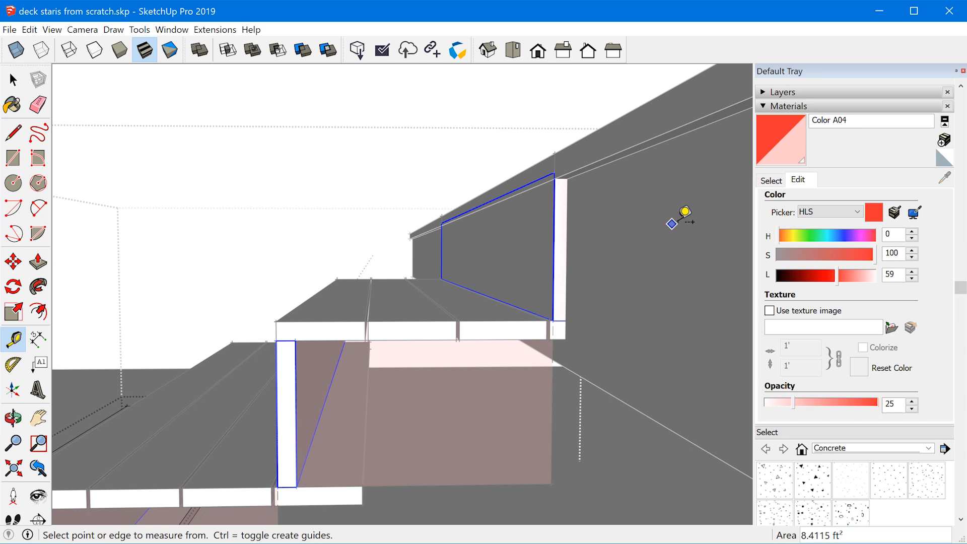
# Step: Move the lowest step's riser board inward so it sits set back beneath the tread's front edge
pyautogui.keyDown('shift'); pyautogui.moveTo(549, 282); pyautogui.dragTo(684, 256, button='middle'); pyautogui.keyUp('shift')
pyautogui.scroll(6, 478, 403)
pyautogui.moveTo(457, 385); pyautogui.dragTo(483, 367, button='middle')
pyautogui.press('m')
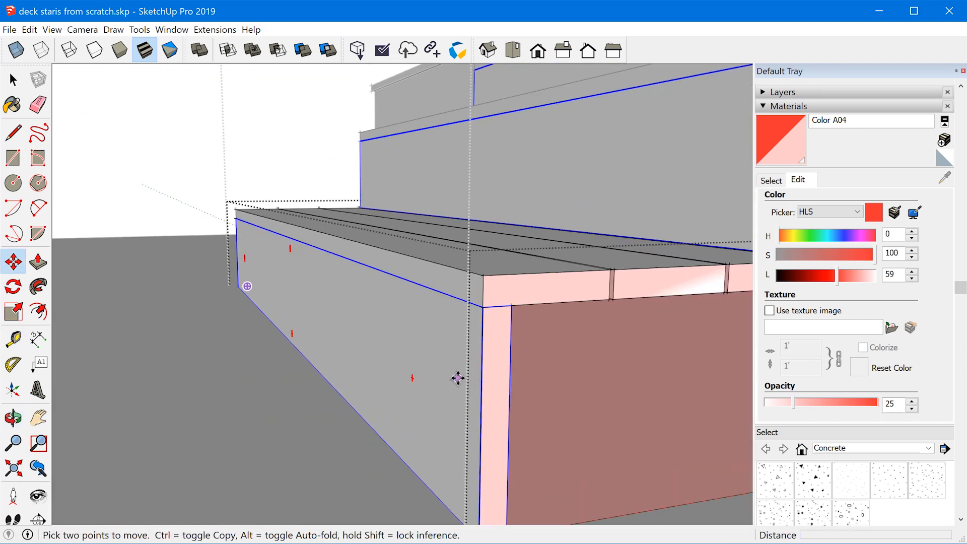
pyautogui.click(482, 308)
pyautogui.scroll(-1, 482, 309)
pyautogui.click(482, 308)
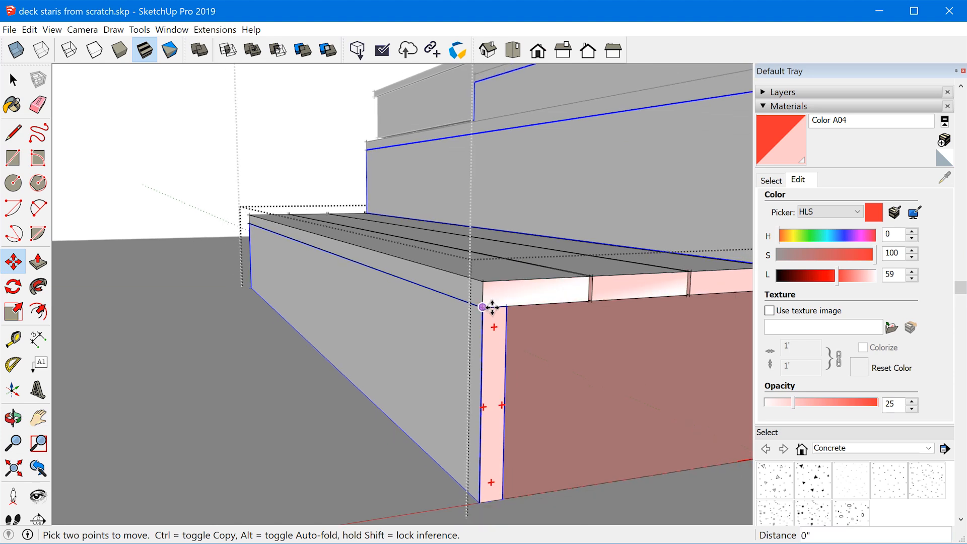
pyautogui.click(509, 306)
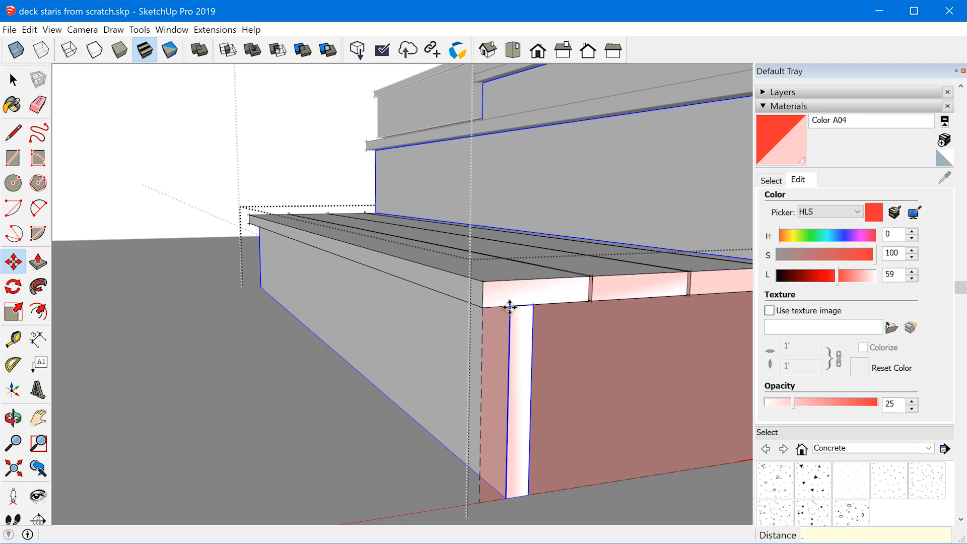
pyautogui.scroll(-3, 372, 372)
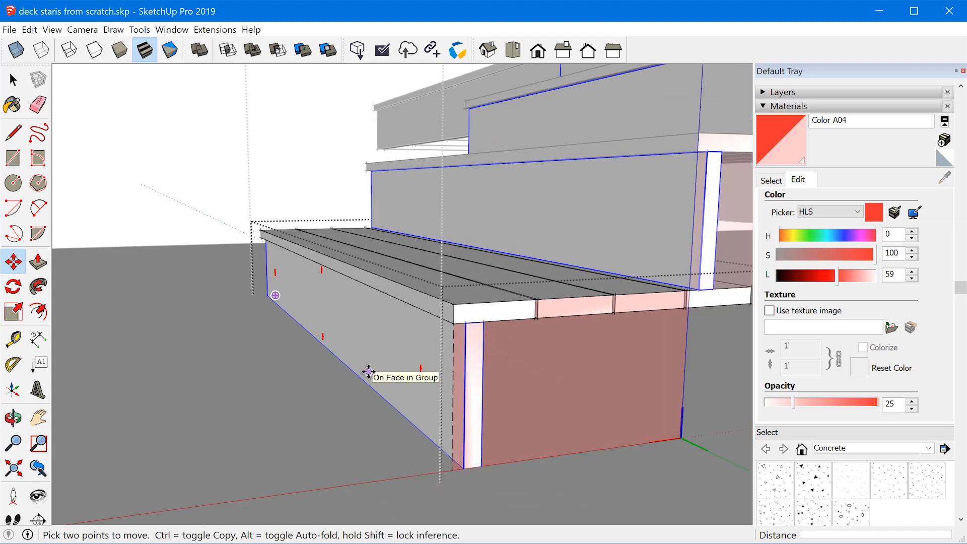
# Step: Shorten the riser board by 1/2" at each end with Push/Pull so it sits inside the tread's ends
pyautogui.scroll(-2, 346, 393)
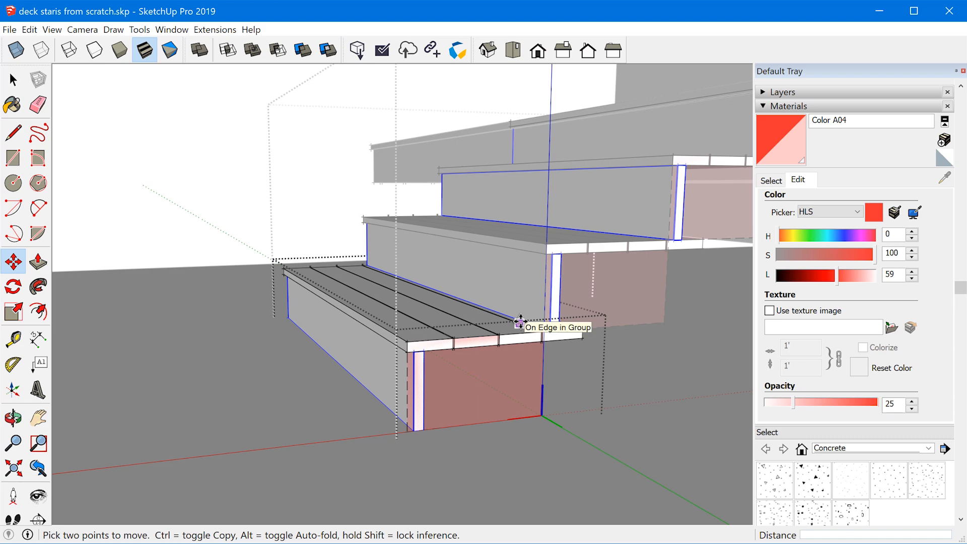
pyautogui.scroll(2, 431, 427)
pyautogui.moveTo(432, 427); pyautogui.dragTo(391, 291, button='middle')
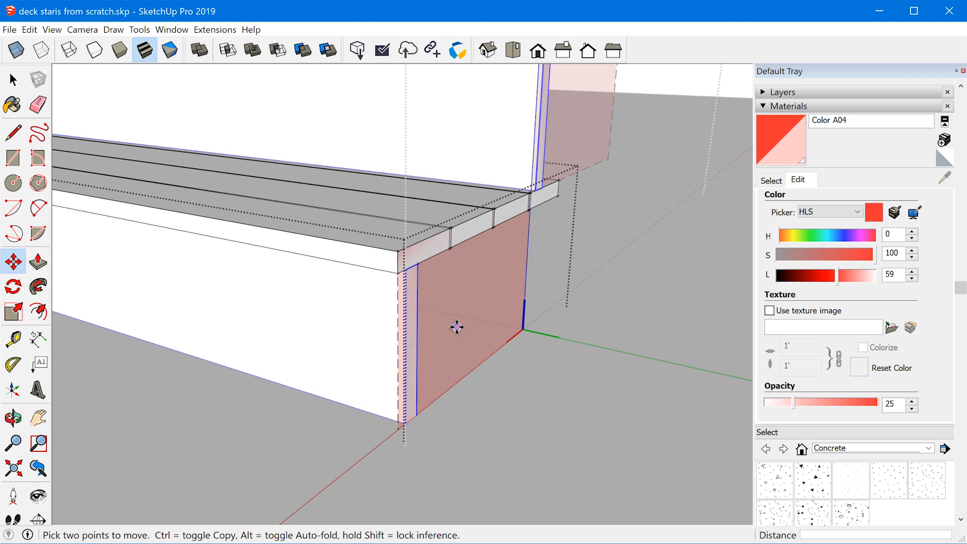
pyautogui.press('space')
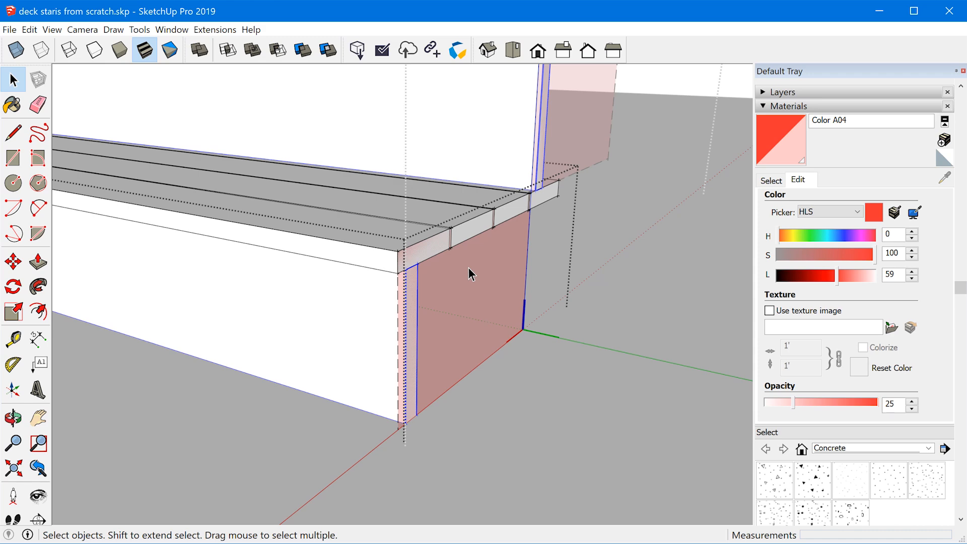
pyautogui.moveTo(425, 335); pyautogui.dragTo(408, 304, button='middle')
pyautogui.doubleClick(485, 346)
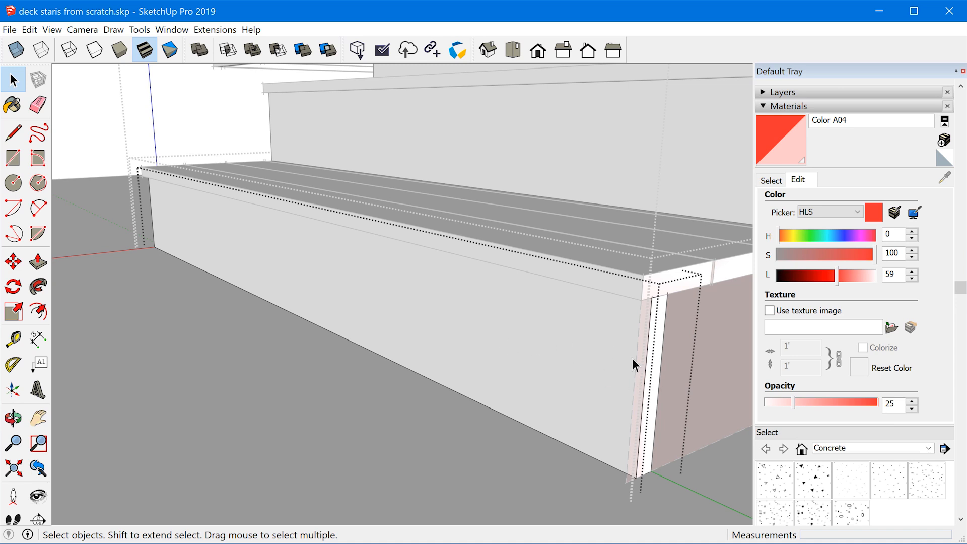
pyautogui.press('p')
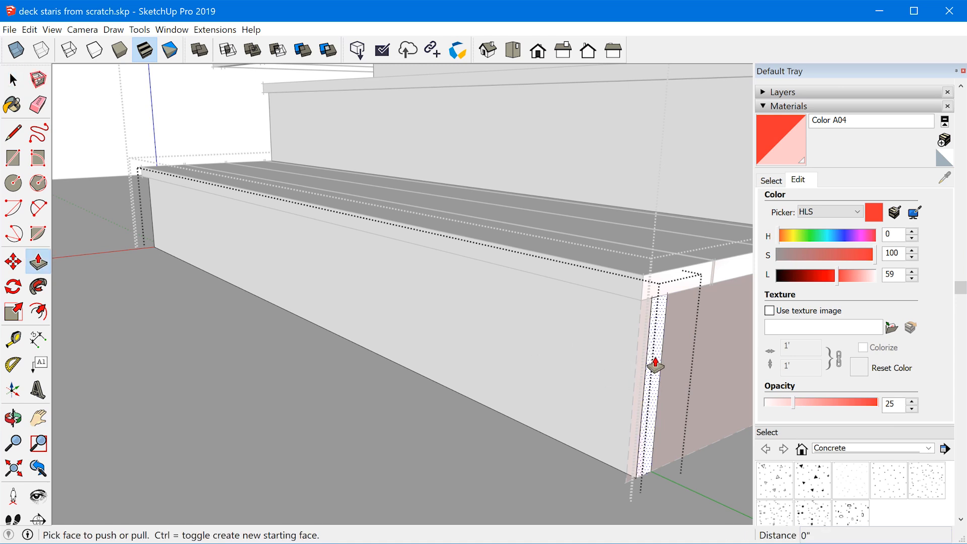
pyautogui.click(655, 362)
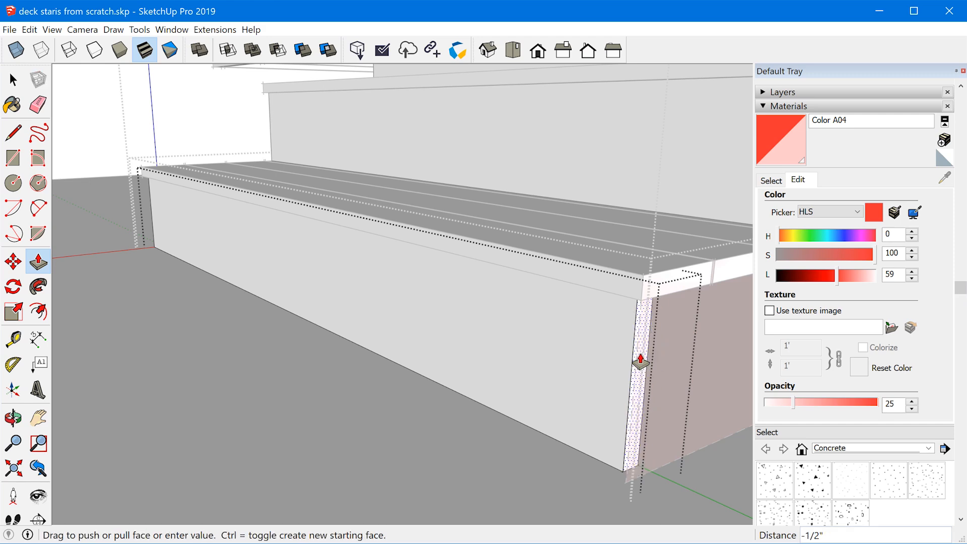
pyautogui.click(641, 361)
pyautogui.moveTo(313, 317); pyautogui.dragTo(420, 310, button='middle')
pyautogui.scroll(3, 403, 296)
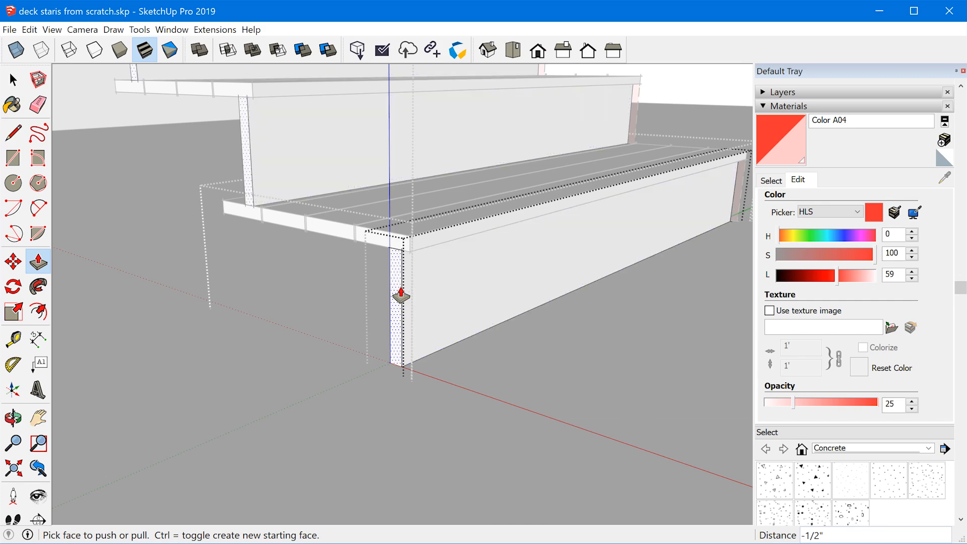
pyautogui.scroll(-5, 395, 299)
pyautogui.moveTo(356, 388); pyautogui.dragTo(666, 386, button='middle')
pyautogui.press('space')
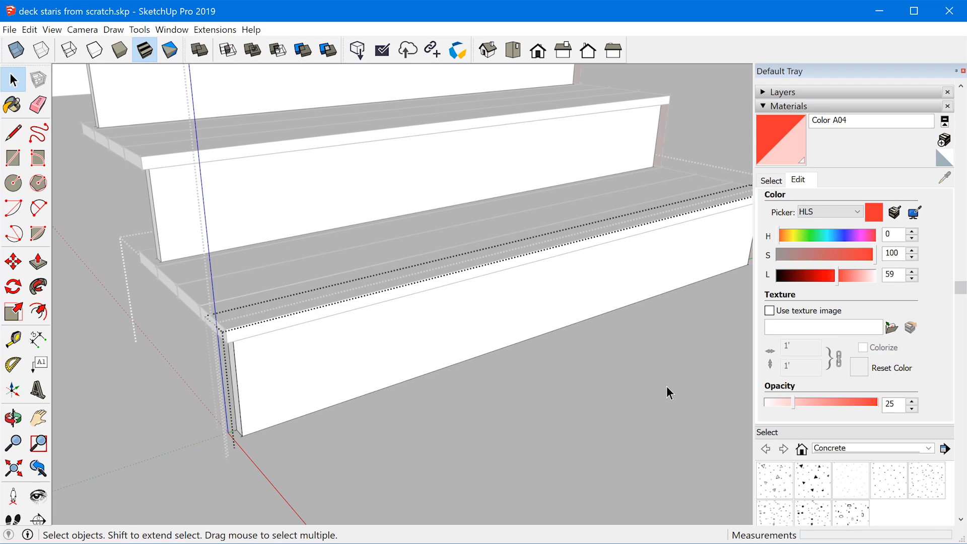
# Step: Examine the riser insets from below and the side, and how the top step meets the deck
pyautogui.moveTo(370, 307); pyautogui.dragTo(458, 212, button='middle')
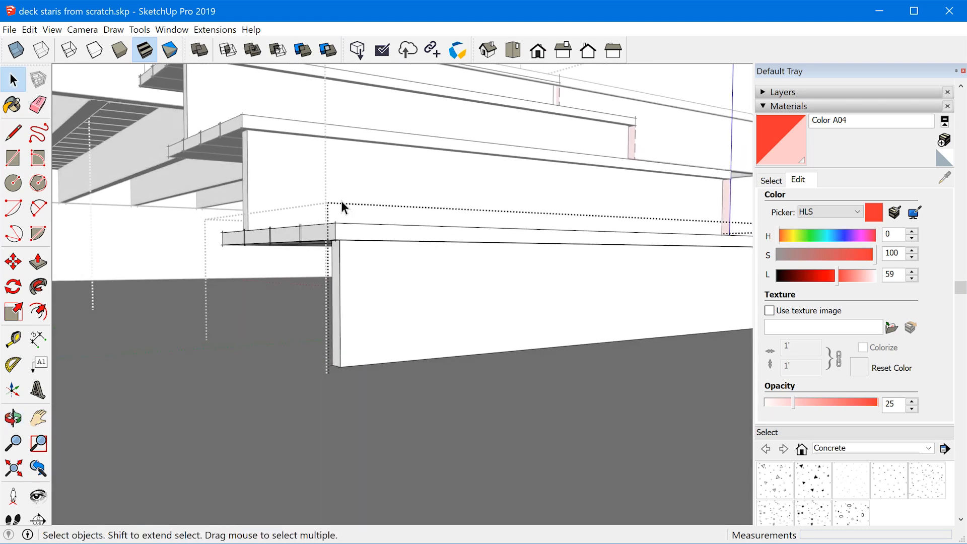
pyautogui.scroll(3, 255, 143)
pyautogui.moveTo(320, 201); pyautogui.dragTo(291, 319, button='middle')
pyautogui.scroll(2, 302, 302)
pyautogui.scroll(-3, 394, 275)
pyautogui.moveTo(541, 237); pyautogui.dragTo(403, 262, button='middle')
pyautogui.moveTo(594, 295); pyautogui.dragTo(503, 284, button='middle')
pyautogui.keyDown('shift'); pyautogui.moveTo(504, 284); pyautogui.dragTo(365, 292, button='middle'); pyautogui.keyUp('shift')
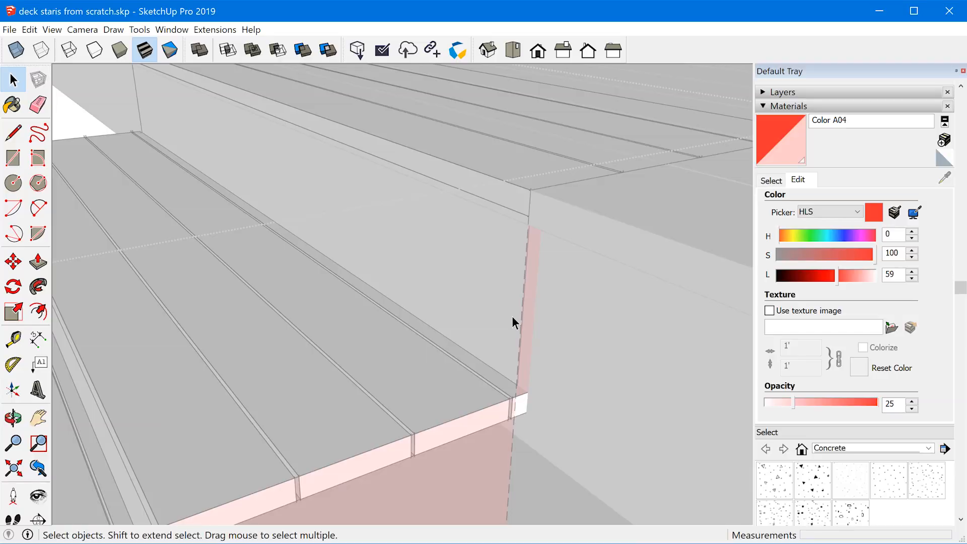
pyautogui.moveTo(512, 322)
pyautogui.mouseDown(button='middle')
pyautogui.moveTo(512, 162)
pyautogui.moveTo(523, 225)
pyautogui.moveTo(448, 203)
pyautogui.moveTo(527, 229)
pyautogui.mouseUp(button='middle')
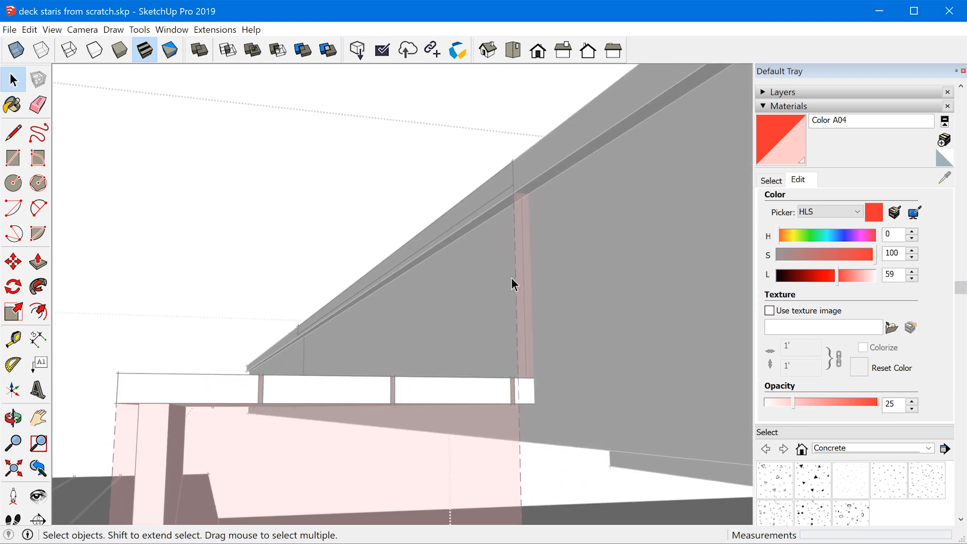
pyautogui.moveTo(522, 308); pyautogui.dragTo(542, 245, button='middle')
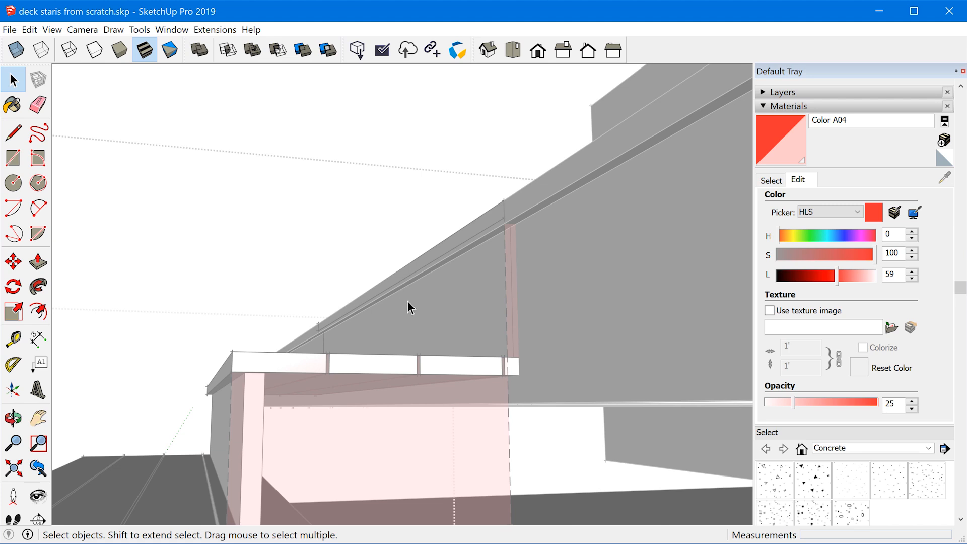
pyautogui.scroll(-4, 440, 343)
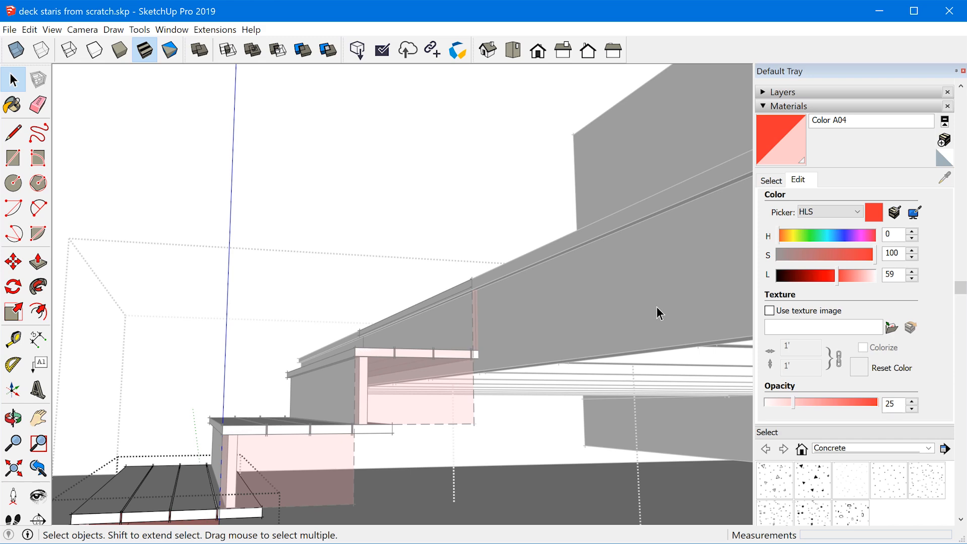
pyautogui.keyDown('shift'); pyautogui.moveTo(467, 332); pyautogui.dragTo(580, 218, button='middle'); pyautogui.keyUp('shift')
pyautogui.scroll(1, 257, 436)
pyautogui.scroll(-1, 264, 426)
# Step: Delete the topmost step component, the one that overlaps the deck surface
pyautogui.click(616, 421)
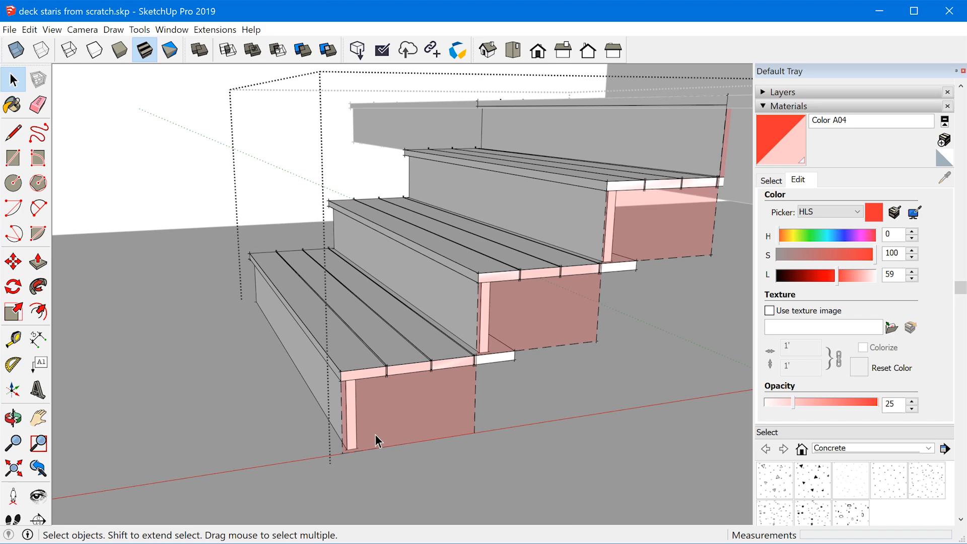
pyautogui.scroll(-3, 315, 430)
pyautogui.click(356, 391)
pyautogui.moveTo(358, 394); pyautogui.dragTo(413, 401, button='middle')
pyautogui.click(600, 232)
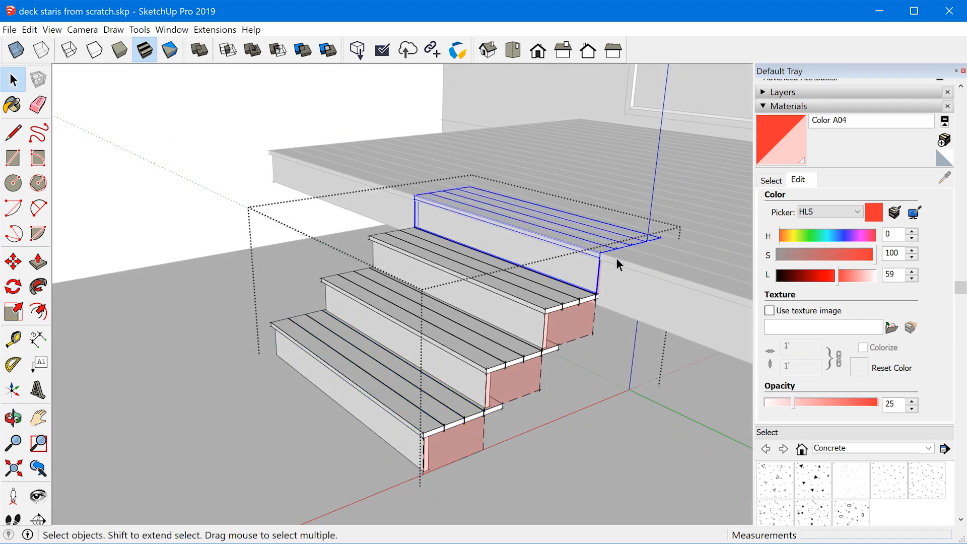
pyautogui.press('Delete')
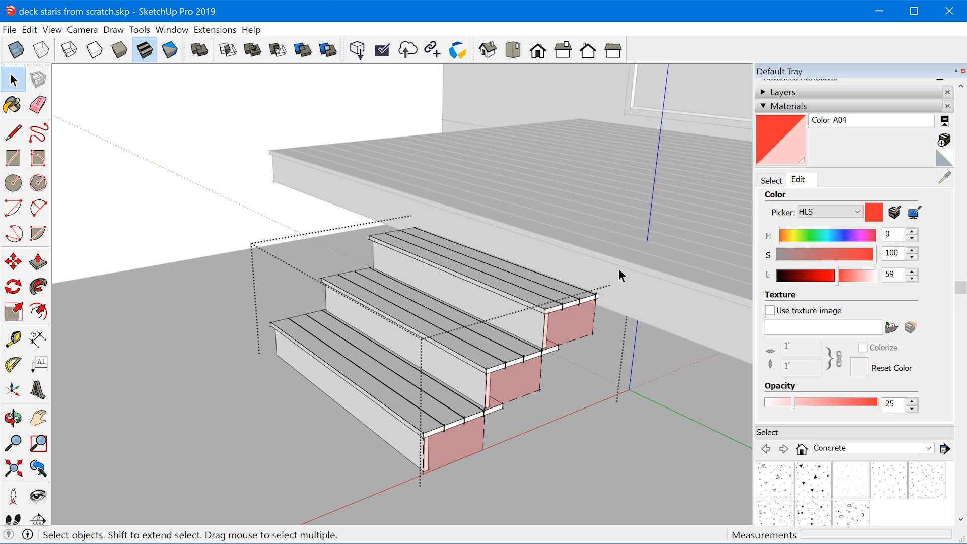
# Step: Show the Outliner and highlight each step component inside the stair group to identify it in the model
pyautogui.scroll(4, 557, 322)
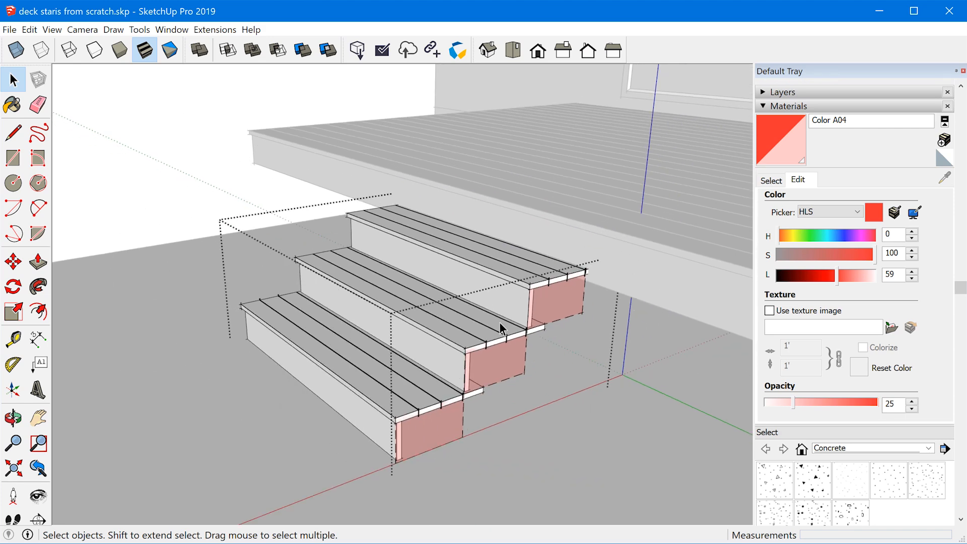
pyautogui.click(765, 109)
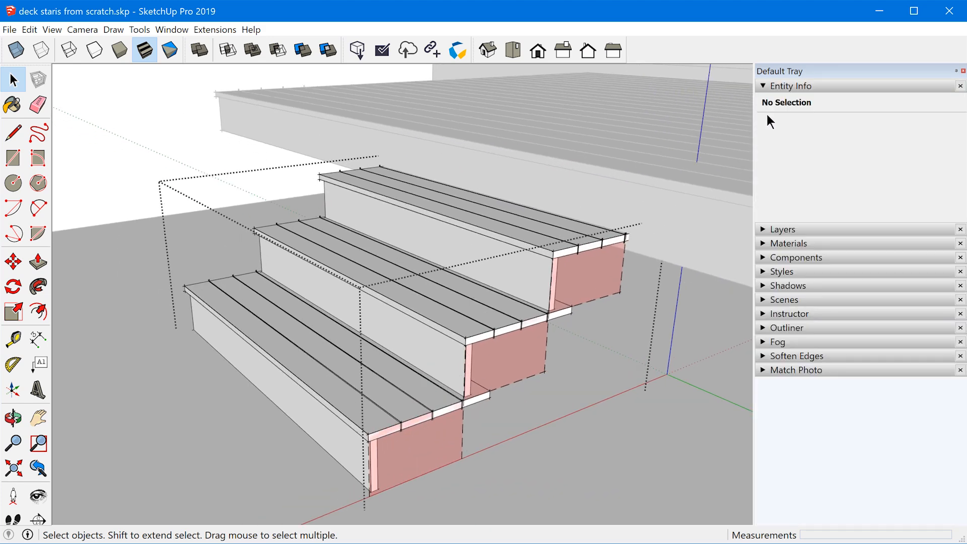
pyautogui.click(779, 329)
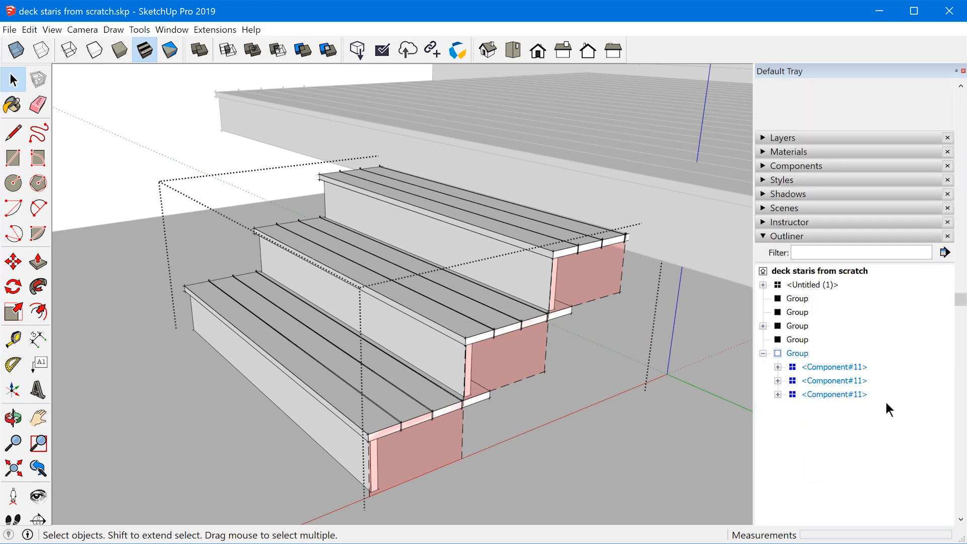
pyautogui.click(796, 366)
pyautogui.click(805, 381)
pyautogui.click(804, 394)
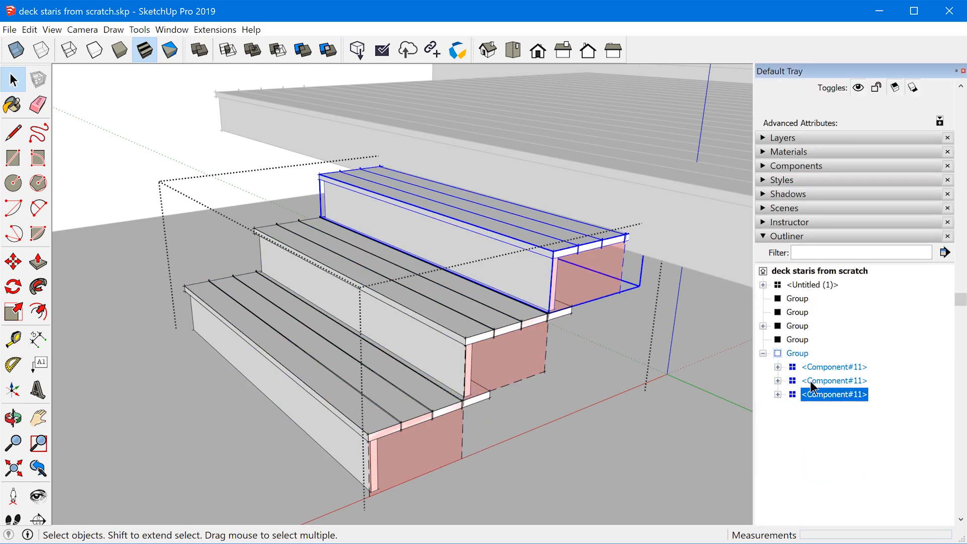
pyautogui.click(806, 381)
pyautogui.click(798, 366)
# Step: Expand the lowest step's component in the Outliner and highlight each of its nested groups one by one
pyautogui.click(777, 367)
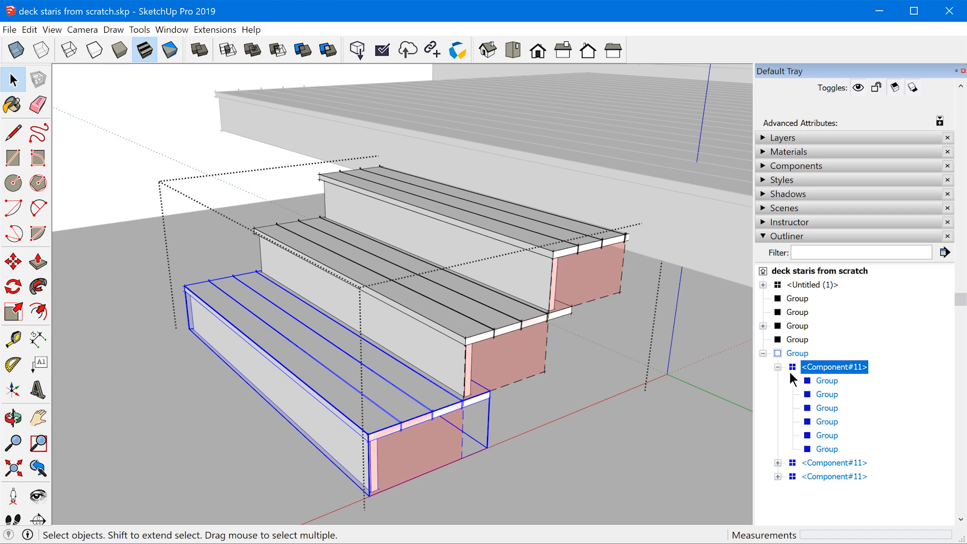
pyautogui.click(820, 381)
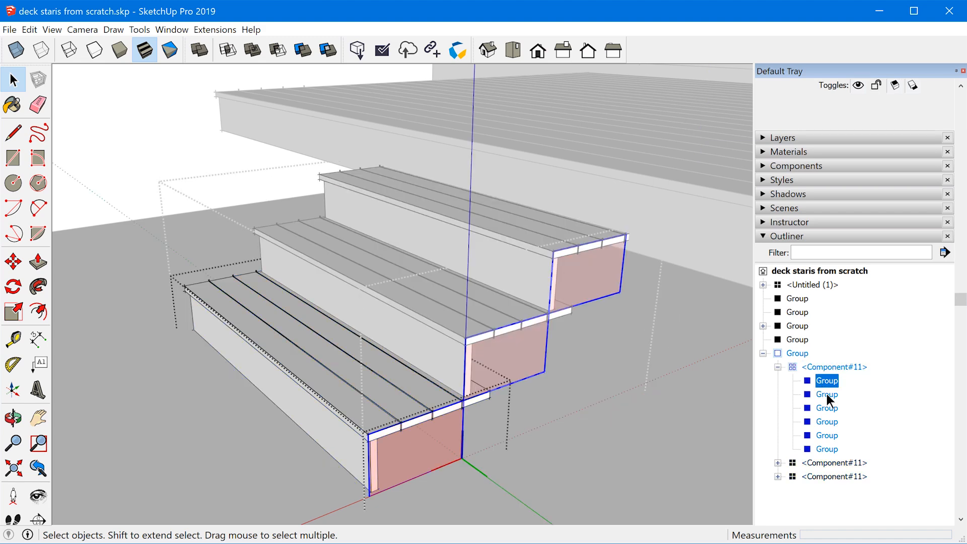
pyautogui.click(827, 394)
pyautogui.click(827, 381)
pyautogui.click(827, 395)
pyautogui.click(836, 408)
pyautogui.click(834, 422)
pyautogui.click(833, 435)
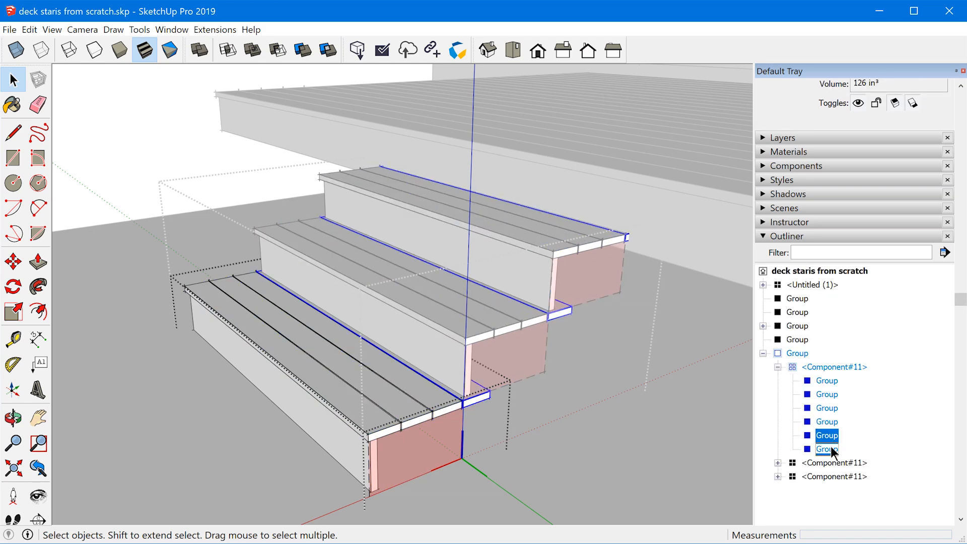
pyautogui.click(830, 447)
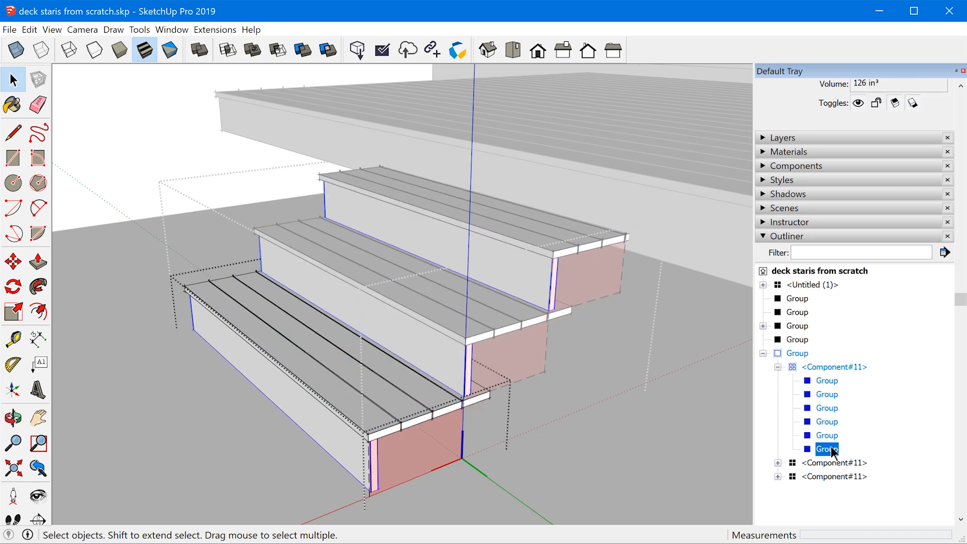
# Step: Collapse the lowest step's component in the Outliner and compare the step components by selecting them in turn
pyautogui.click(791, 367)
pyautogui.click(777, 366)
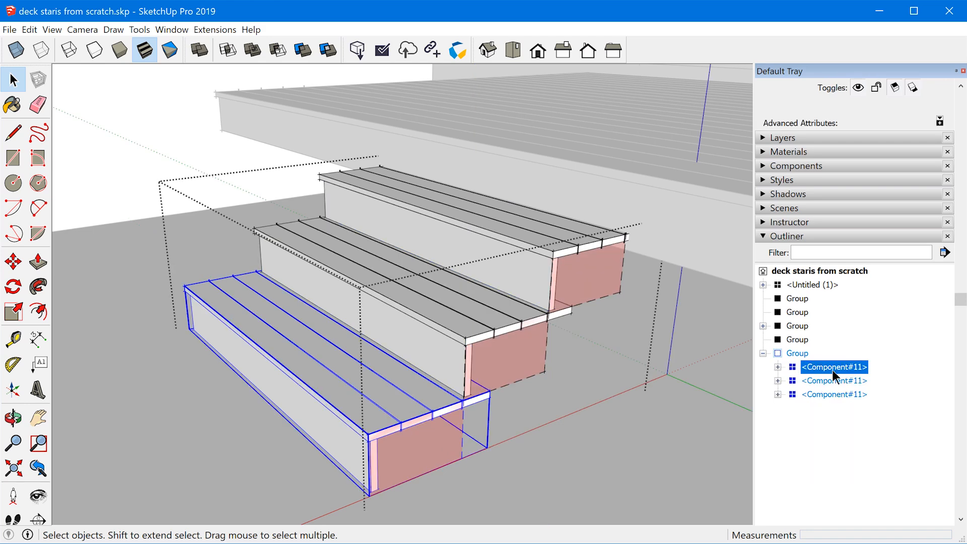
pyautogui.click(832, 381)
pyautogui.click(836, 394)
pyautogui.click(835, 367)
pyautogui.click(835, 395)
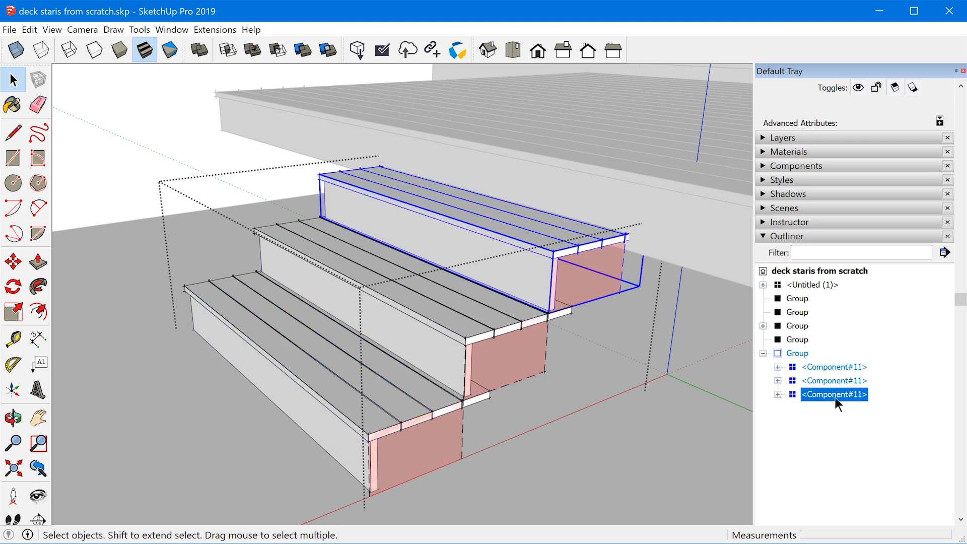
# Step: Open the lowest step component for editing and select its rearmost tread board under the next riser
pyautogui.scroll(6, 417, 410)
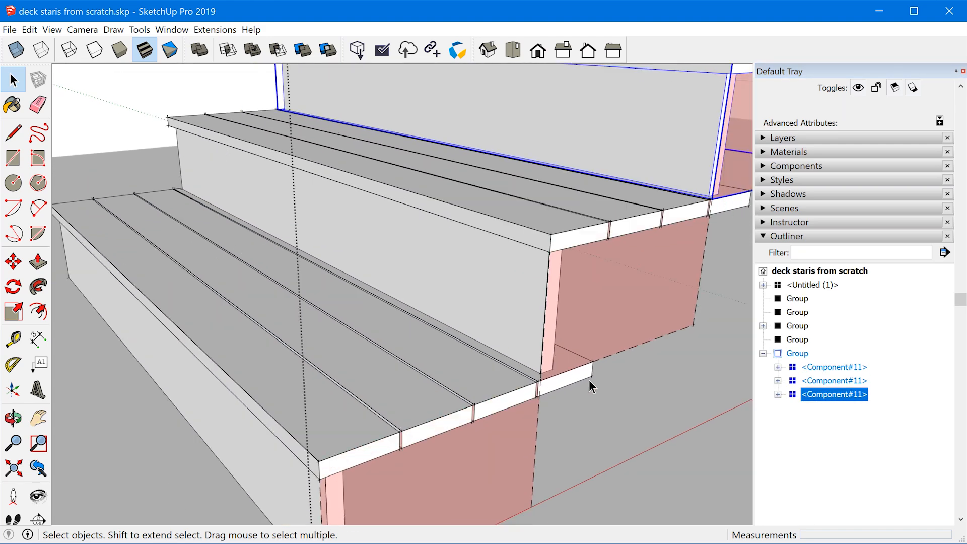
pyautogui.doubleClick(439, 371)
pyautogui.click(439, 371)
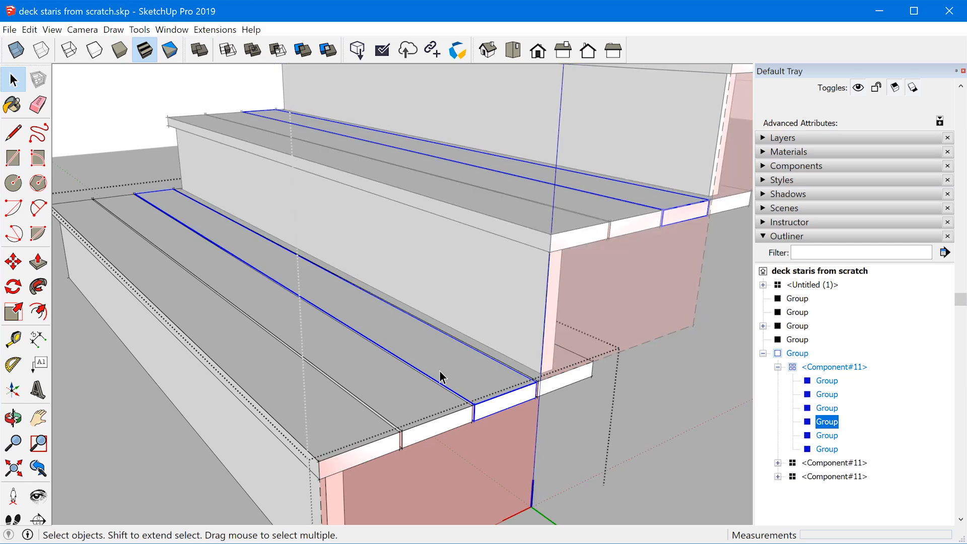
pyautogui.click(576, 377)
pyautogui.moveTo(494, 383); pyautogui.dragTo(282, 358, button='middle')
pyautogui.scroll(2, 282, 358)
pyautogui.scroll(-2, 518, 389)
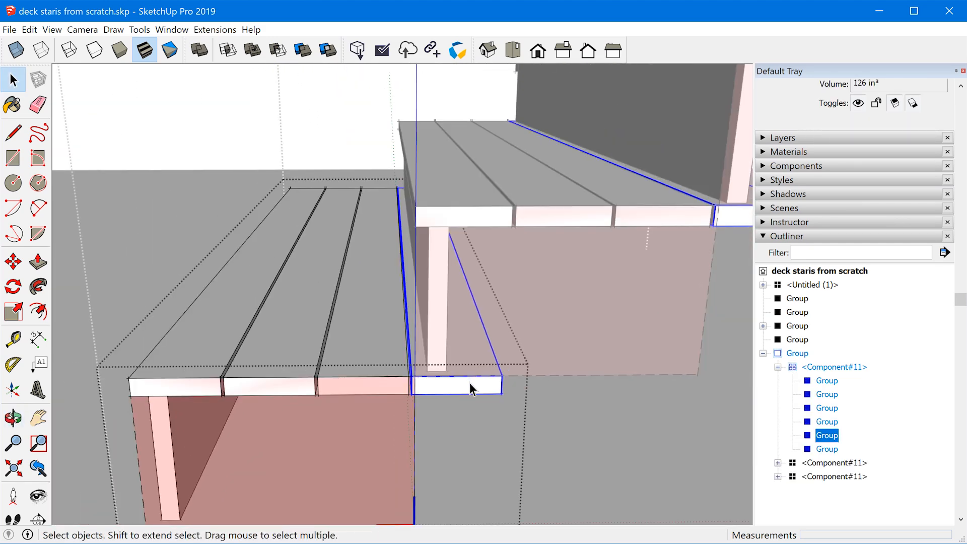
# Step: Push the rearmost tread board's back face in to line up with the back of the riser standing on it
pyautogui.doubleClick(471, 388)
pyautogui.moveTo(470, 388)
pyautogui.mouseDown(button='middle')
pyautogui.moveTo(294, 324)
pyautogui.moveTo(486, 397)
pyautogui.mouseUp(button='middle')
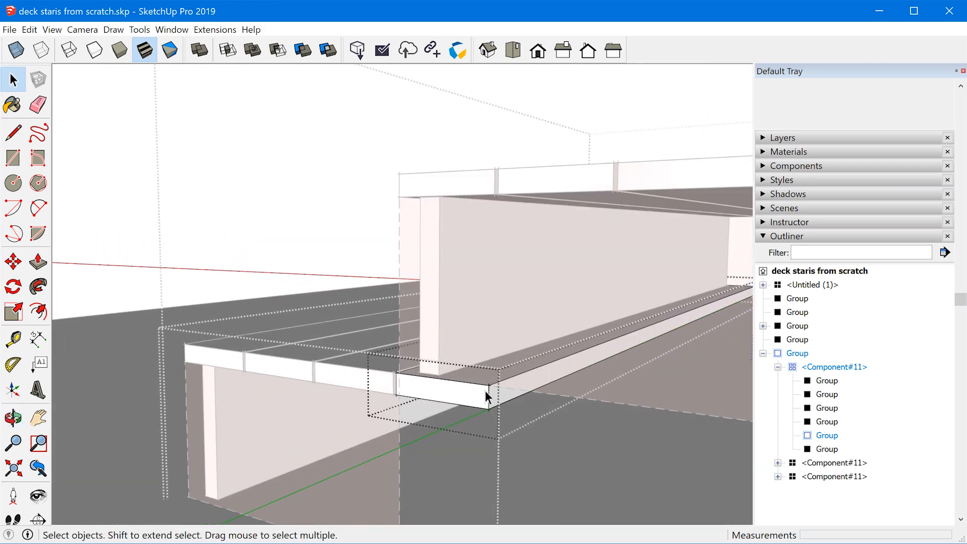
pyautogui.scroll(1, 486, 398)
pyautogui.press('p')
pyautogui.moveTo(500, 396); pyautogui.dragTo(437, 285)
pyautogui.moveTo(435, 195); pyautogui.dragTo(422, 156, button='middle')
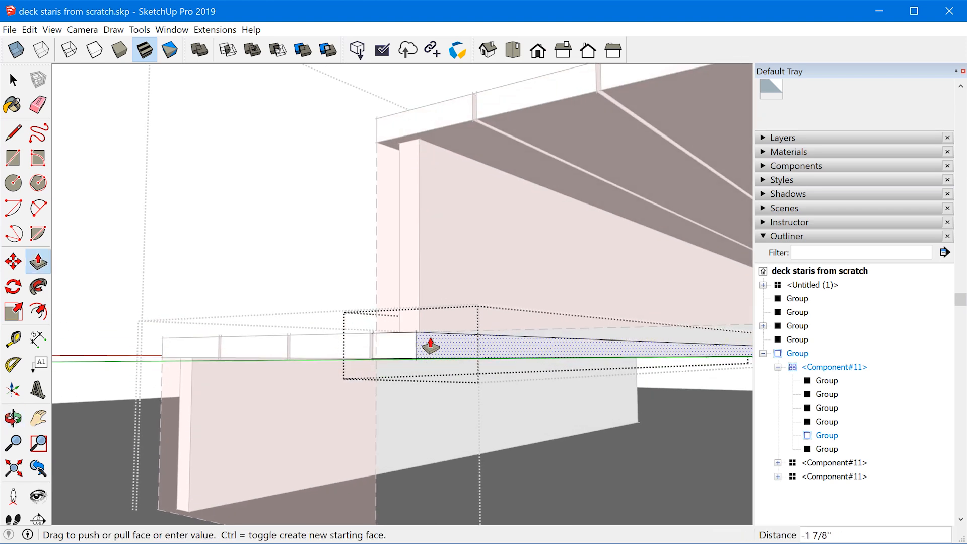
pyautogui.moveTo(433, 345); pyautogui.dragTo(389, 390, button='middle')
pyautogui.click(352, 262)
pyautogui.press('space')
pyautogui.click(561, 402)
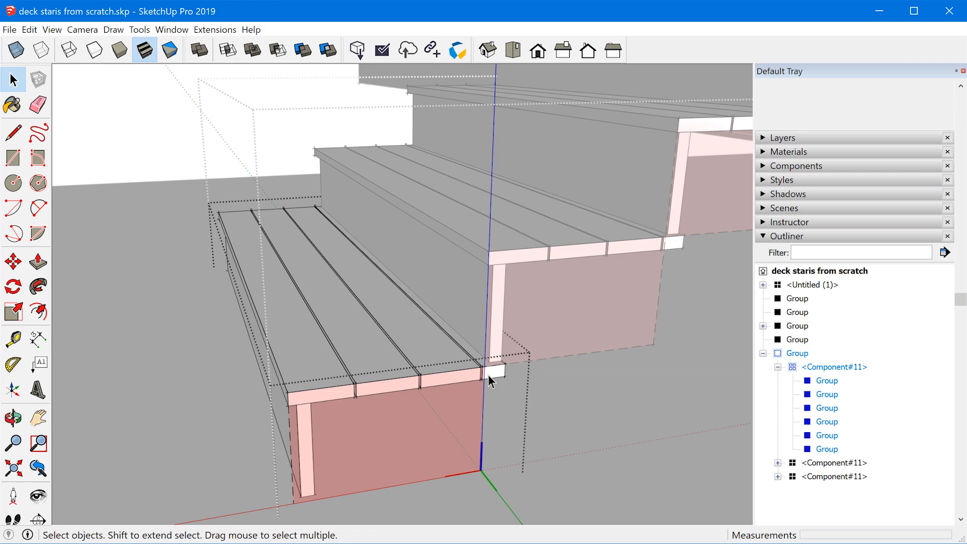
# Step: Select all four tread boards of the lowest step, from the front board to the narrow rear one
pyautogui.scroll(3, 482, 377)
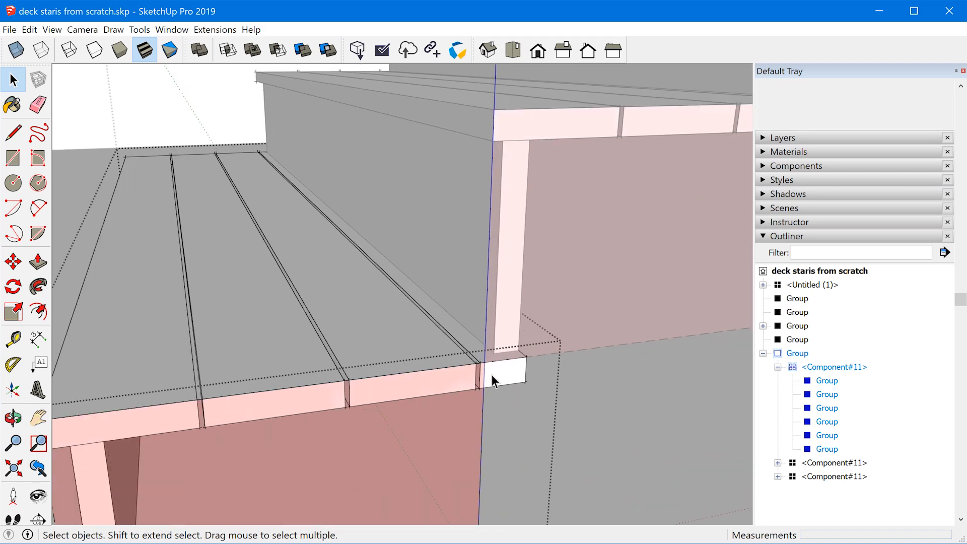
pyautogui.moveTo(478, 349); pyautogui.dragTo(287, 265, button='middle')
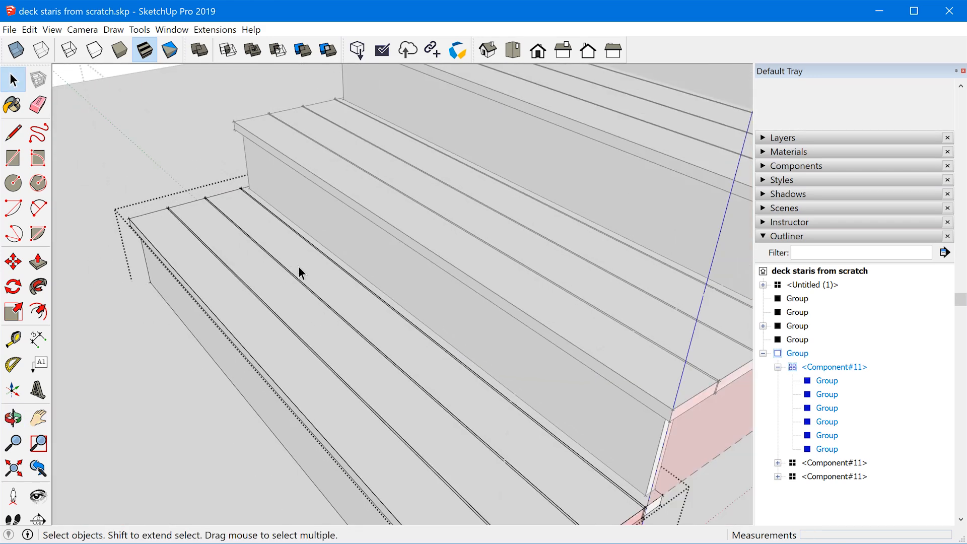
pyautogui.moveTo(418, 338); pyautogui.dragTo(443, 325, button='middle')
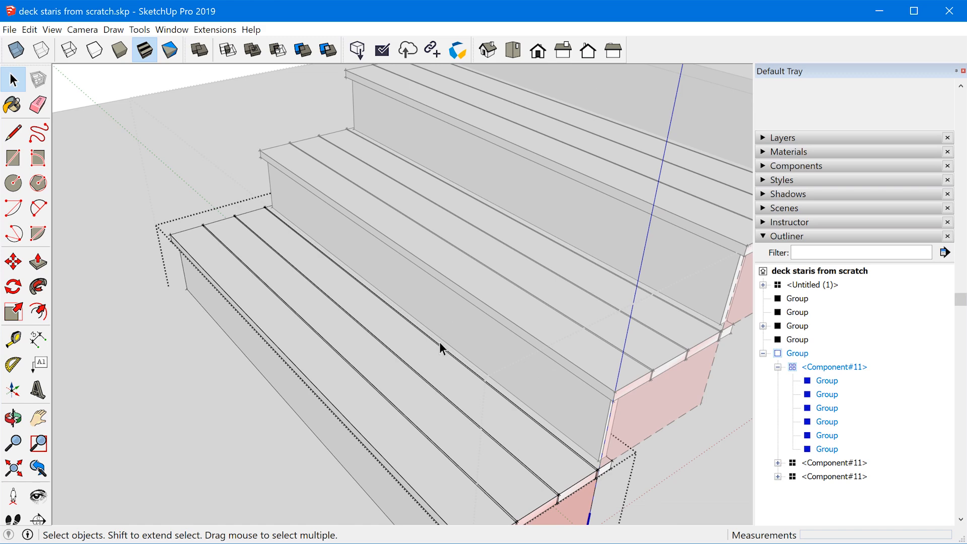
pyautogui.scroll(-2, 396, 376)
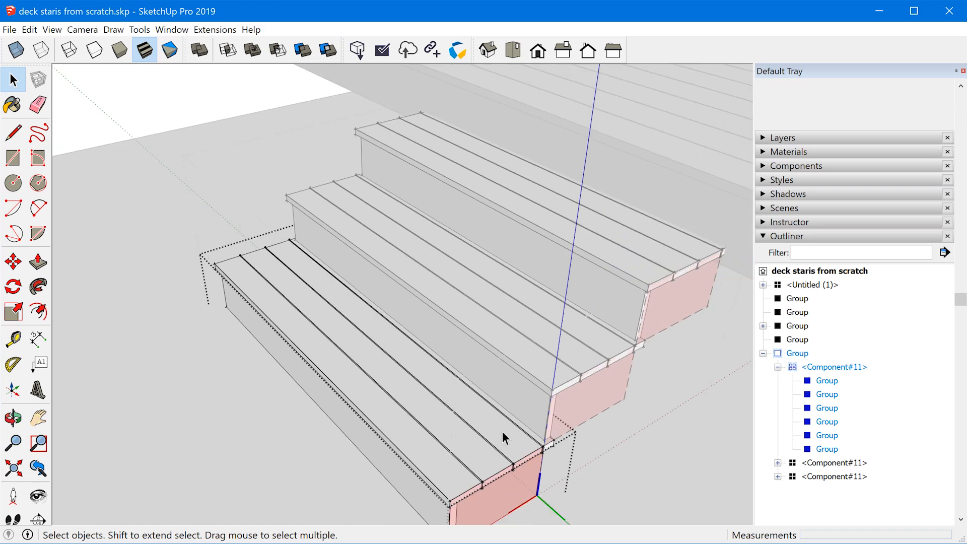
pyautogui.moveTo(503, 431); pyautogui.dragTo(417, 328, button='middle')
pyautogui.scroll(3, 402, 384)
pyautogui.scroll(3, 316, 327)
pyautogui.keyDown('shift'); pyautogui.click(365, 319); pyautogui.keyUp('shift')
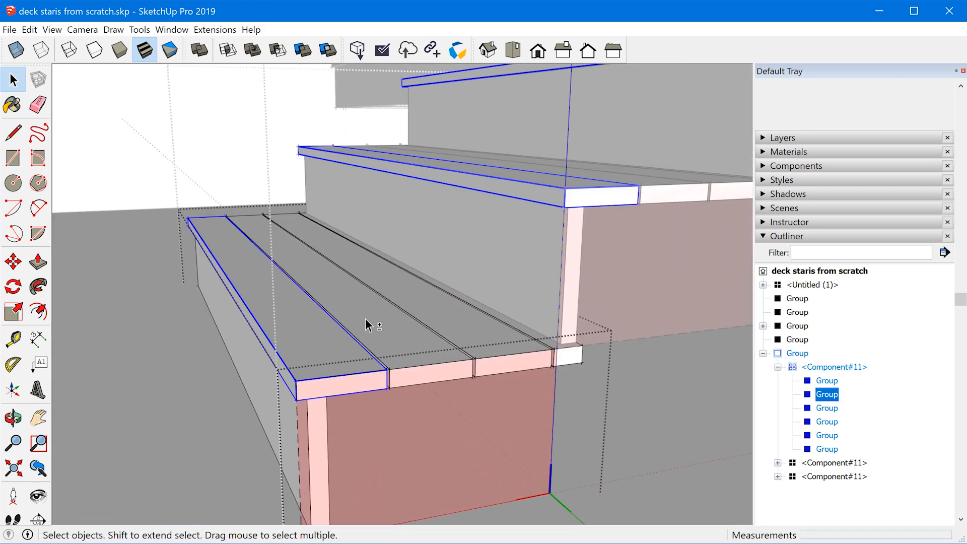
pyautogui.keyDown('shift'); pyautogui.click(383, 319); pyautogui.keyUp('shift')
pyautogui.keyDown('shift'); pyautogui.click(443, 319); pyautogui.keyUp('shift')
pyautogui.keyDown('shift'); pyautogui.click(521, 330); pyautogui.keyUp('shift')
pyautogui.scroll(3, 520, 330)
pyautogui.moveTo(495, 378); pyautogui.dragTo(460, 326, button='middle')
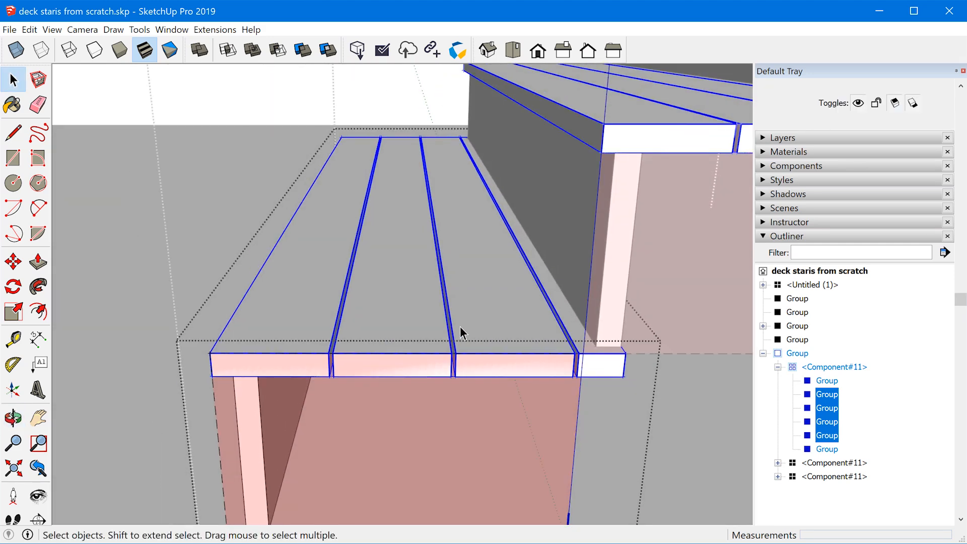
pyautogui.press('m')
pyautogui.click(458, 354)
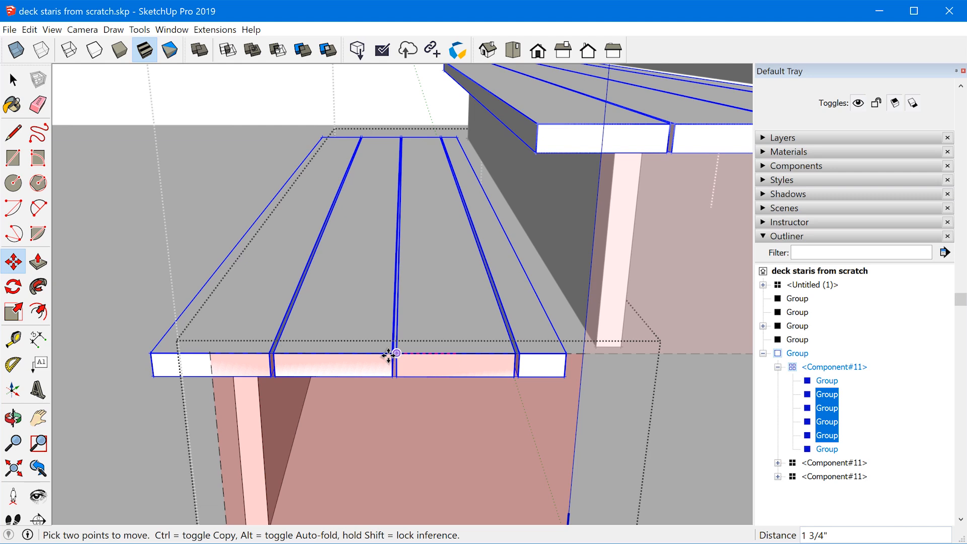
pyautogui.press('Escape')
pyautogui.scroll(4, 462, 364)
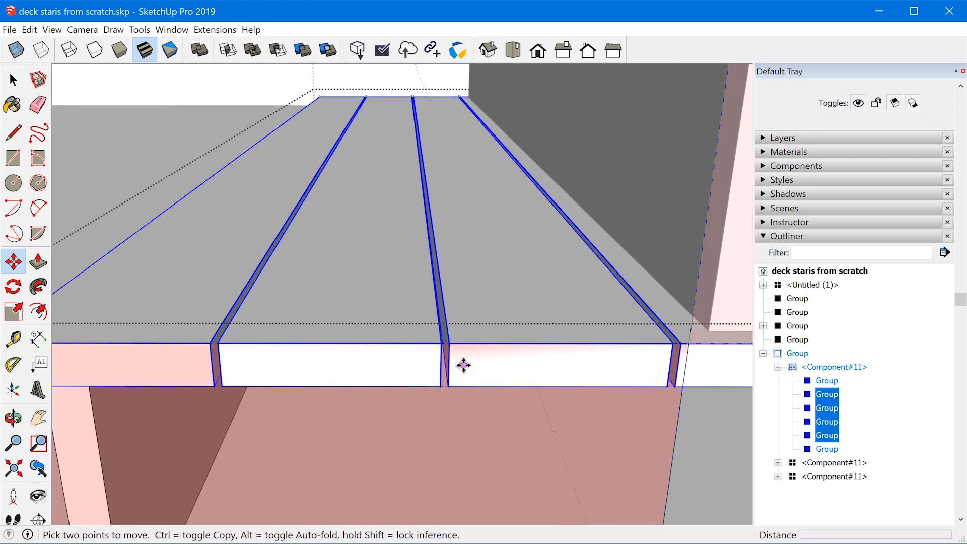
pyautogui.press('l')
pyautogui.click(440, 327)
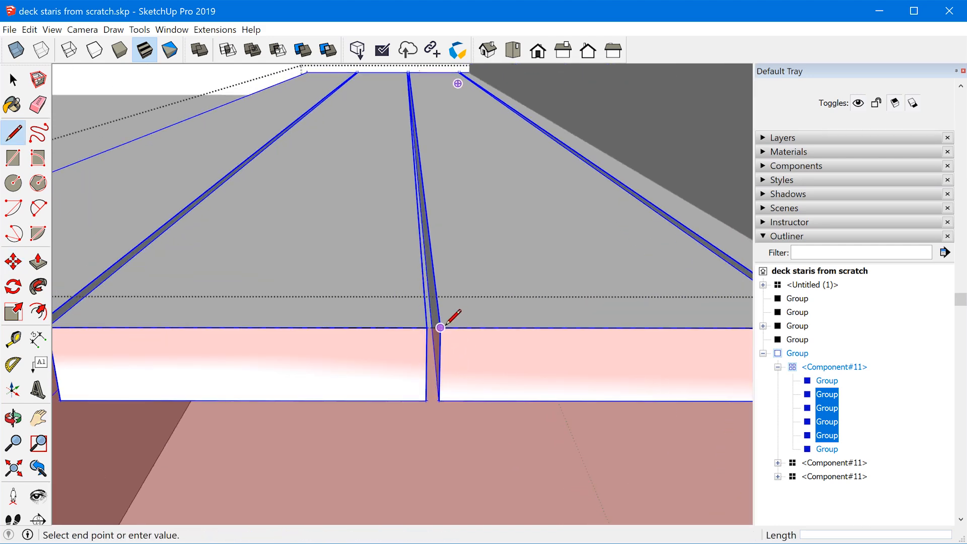
pyautogui.scroll(3, 427, 327)
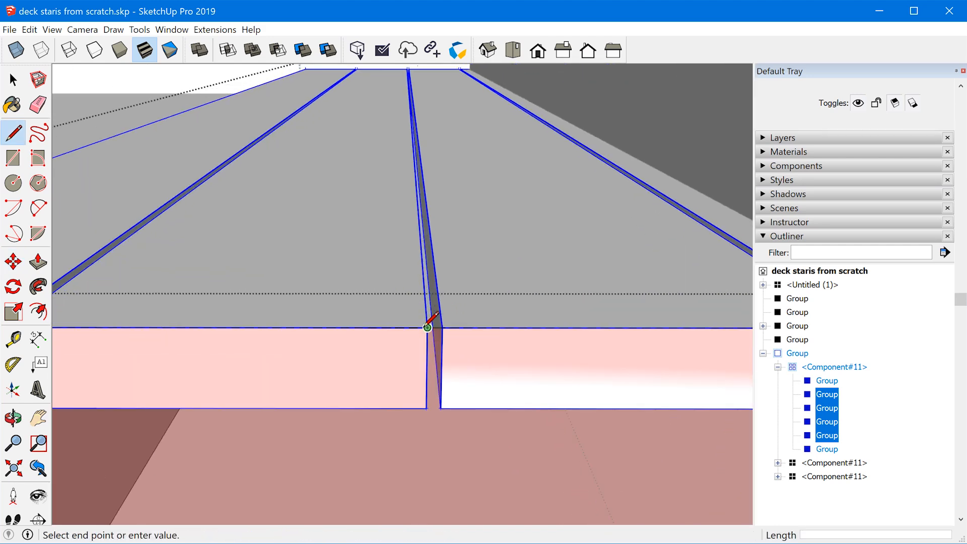
pyautogui.press('space')
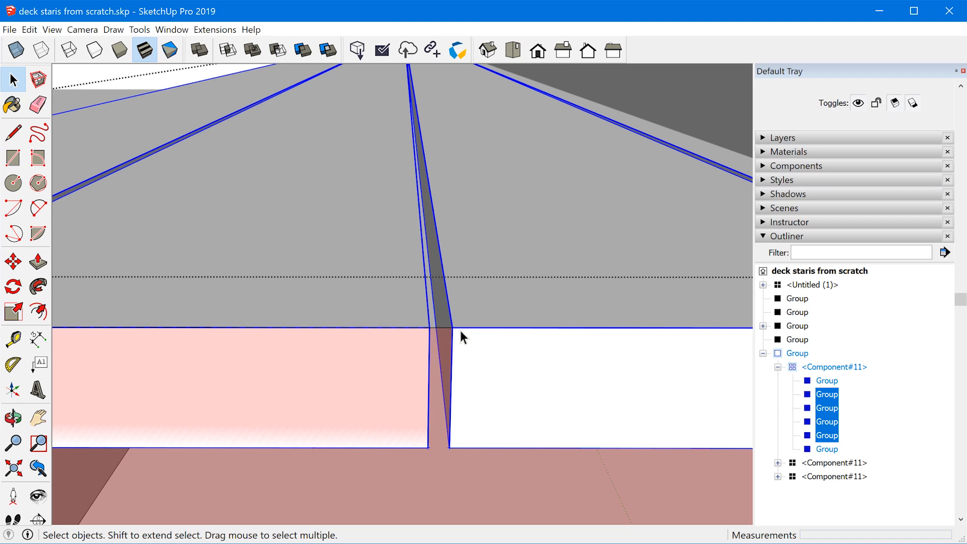
# Step: Move the four tread boards forward 1 11/16", from the middle of the central gap to the midpoint of the step's side
pyautogui.press('m')
pyautogui.scroll(2, 436, 330)
pyautogui.click(433, 322)
pyautogui.scroll(-6, 432, 322)
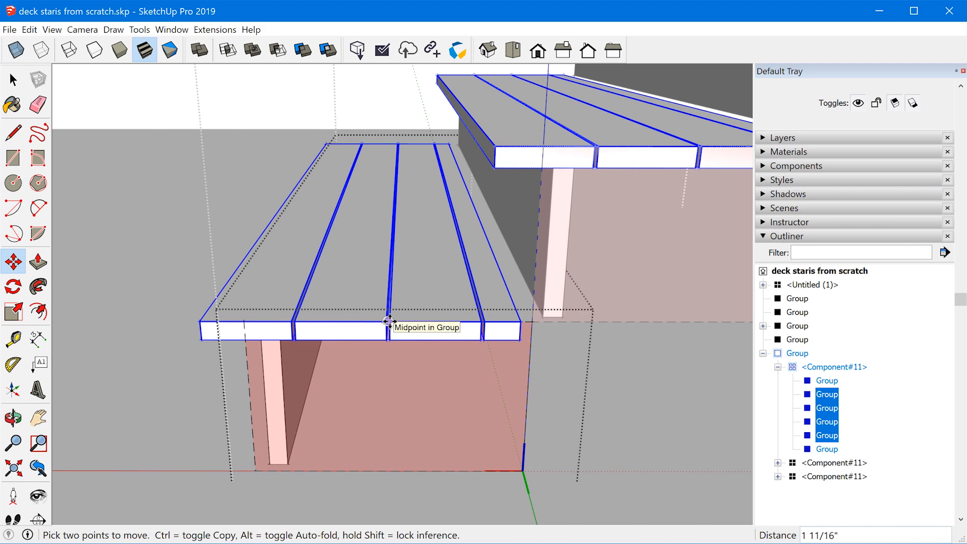
pyautogui.click(389, 321)
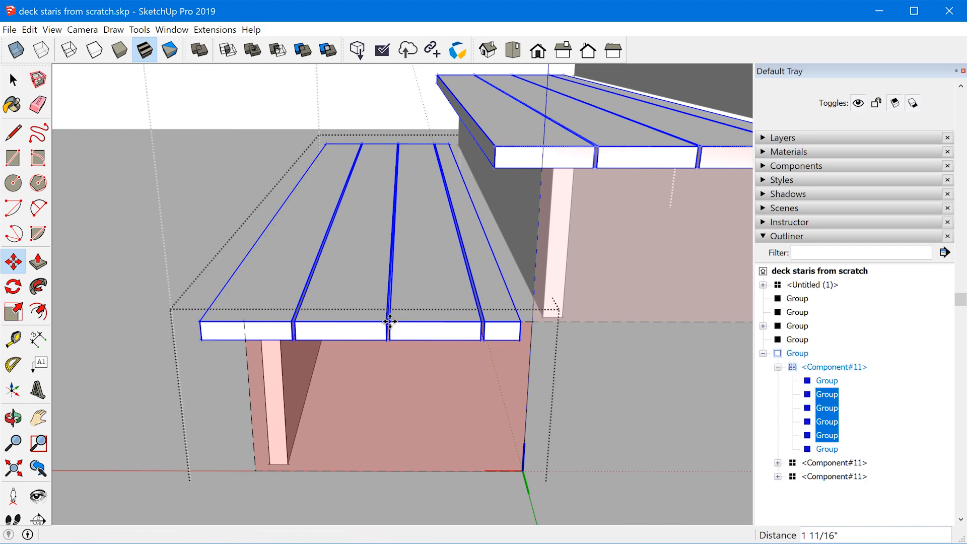
# Step: Push the front tread board's front face back until it is flush with the front edge of the step
pyautogui.press('space')
pyautogui.doubleClick(234, 286)
pyautogui.moveTo(234, 286); pyautogui.dragTo(286, 379, button='middle')
pyautogui.press('p')
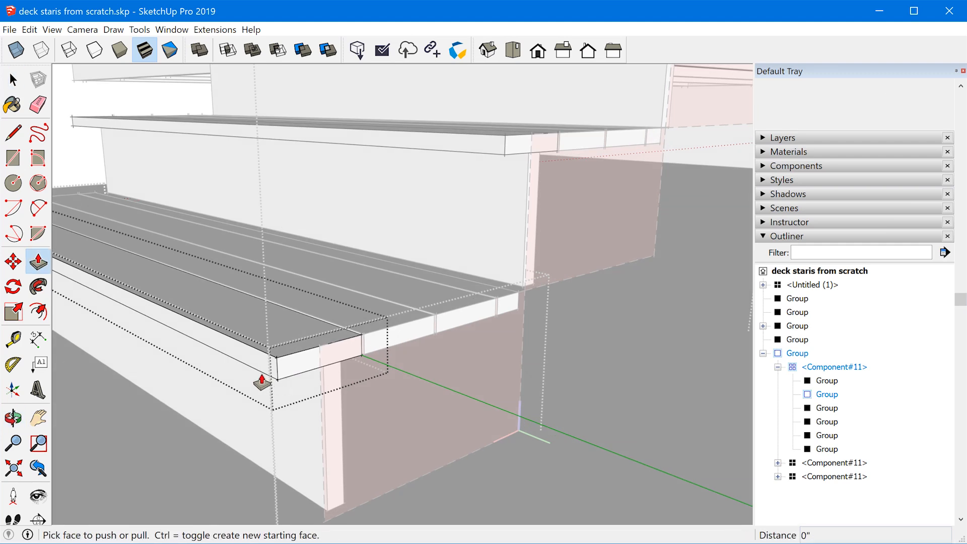
pyautogui.click(258, 369)
pyautogui.click(319, 389)
pyautogui.moveTo(486, 336); pyautogui.dragTo(391, 302, button='middle')
pyautogui.press('space')
# Step: Extend the rear tread board 1 11/16" backward to the back of the riser above, and close the step component
pyautogui.scroll(3, 388, 306)
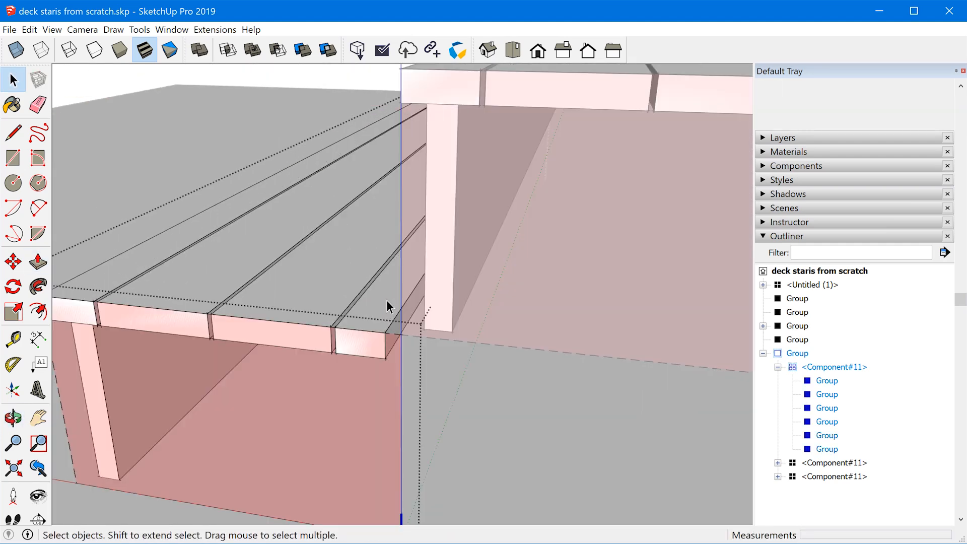
pyautogui.doubleClick(388, 306)
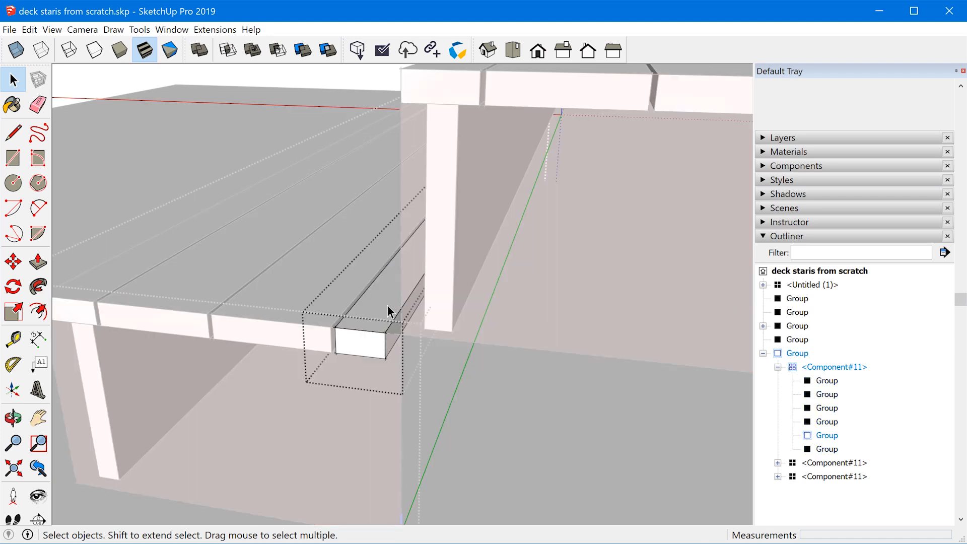
pyautogui.press('p')
pyautogui.click(393, 345)
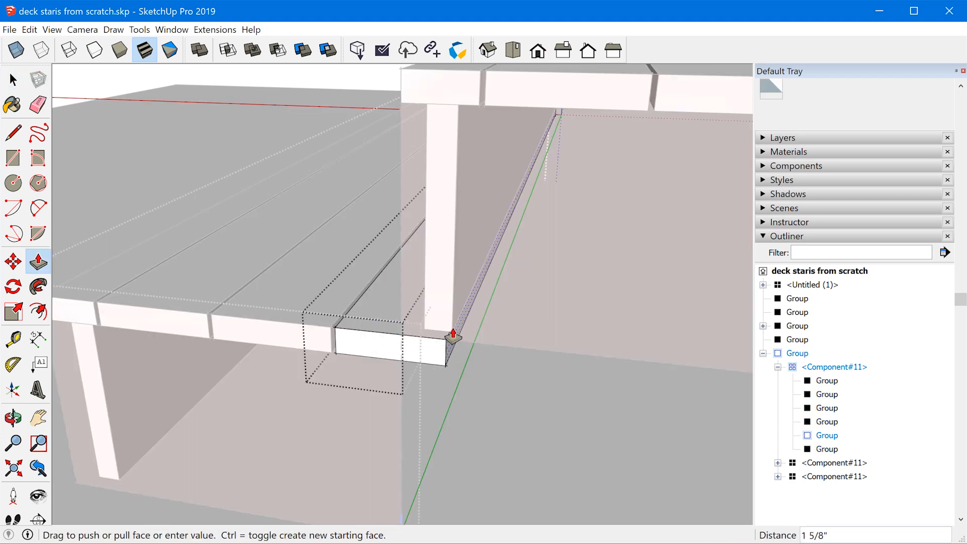
pyautogui.moveTo(458, 242); pyautogui.dragTo(367, 136, button='middle')
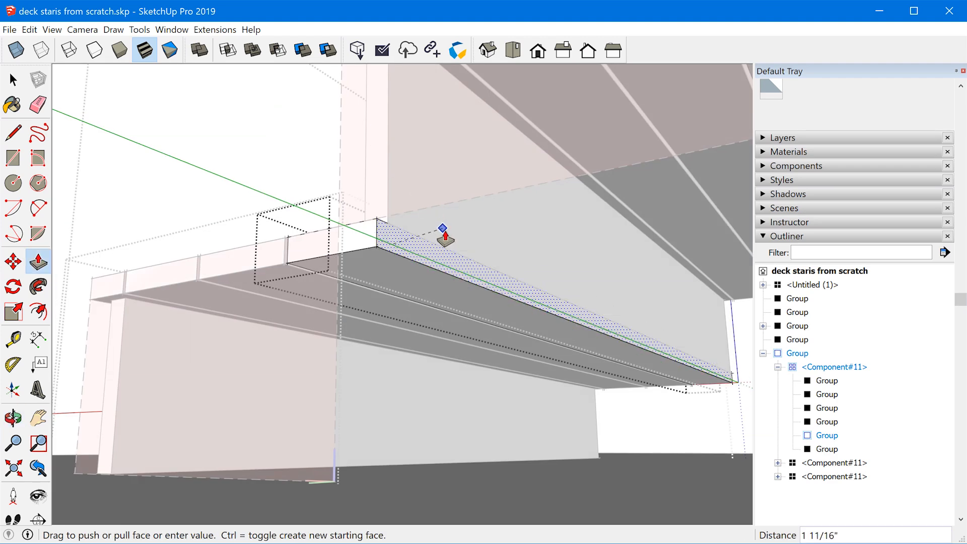
pyautogui.click(455, 224)
pyautogui.moveTo(389, 178); pyautogui.dragTo(718, 397, button='middle')
pyautogui.scroll(-3, 717, 397)
pyautogui.press('space')
pyautogui.click(357, 357)
pyautogui.scroll(-2, 358, 359)
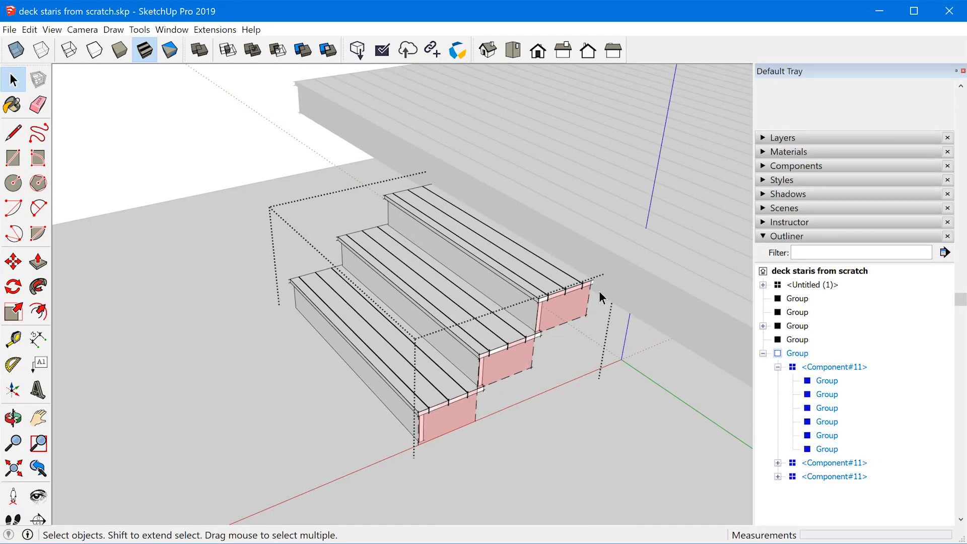
# Step: Draw an upright 11.25" by 1.5" rectangle on the deck's vertical face beside the top step
pyautogui.scroll(5, 599, 291)
pyautogui.keyDown('shift'); pyautogui.moveTo(535, 295); pyautogui.dragTo(524, 390, button='middle'); pyautogui.keyUp('shift')
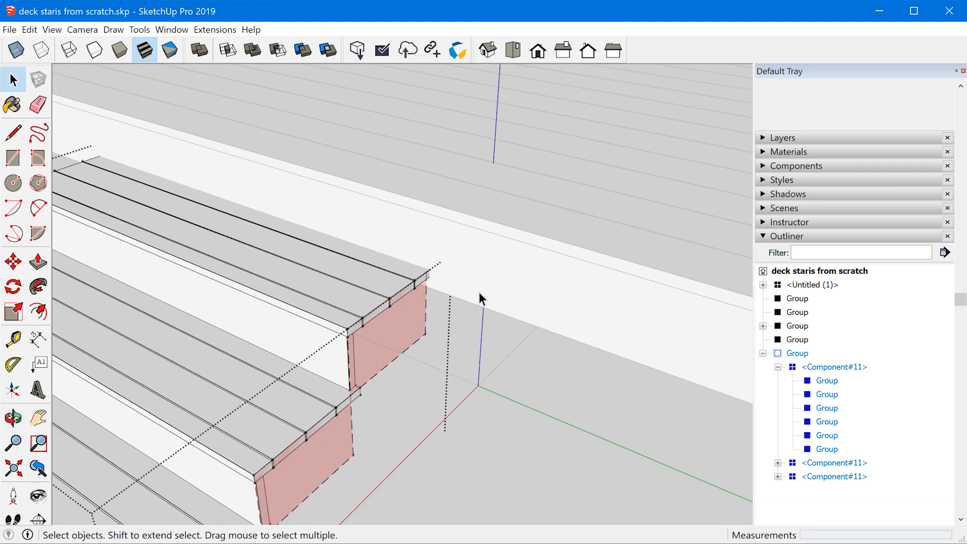
pyautogui.press('r')
pyautogui.moveTo(462, 280); pyautogui.dragTo(477, 163, button='middle')
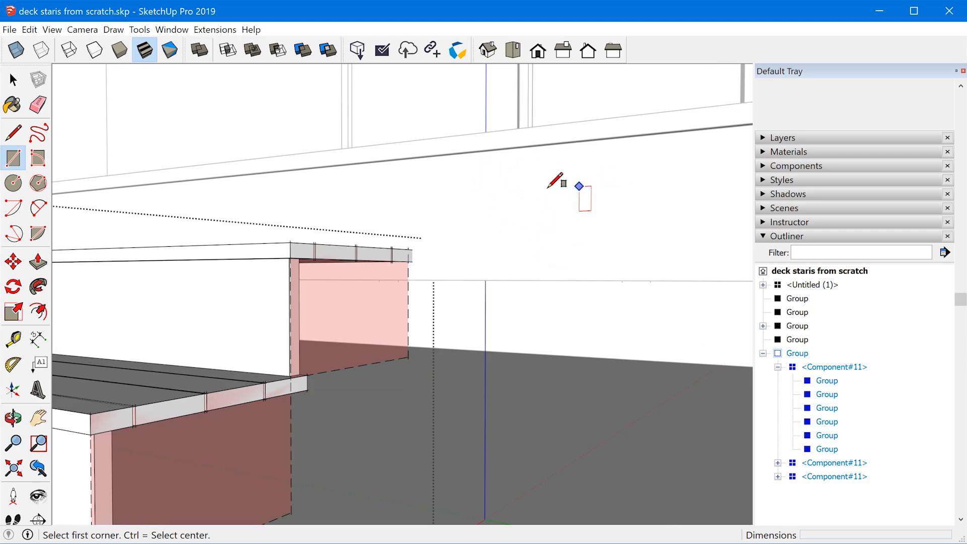
pyautogui.click(476, 160)
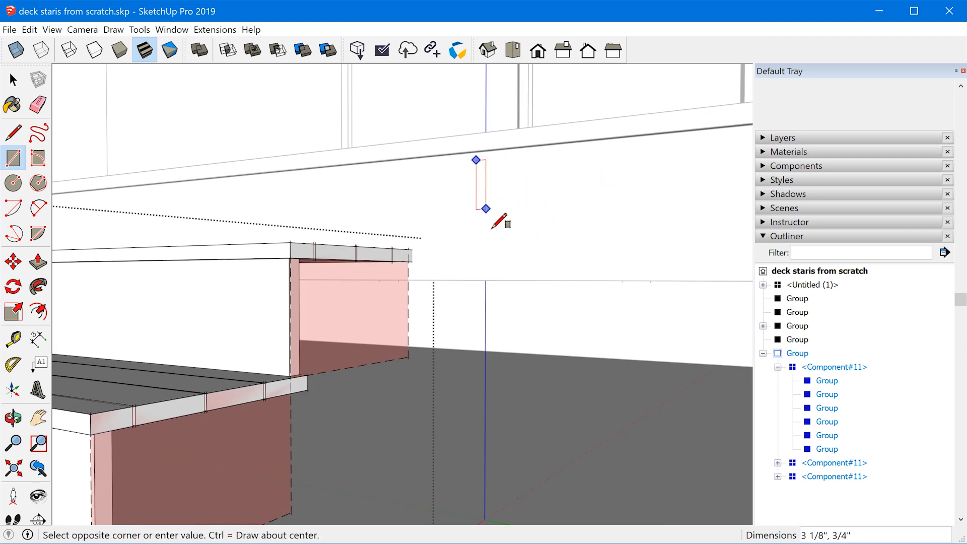
pyautogui.click(497, 274)
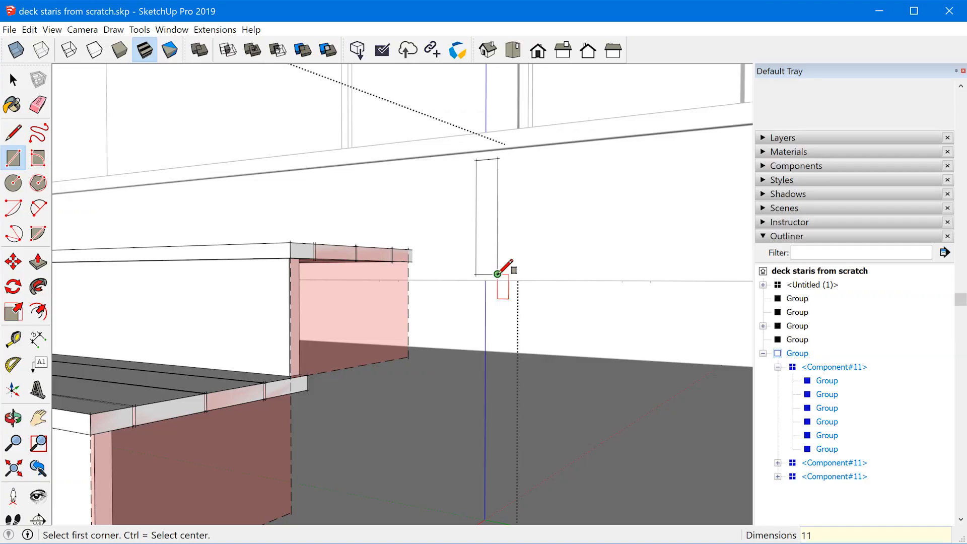
pyautogui.write('",1.5"')
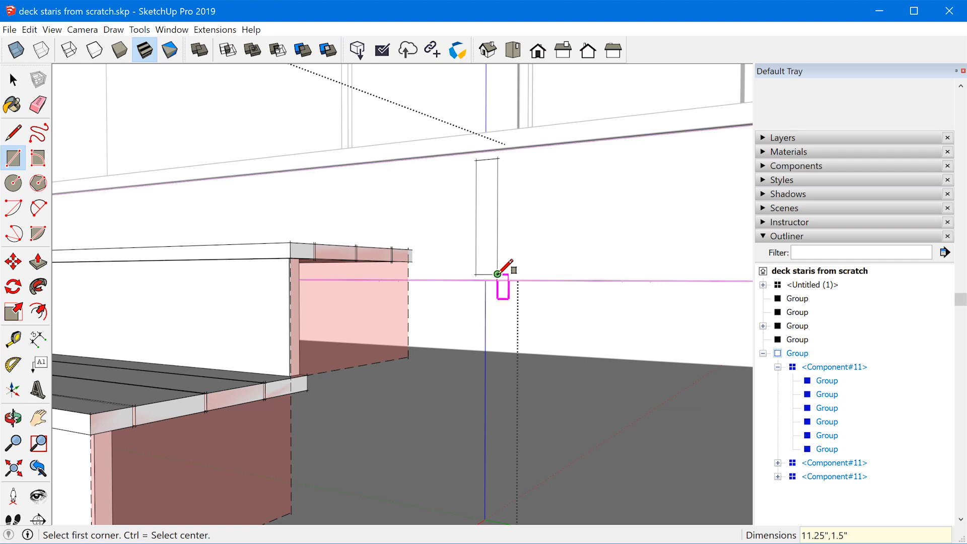
pyautogui.press('Return')
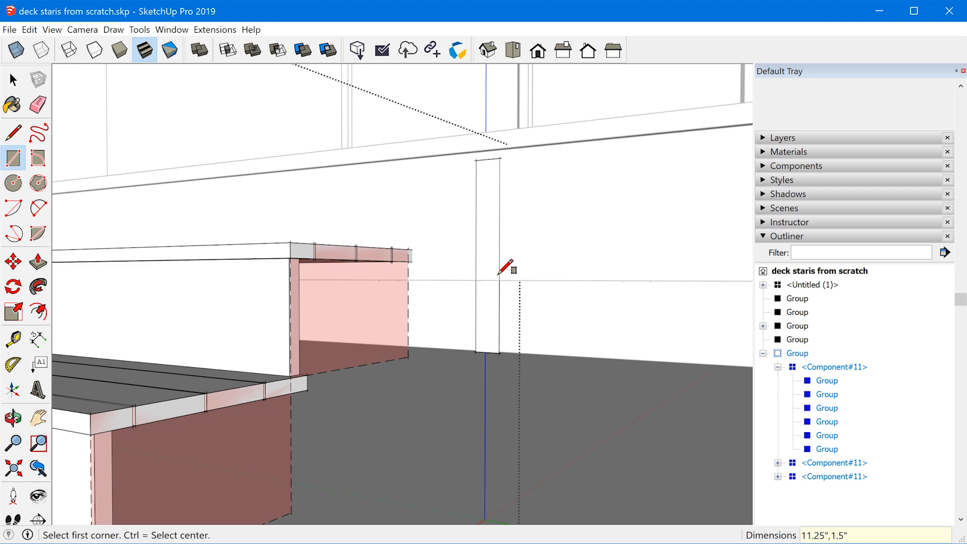
# Step: Extrude the rectangle 6' outward from the deck to form a long board alongside the stairs
pyautogui.press('p')
pyautogui.click(492, 281)
pyautogui.scroll(-4, 492, 280)
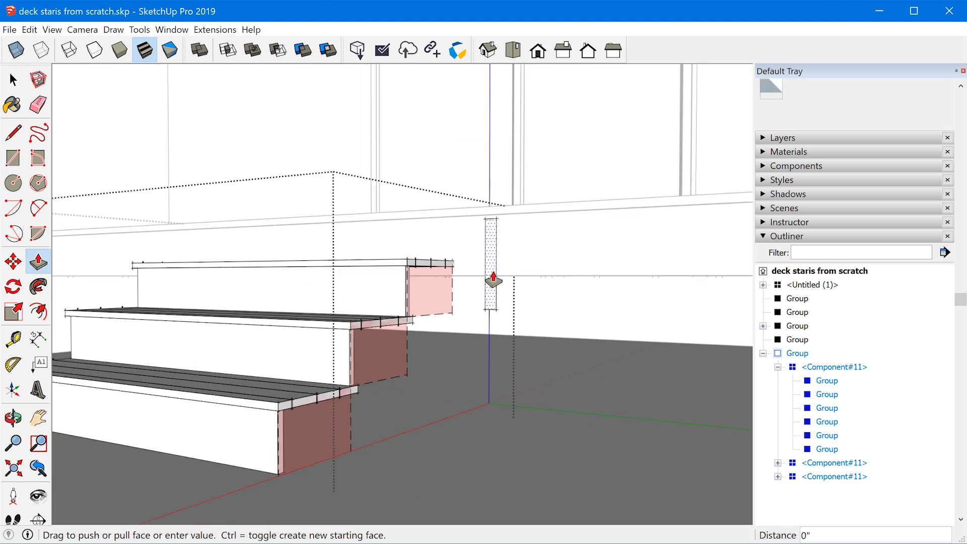
pyautogui.click(328, 307)
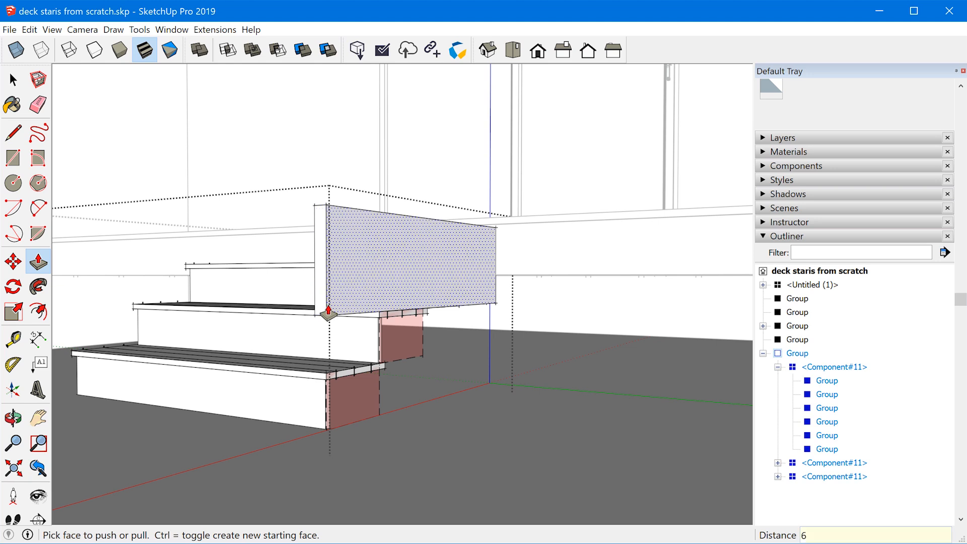
pyautogui.click(328, 312)
pyautogui.press('Return')
pyautogui.scroll(-4, 443, 312)
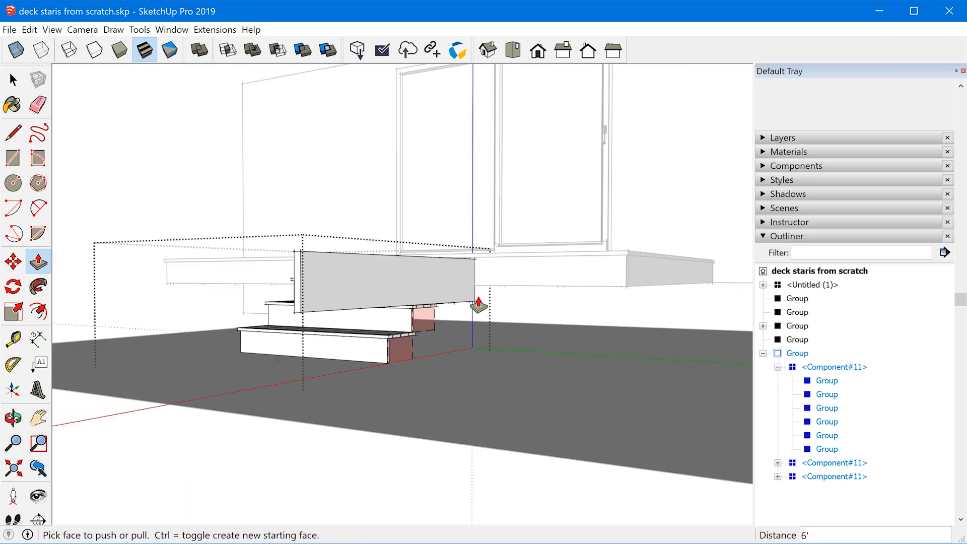
pyautogui.scroll(2, 364, 275)
pyautogui.moveTo(429, 295); pyautogui.dragTo(302, 327, button='middle')
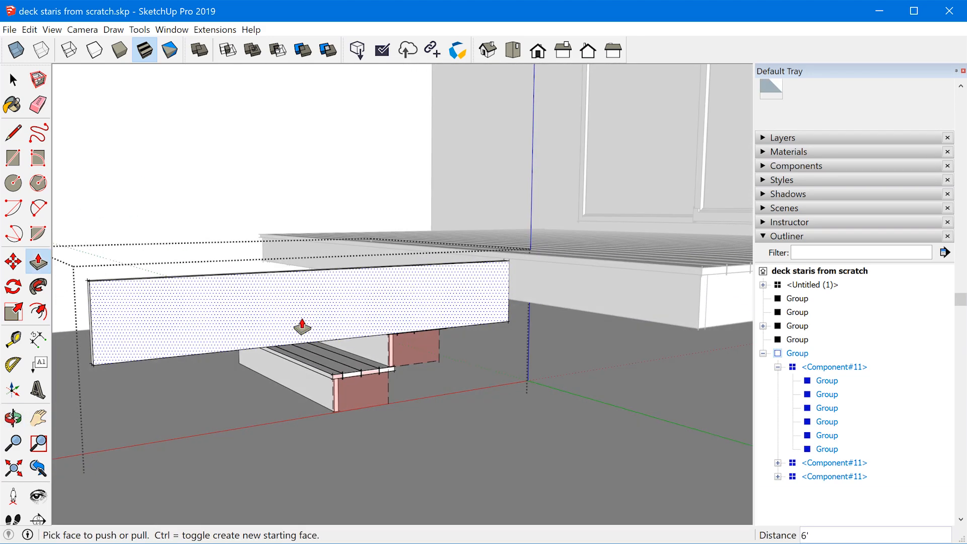
# Step: Confirm the board's 6' extrusion, and turn the whole board into a component
pyautogui.press('Return')
pyautogui.press('space')
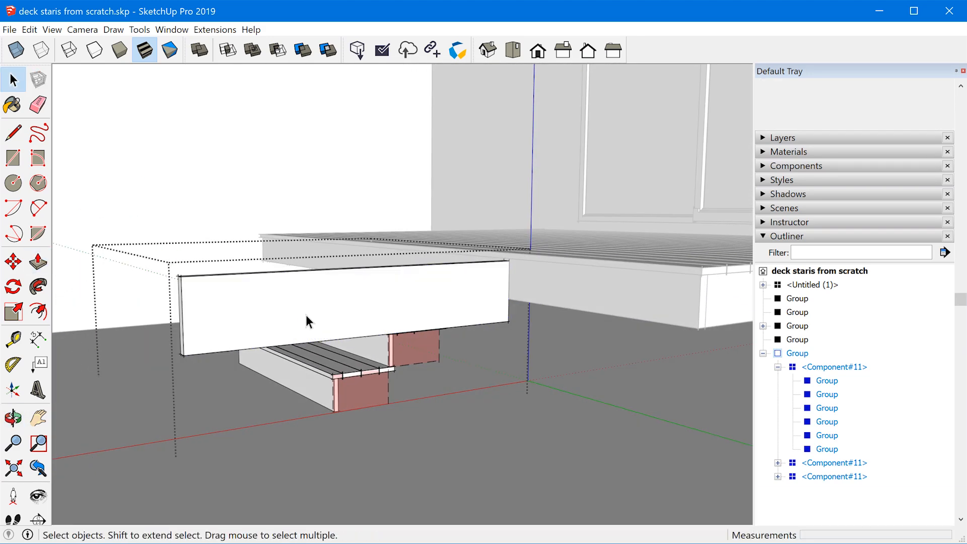
pyautogui.moveTo(306, 315); pyautogui.dragTo(352, 319, button='middle')
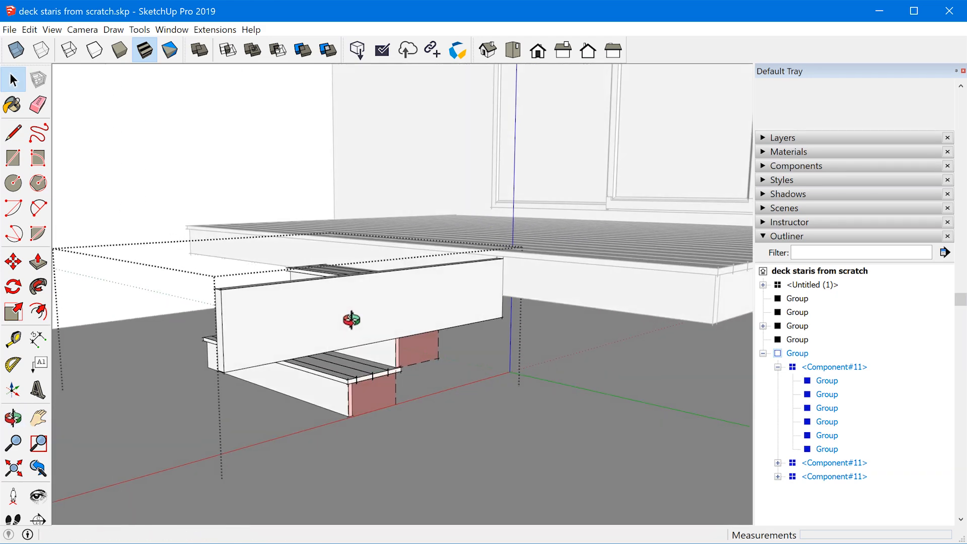
pyautogui.doubleClick(391, 305)
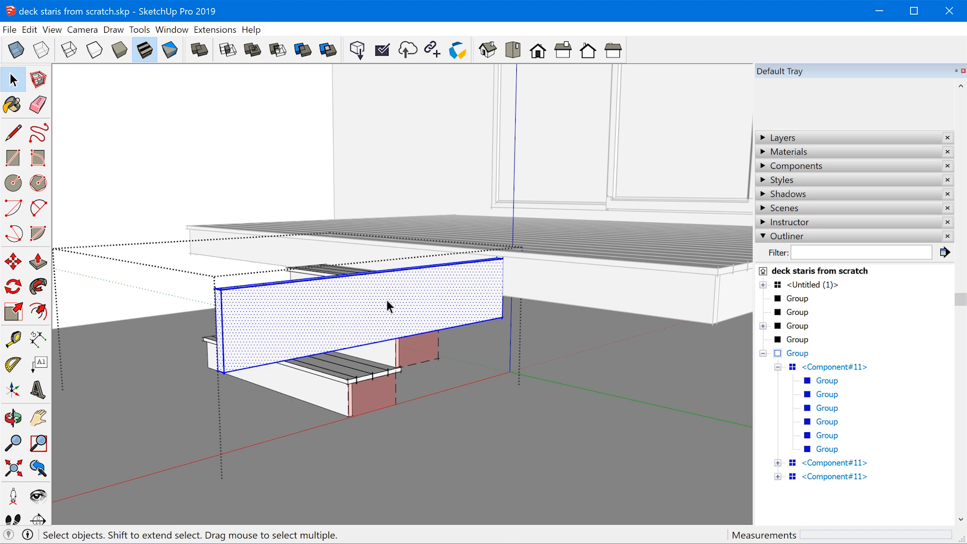
pyautogui.rightClick(387, 301)
pyautogui.click(436, 399)
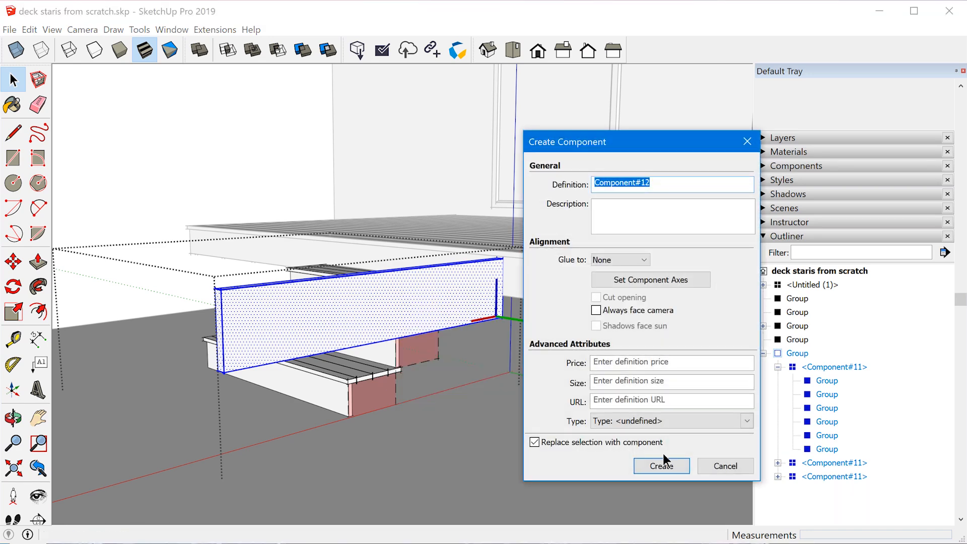
pyautogui.click(686, 466)
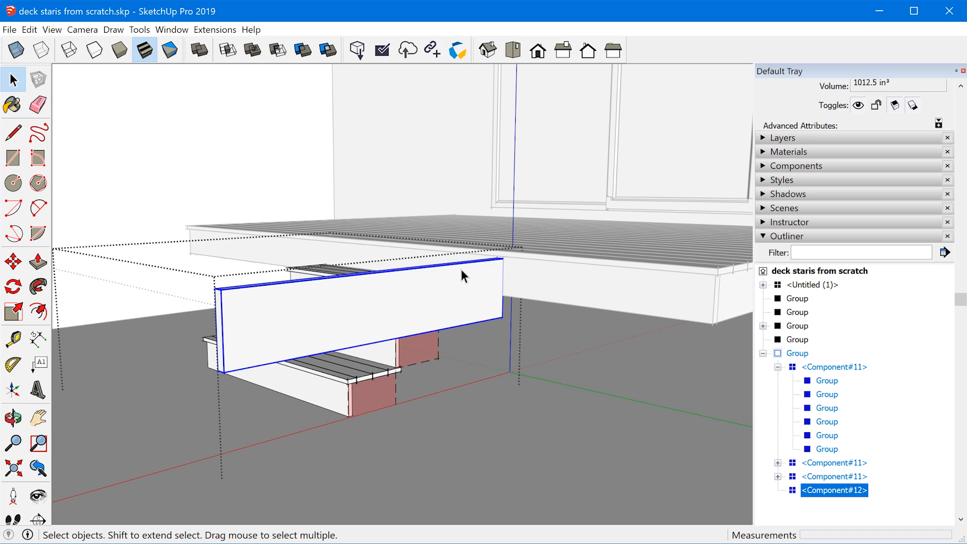
# Step: Move the board by its upper corner at the deck end to the rear underside of the top tread, against the steps' side
pyautogui.scroll(5, 511, 281)
pyautogui.press('m')
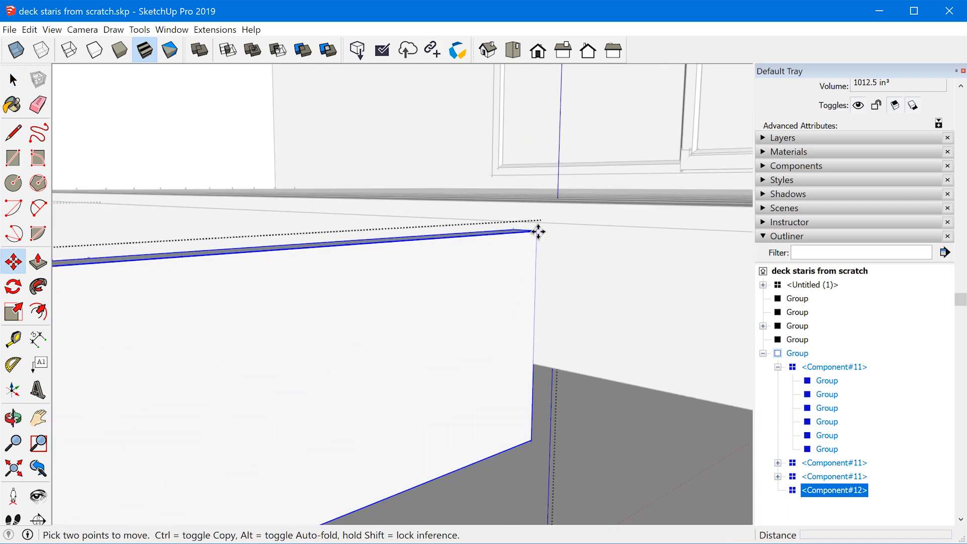
pyautogui.scroll(-3, 538, 231)
pyautogui.click(538, 232)
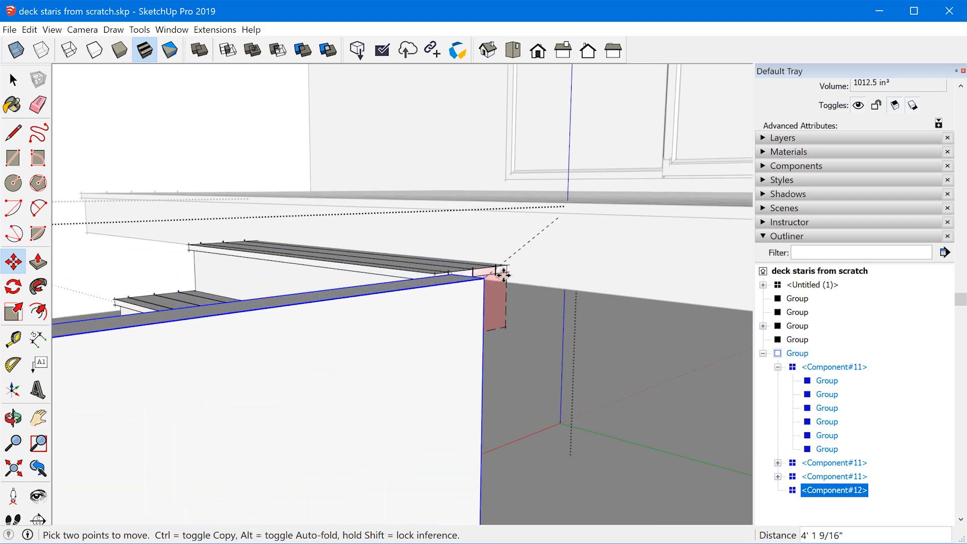
pyautogui.scroll(2, 519, 256)
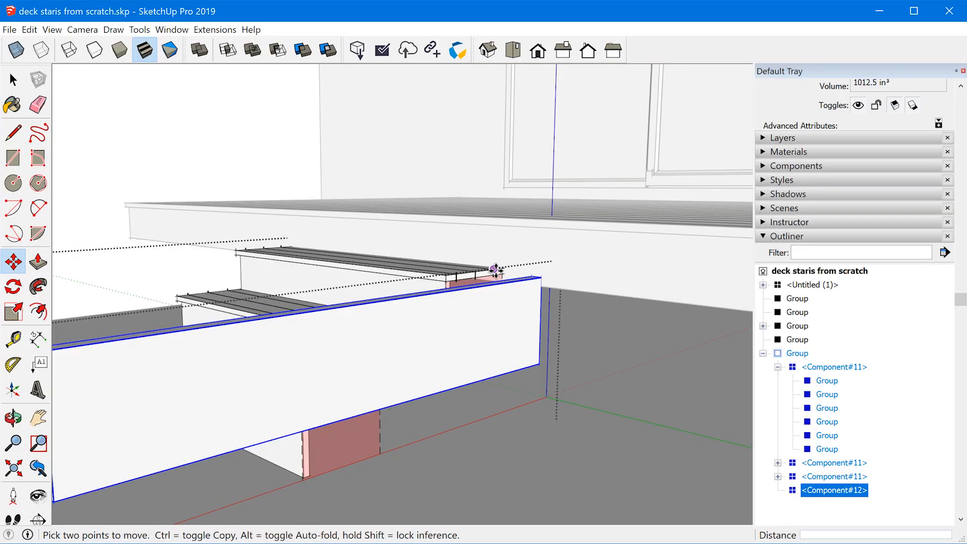
pyautogui.scroll(5, 495, 270)
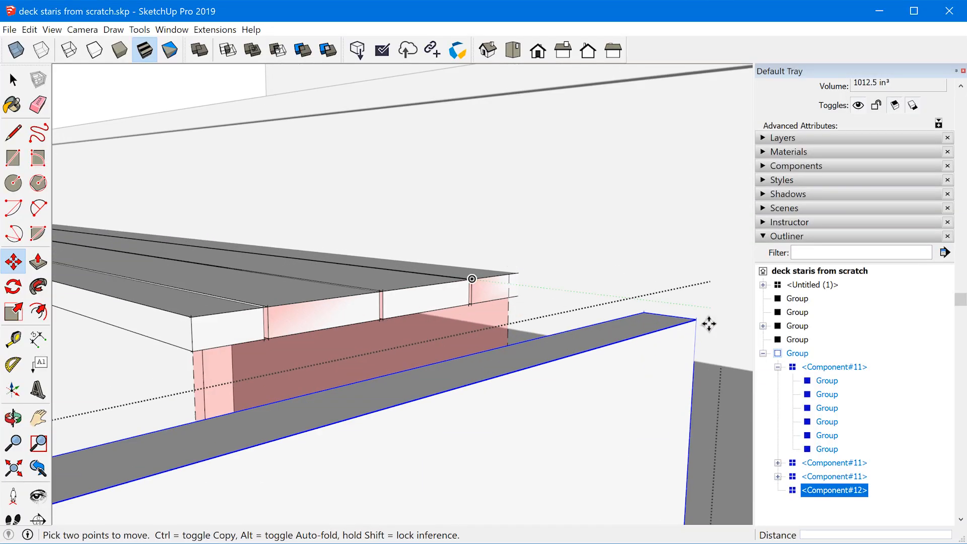
pyautogui.click(696, 320)
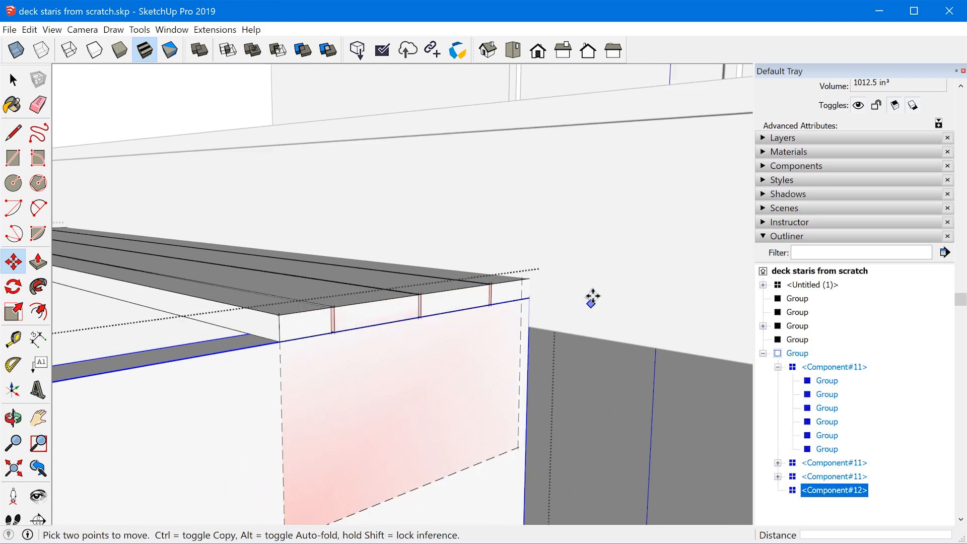
# Step: Slide the board lengthwise slightly away from the deck, so its end sits just inside the top tread's back edge
pyautogui.scroll(-3, 594, 292)
pyautogui.moveTo(600, 283); pyautogui.dragTo(508, 278, button='middle')
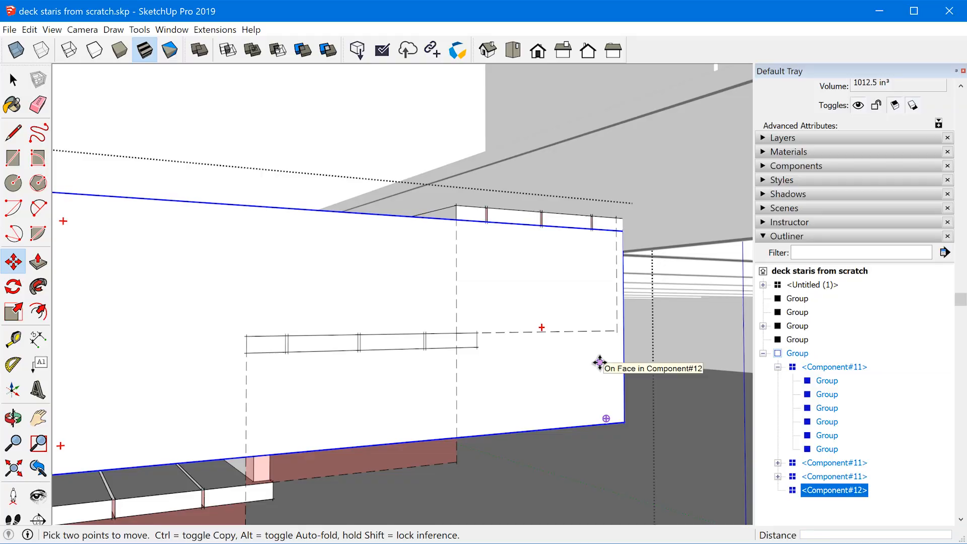
pyautogui.click(600, 363)
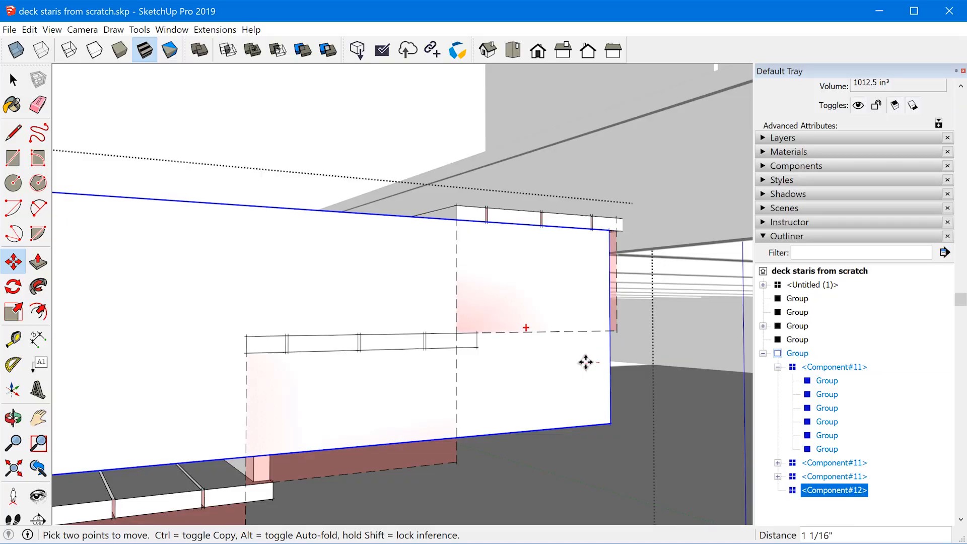
pyautogui.keyDown('shift'); pyautogui.moveTo(331, 466); pyautogui.dragTo(656, 183, button='middle'); pyautogui.keyUp('shift')
pyautogui.keyDown('shift'); pyautogui.moveTo(263, 453); pyautogui.dragTo(645, 370, button='middle'); pyautogui.keyUp('shift')
pyautogui.scroll(5, 551, 441)
pyautogui.moveTo(519, 470); pyautogui.dragTo(729, 466, button='middle')
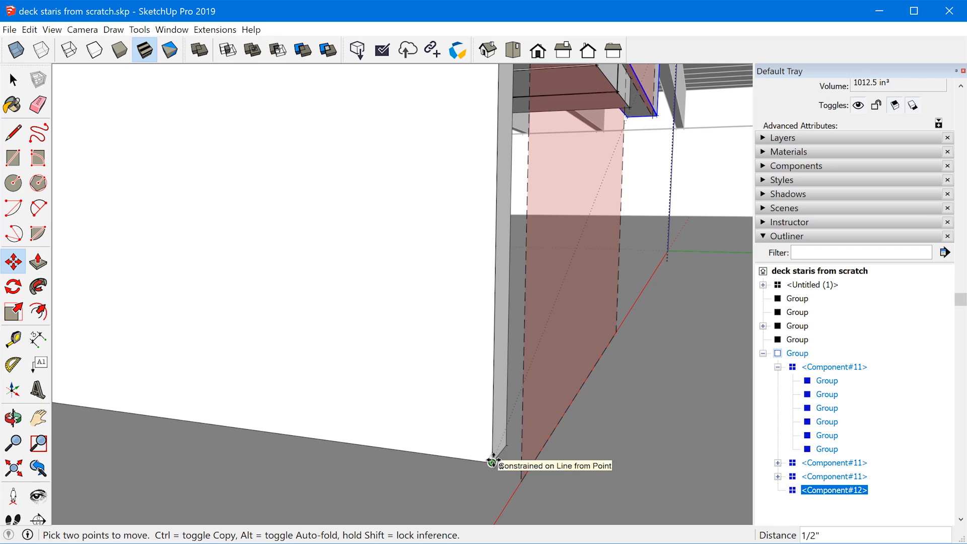
pyautogui.scroll(-6, 492, 459)
pyautogui.moveTo(492, 432); pyautogui.dragTo(356, 405, button='middle')
pyautogui.scroll(5, 659, 192)
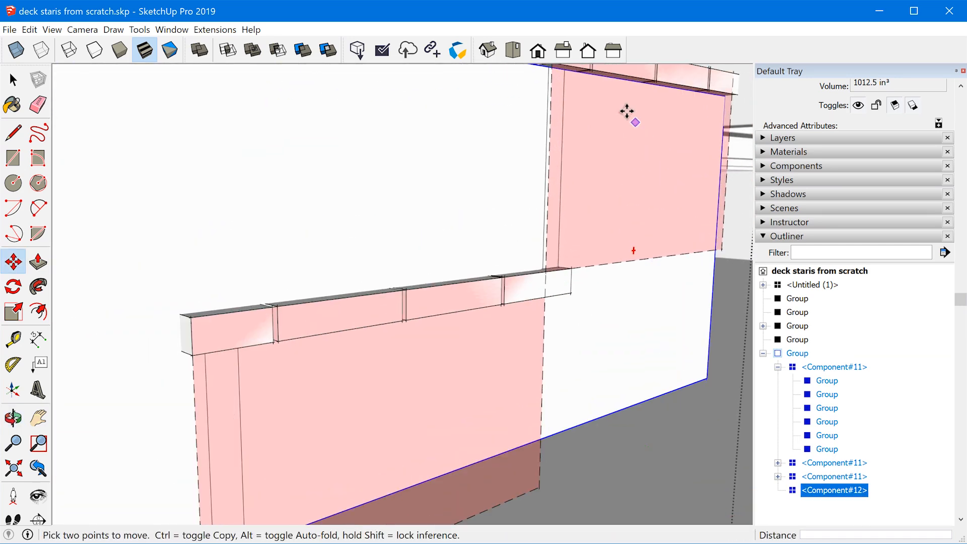
pyautogui.scroll(-3, 574, 194)
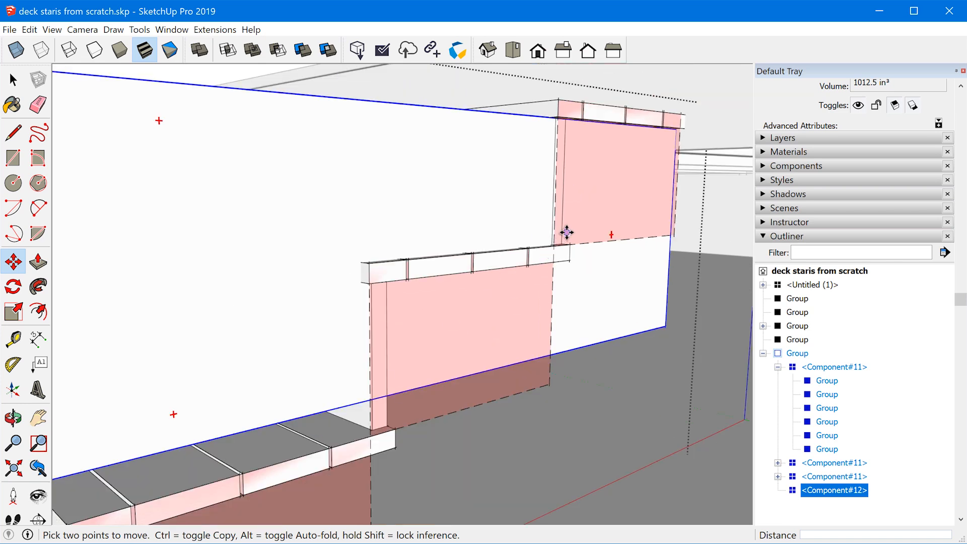
# Step: Hide the Dash layer to leave only the treads, risers and board displayed
pyautogui.click(775, 138)
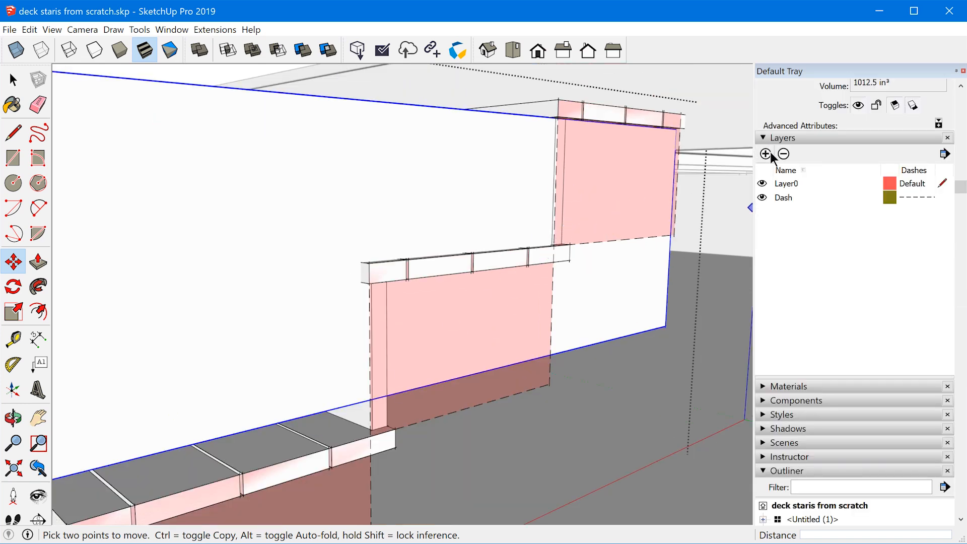
pyautogui.click(762, 198)
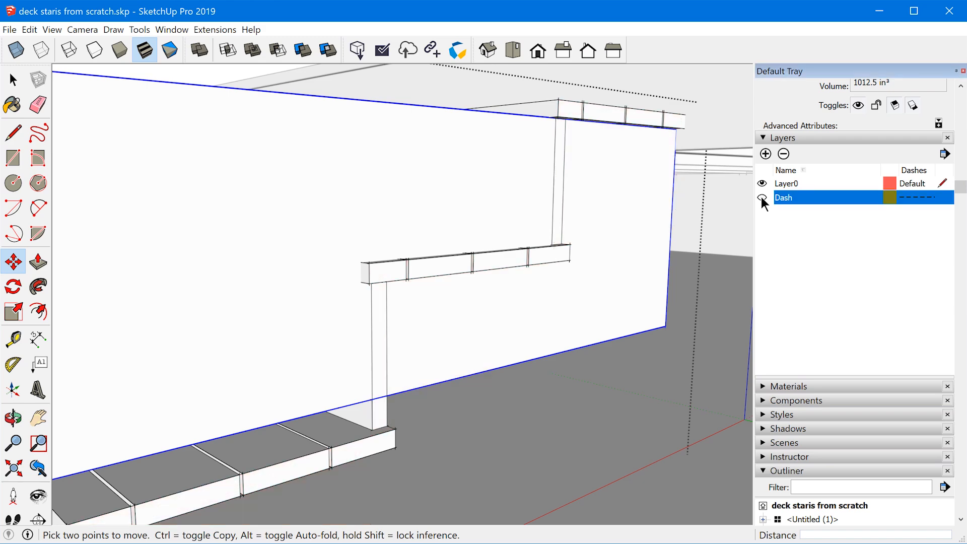
pyautogui.scroll(-2, 589, 259)
pyautogui.moveTo(575, 196); pyautogui.dragTo(500, 141, button='middle')
pyautogui.keyDown('shift'); pyautogui.moveTo(456, 185); pyautogui.dragTo(611, 285, button='middle'); pyautogui.keyUp('shift')
pyautogui.press('m')
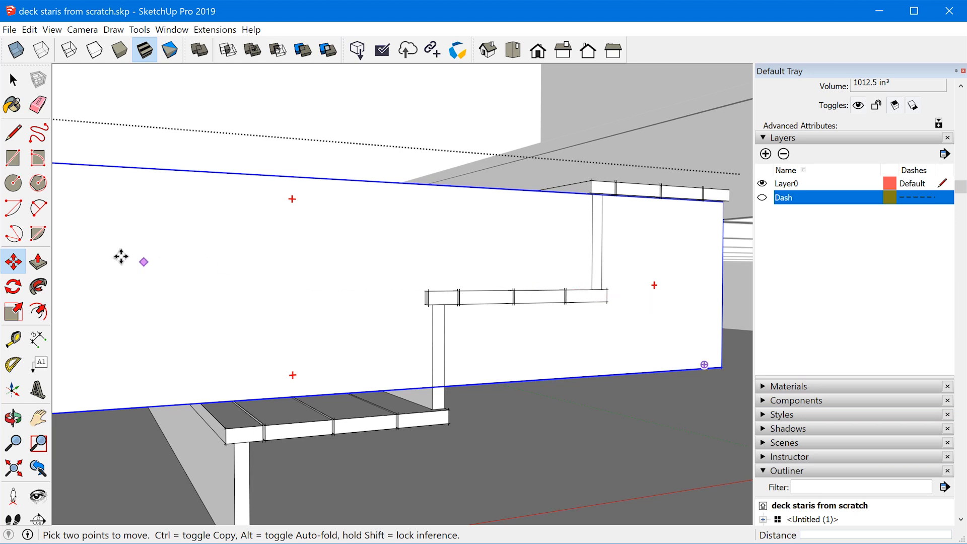
pyautogui.click(13, 287)
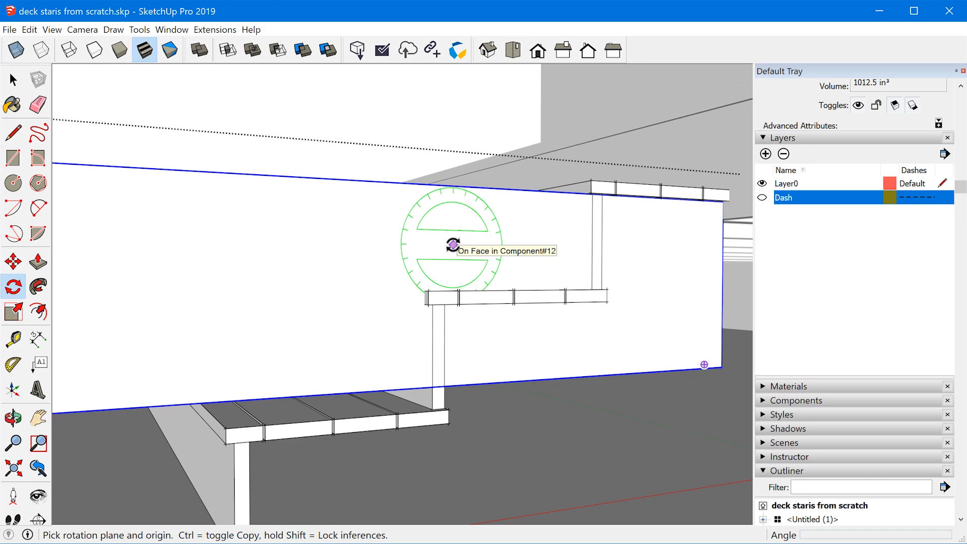
pyautogui.scroll(3, 638, 224)
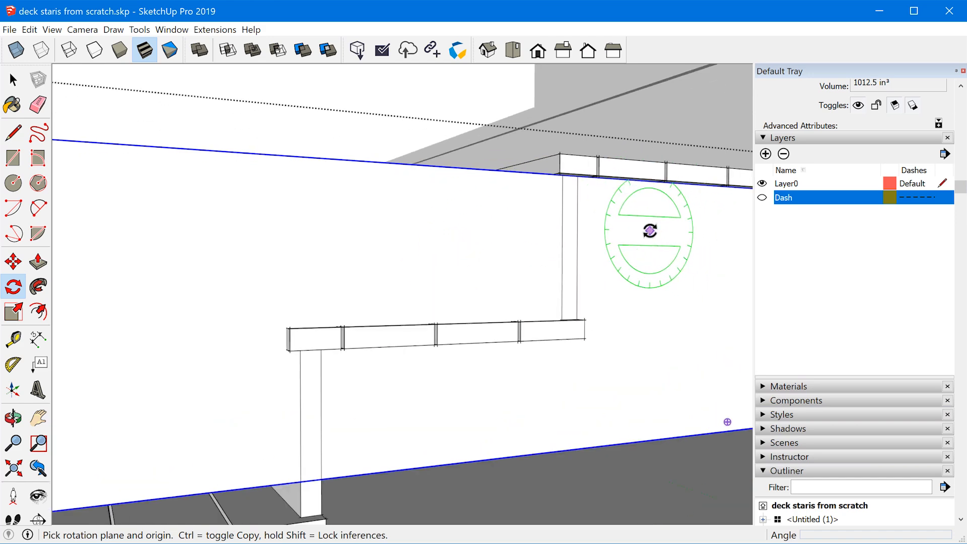
pyautogui.moveTo(661, 270); pyautogui.dragTo(542, 203, button='middle')
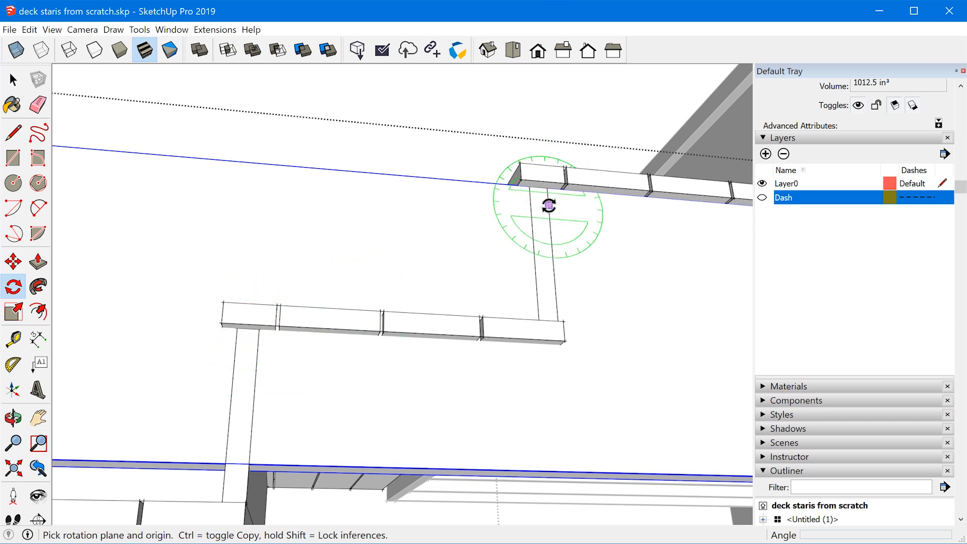
pyautogui.scroll(-2, 550, 200)
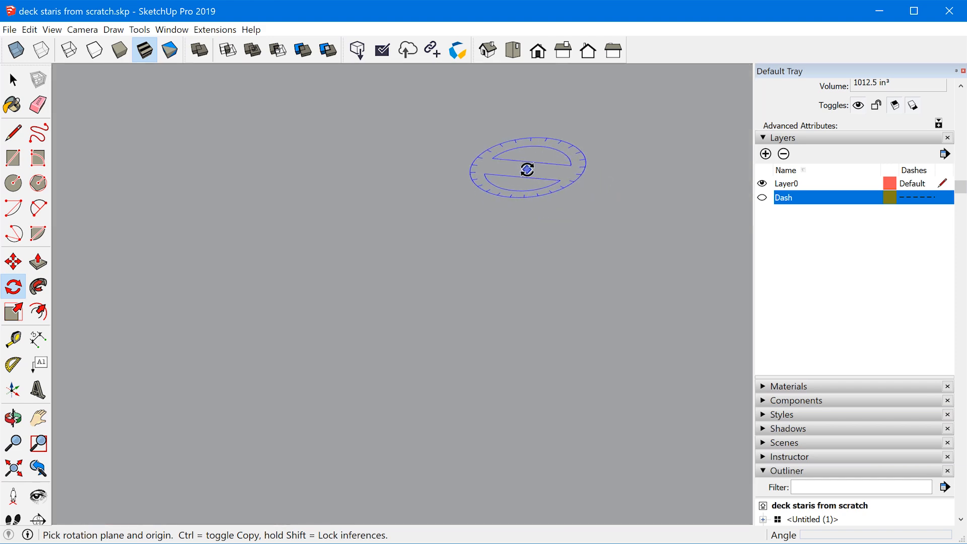
pyautogui.press('space')
pyautogui.scroll(-5, 442, 309)
pyautogui.click(457, 312)
pyautogui.scroll(3, 455, 261)
pyautogui.click(468, 370)
pyautogui.click(468, 370)
pyautogui.press('h')
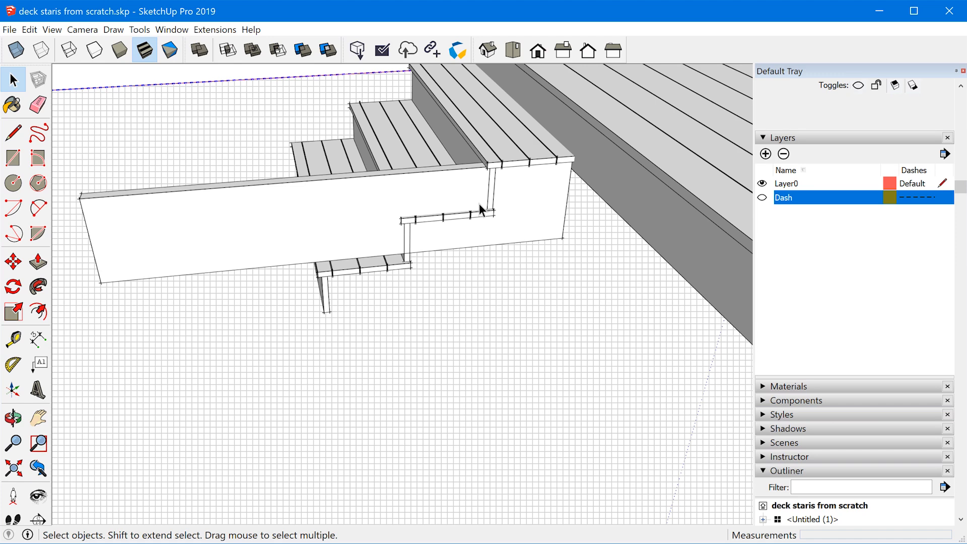
pyautogui.hotkey('ctrl', 't')
pyautogui.moveTo(504, 204); pyautogui.dragTo(492, 119, button='middle')
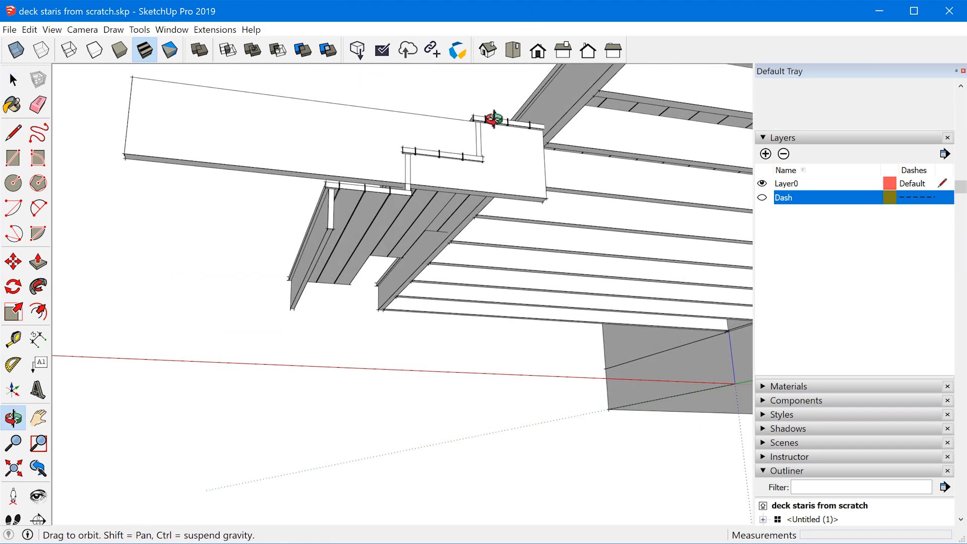
pyautogui.scroll(4, 494, 121)
pyautogui.scroll(-2, 552, 215)
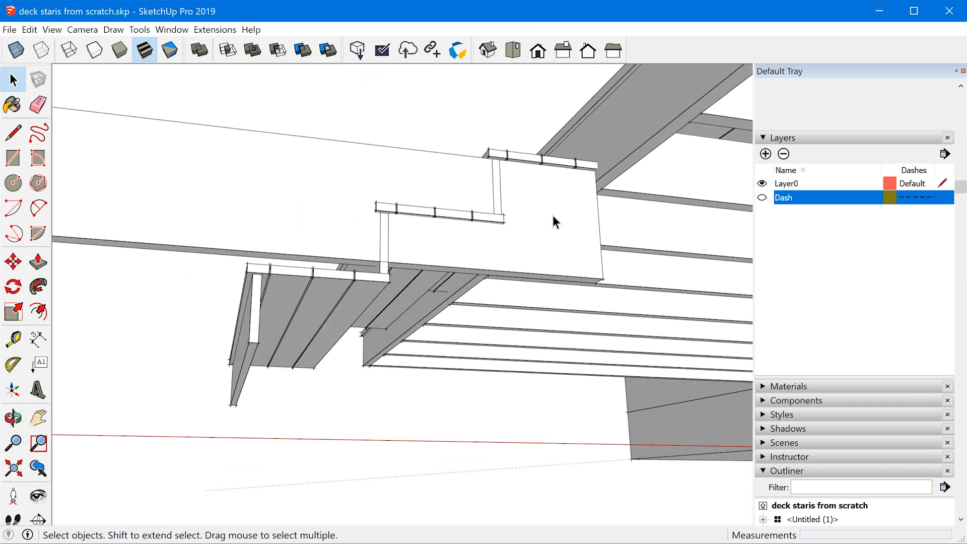
pyautogui.scroll(1, 518, 186)
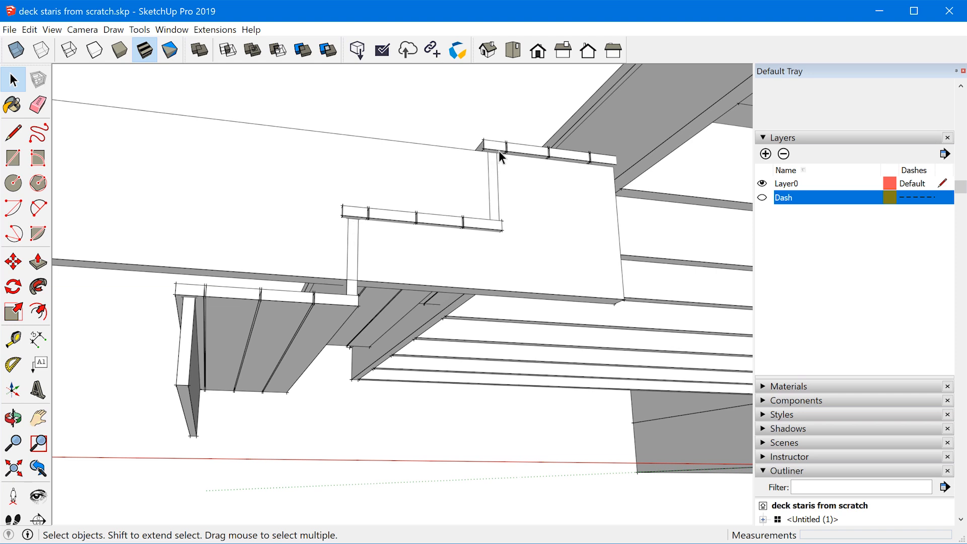
# Step: Inside the stairs group, rotate the board about 31.1° around the top riser's upper rear corner to meet the matching corner of the riser below
pyautogui.doubleClick(521, 207)
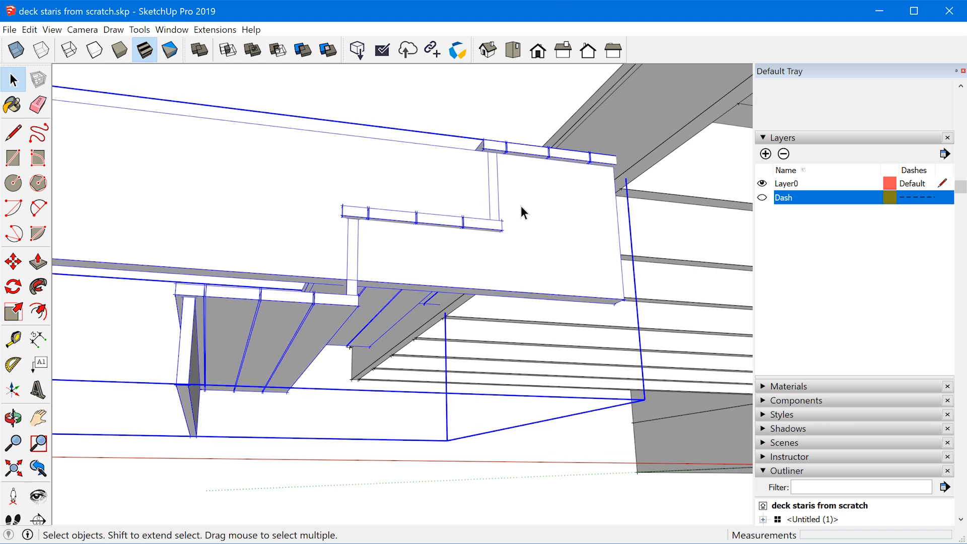
pyautogui.click(519, 211)
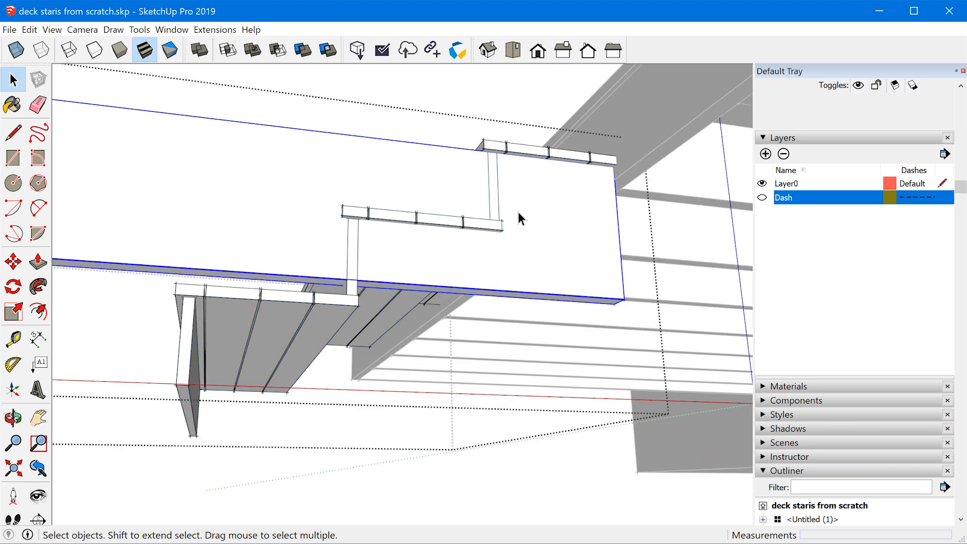
pyautogui.click(13, 286)
pyautogui.scroll(5, 494, 168)
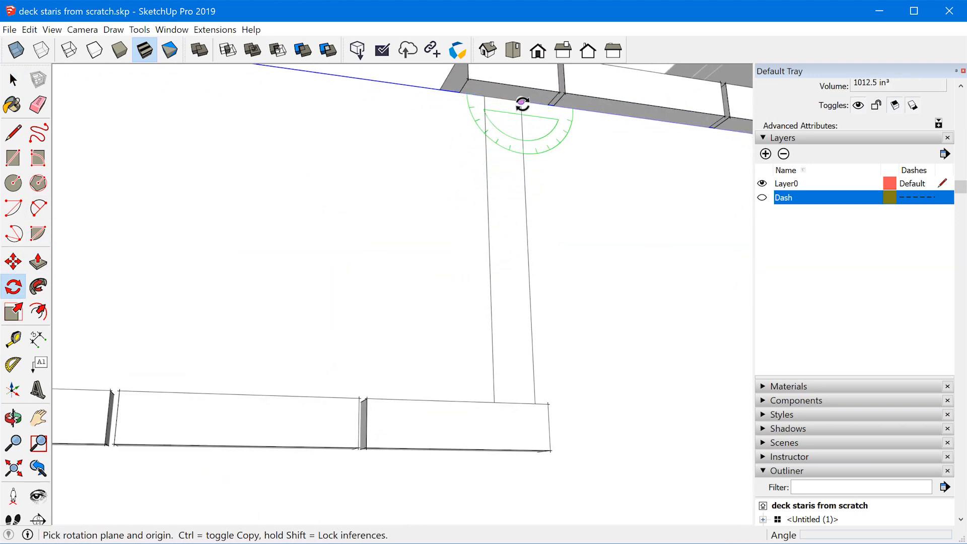
pyautogui.click(523, 102)
pyautogui.scroll(-5, 579, 188)
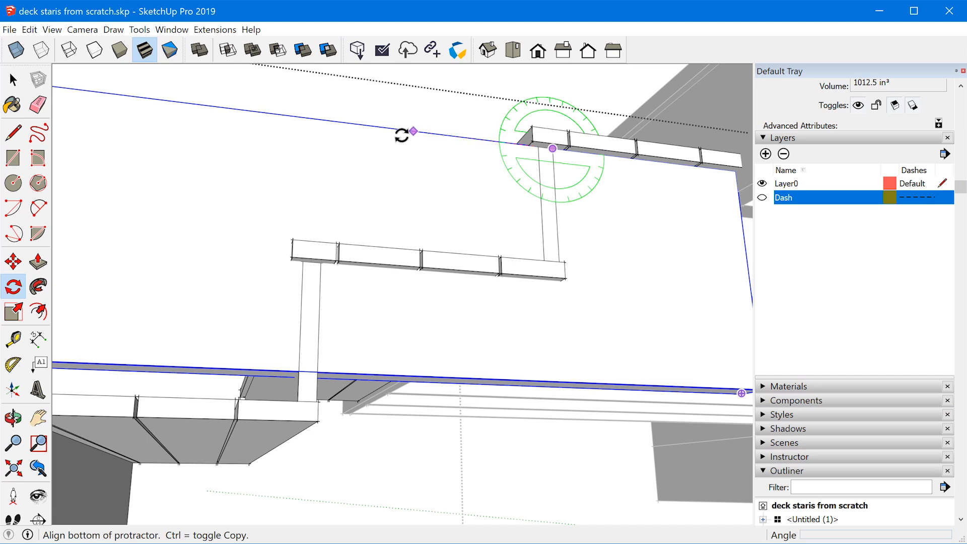
pyautogui.click(327, 121)
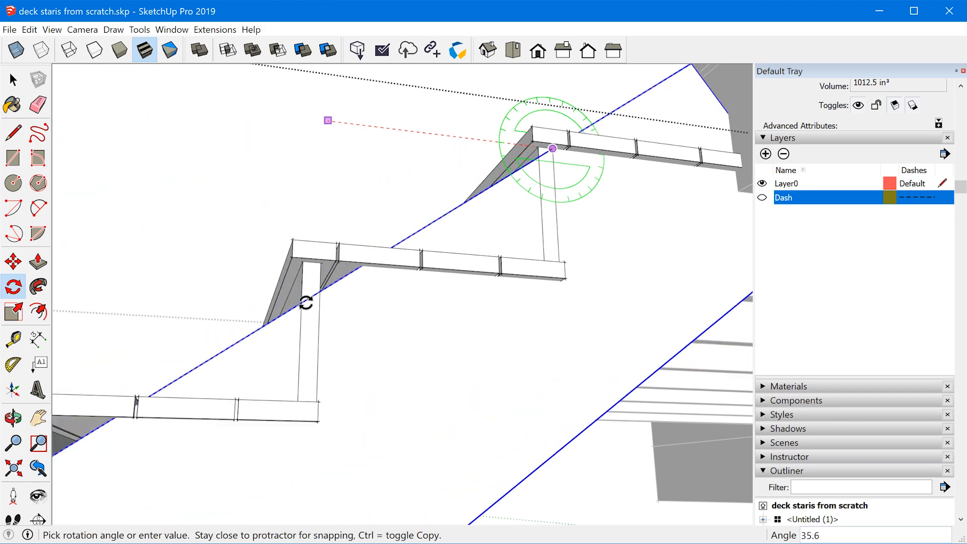
pyautogui.scroll(8, 306, 301)
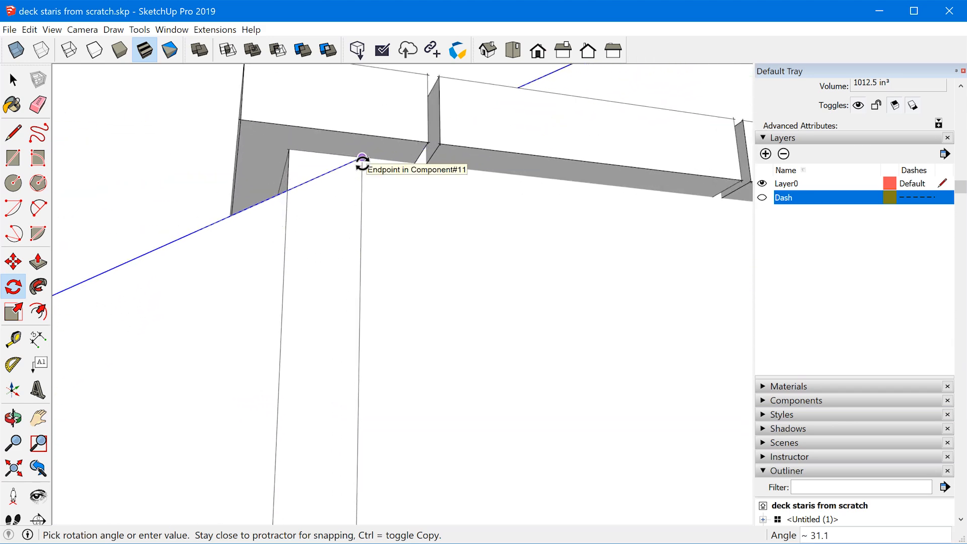
pyautogui.click(362, 162)
pyautogui.scroll(-6, 320, 307)
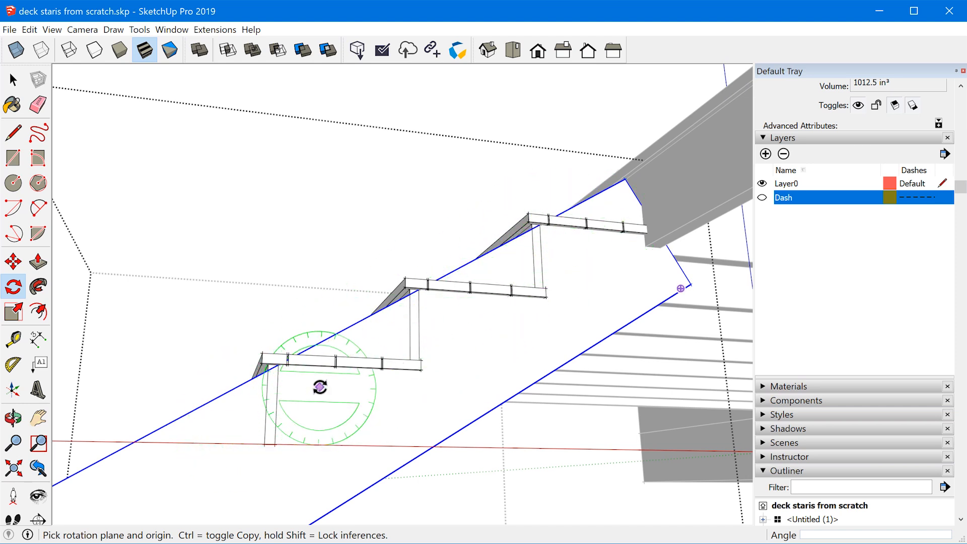
# Step: Open the board for editing and draw a line down the back of the top riser to the rear lower corner of the tread below
pyautogui.press('space')
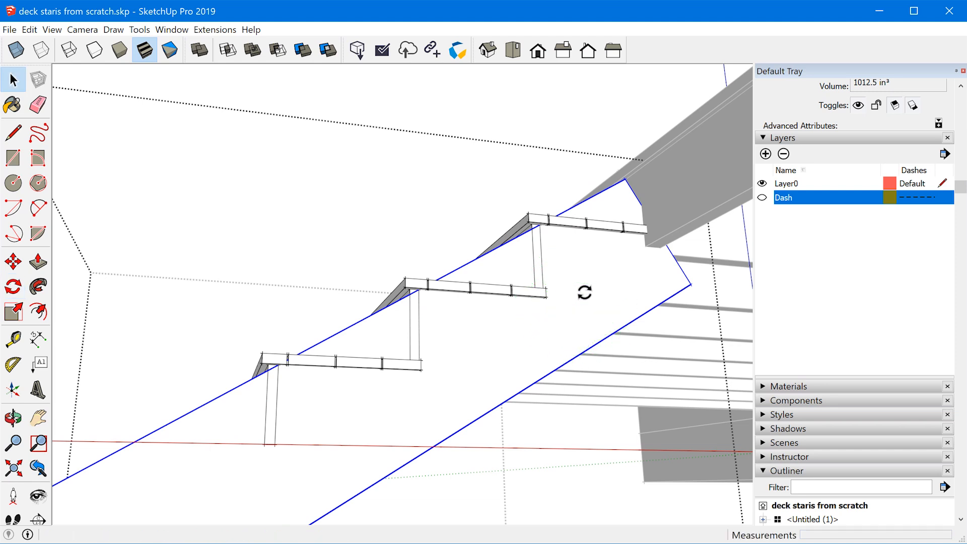
pyautogui.doubleClick(603, 267)
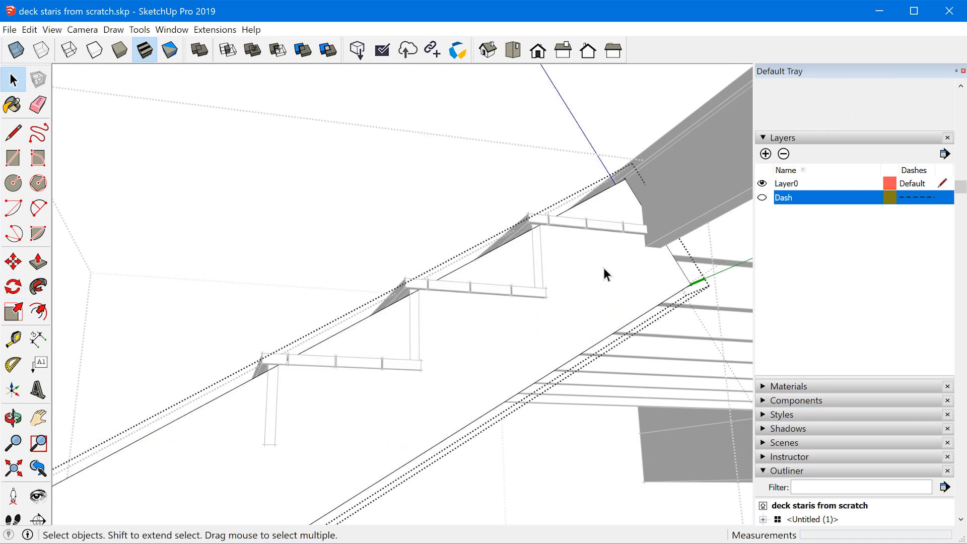
pyautogui.press('l')
pyautogui.scroll(5, 642, 272)
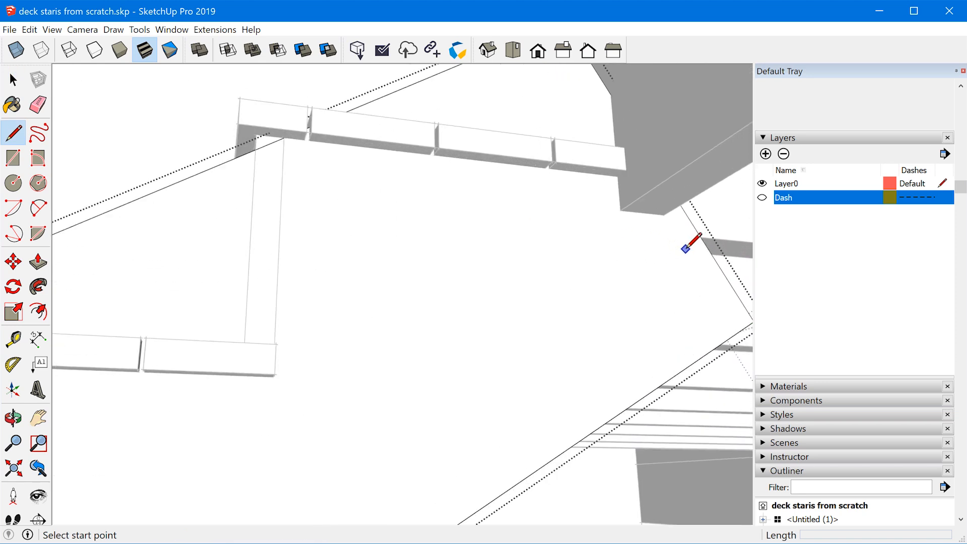
pyautogui.scroll(4, 621, 176)
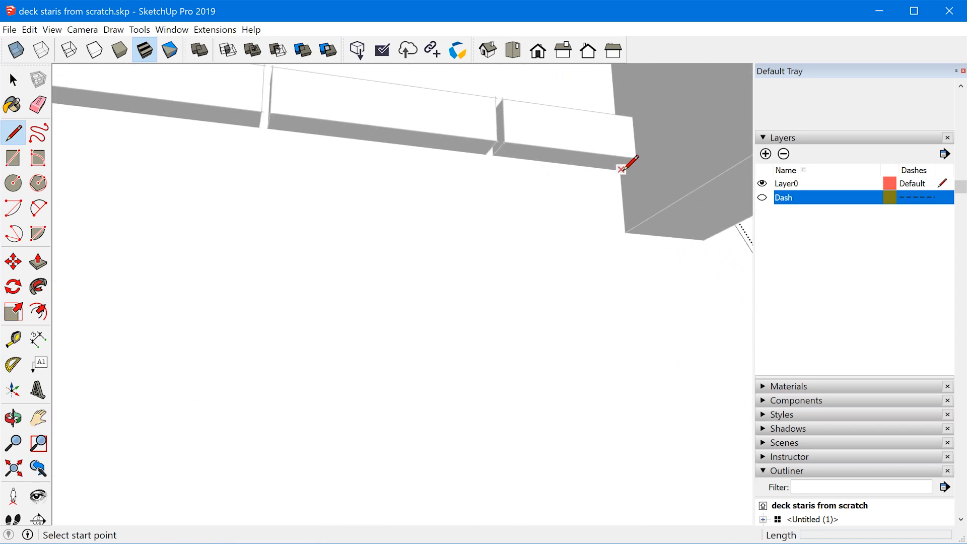
pyautogui.scroll(-4, 712, 322)
pyautogui.scroll(3, 353, 214)
pyautogui.keyDown('shift'); pyautogui.moveTo(298, 198); pyautogui.dragTo(518, 190, button='middle'); pyautogui.keyUp('shift')
pyautogui.scroll(-3, 520, 189)
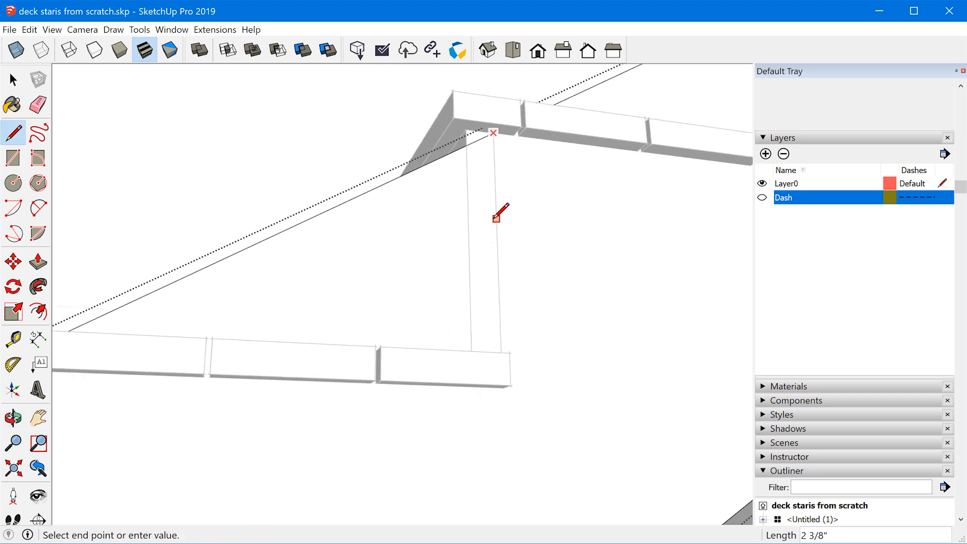
pyautogui.moveTo(503, 384); pyautogui.dragTo(617, 347, button='middle')
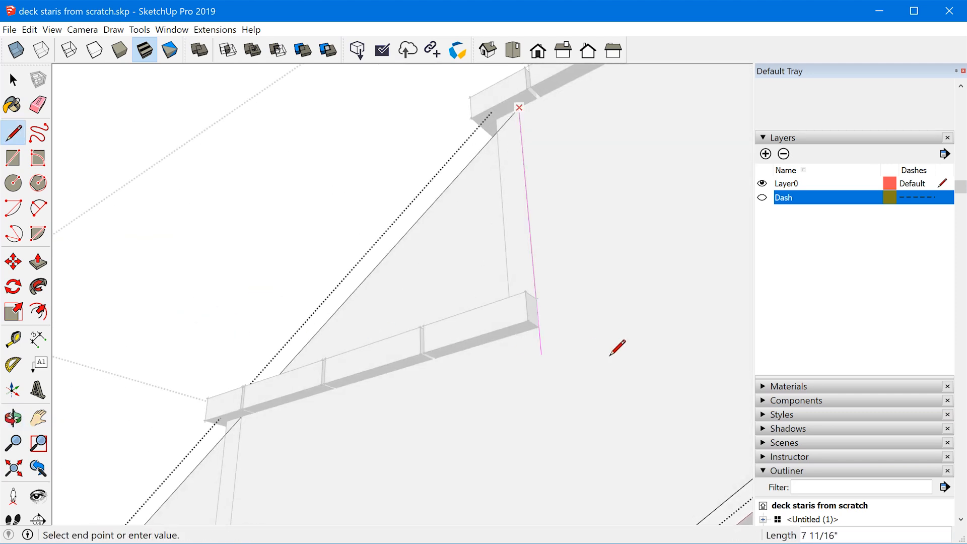
pyautogui.scroll(2, 617, 347)
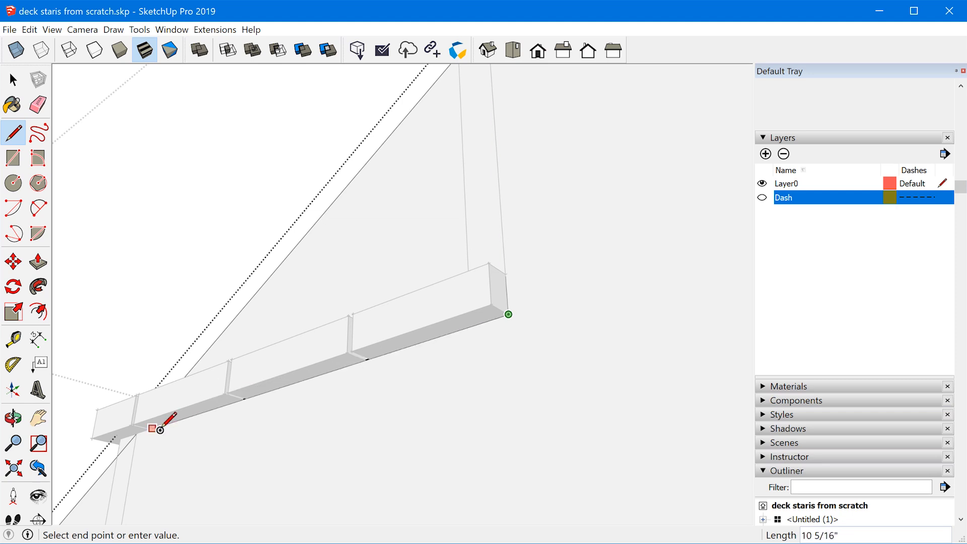
# Step: Draw a line from that corner along the middle tread's underside to the board's upper edge behind the riser below
pyautogui.scroll(3, 453, 282)
pyautogui.click(430, 293)
pyautogui.moveTo(463, 409); pyautogui.dragTo(464, 240, button='middle')
pyautogui.click(433, 168)
pyautogui.scroll(-4, 448, 199)
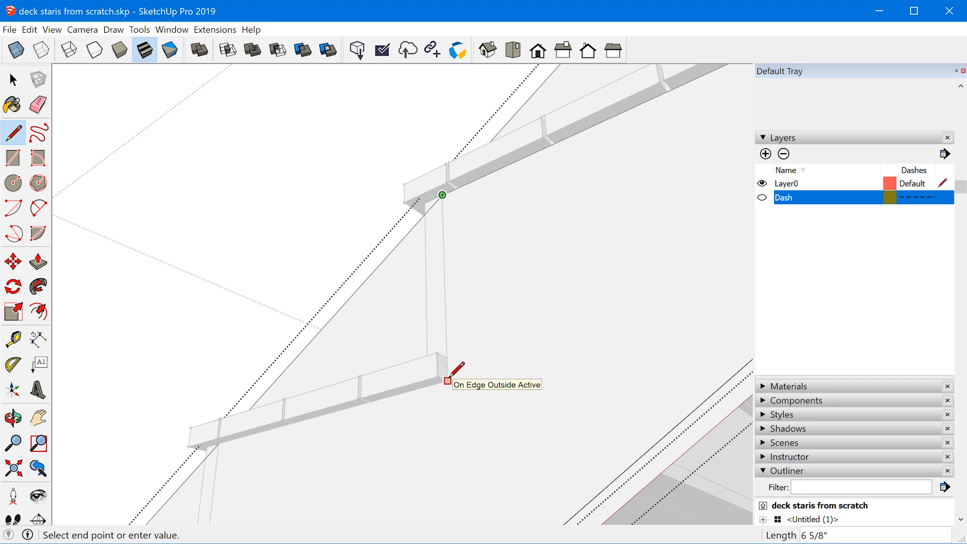
pyautogui.scroll(5, 457, 195)
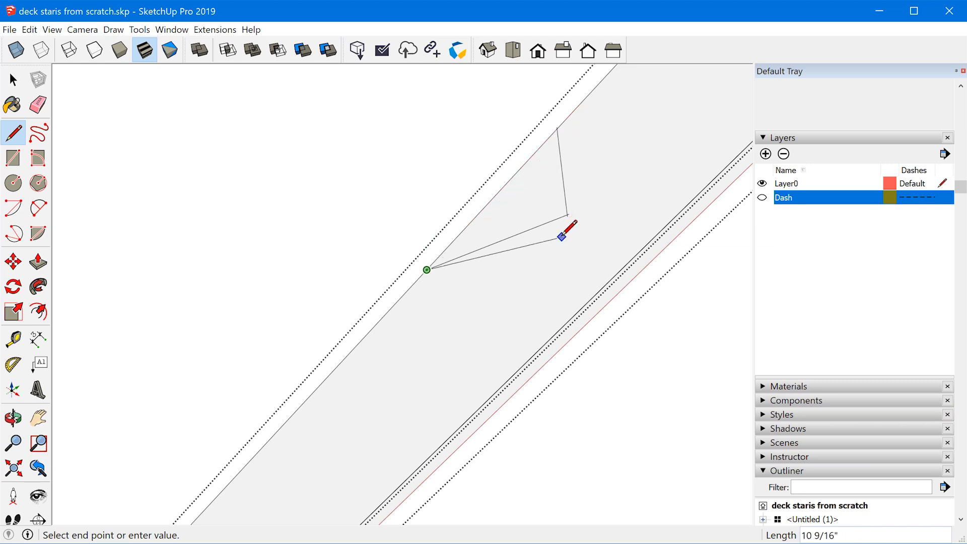
pyautogui.press('Escape')
# Step: Toggle the display of the rest of the model around the edited board and examine the component-editing option Hide Rest Of Model
pyautogui.scroll(3, 428, 297)
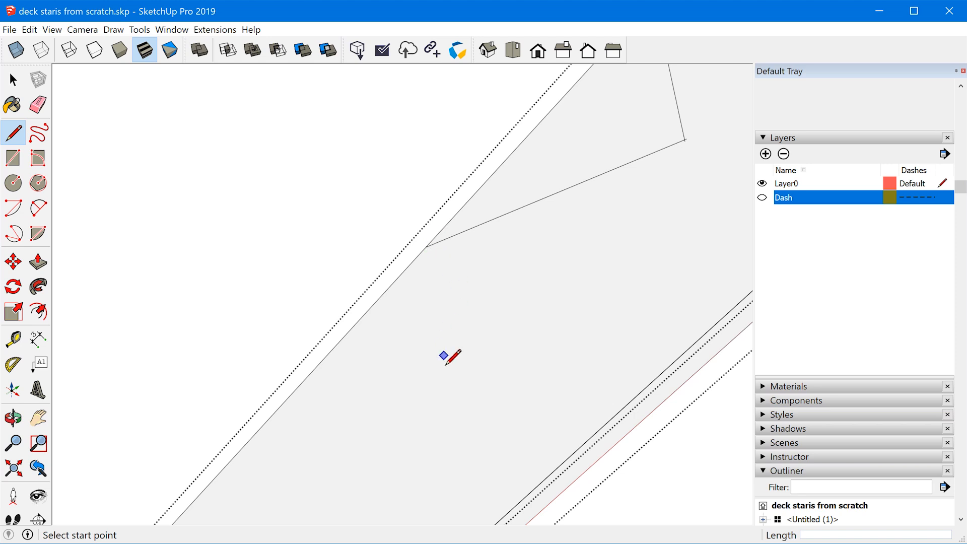
pyautogui.scroll(-3, 500, 270)
pyautogui.scroll(3, 488, 308)
pyautogui.press('i')
pyautogui.press('i')
pyautogui.scroll(-2, 437, 332)
pyautogui.press('i')
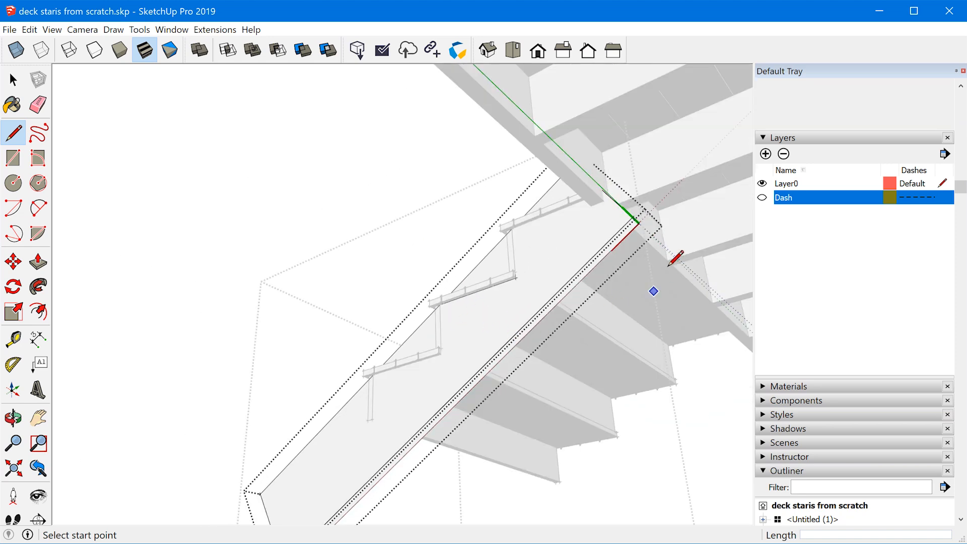
pyautogui.scroll(5, 514, 304)
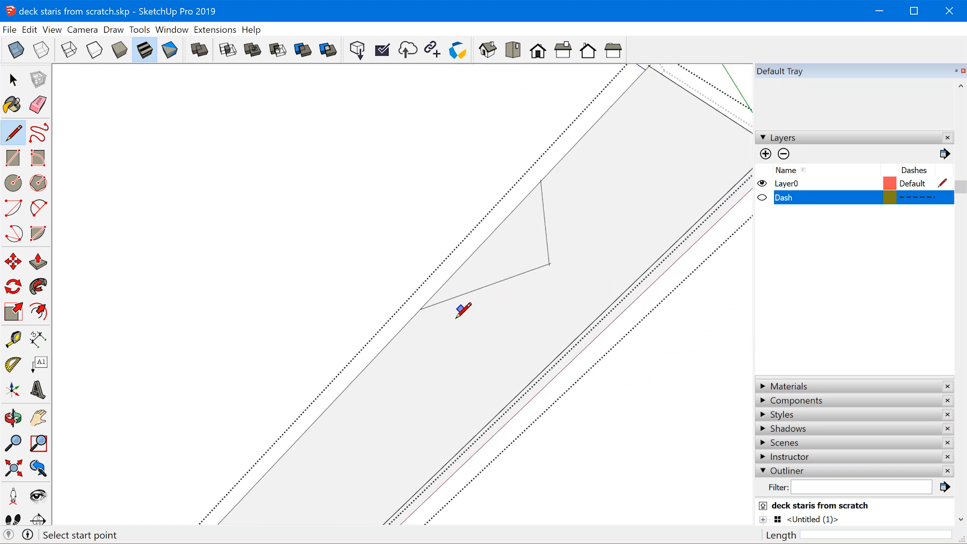
pyautogui.click(78, 30)
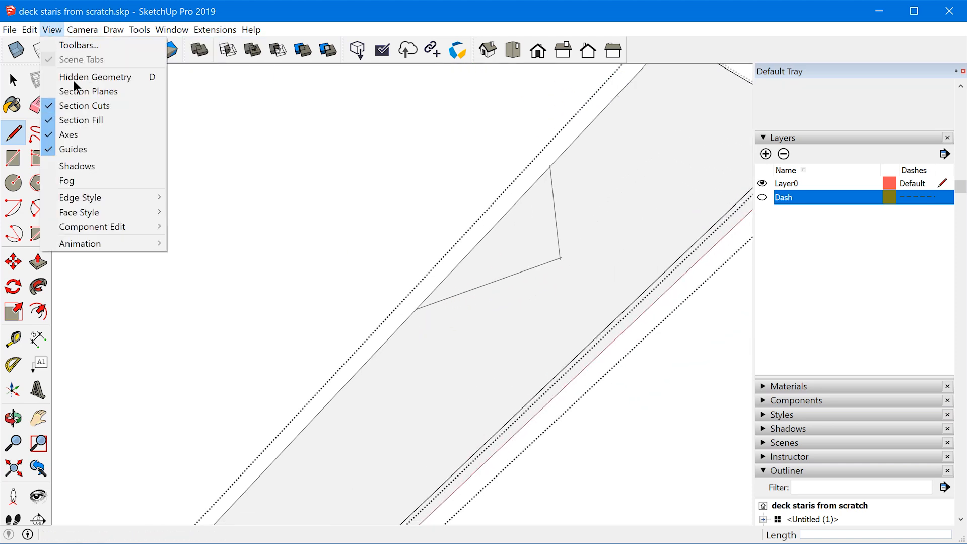
pyautogui.moveTo(125, 226)
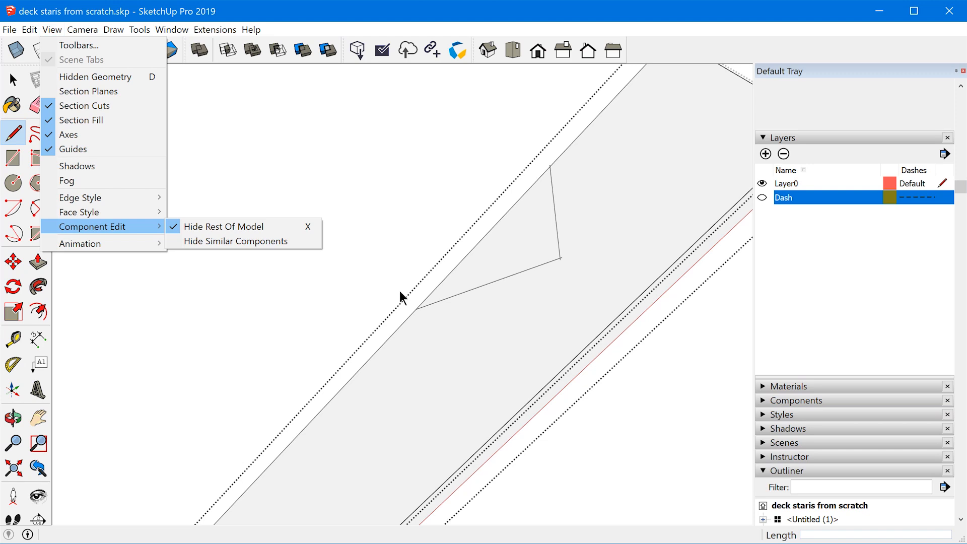
pyautogui.click(399, 296)
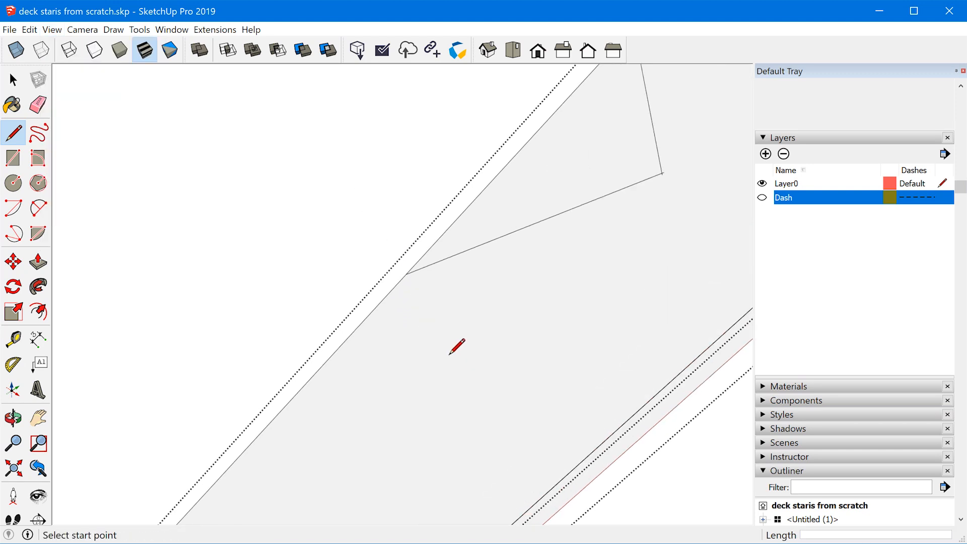
pyautogui.press('Escape')
# Step: Show the rest of the model and draw a line down the back of the middle riser to the lowest tread's rear lower corner
pyautogui.scroll(-4, 528, 269)
pyautogui.scroll(2, 525, 269)
pyautogui.press('i')
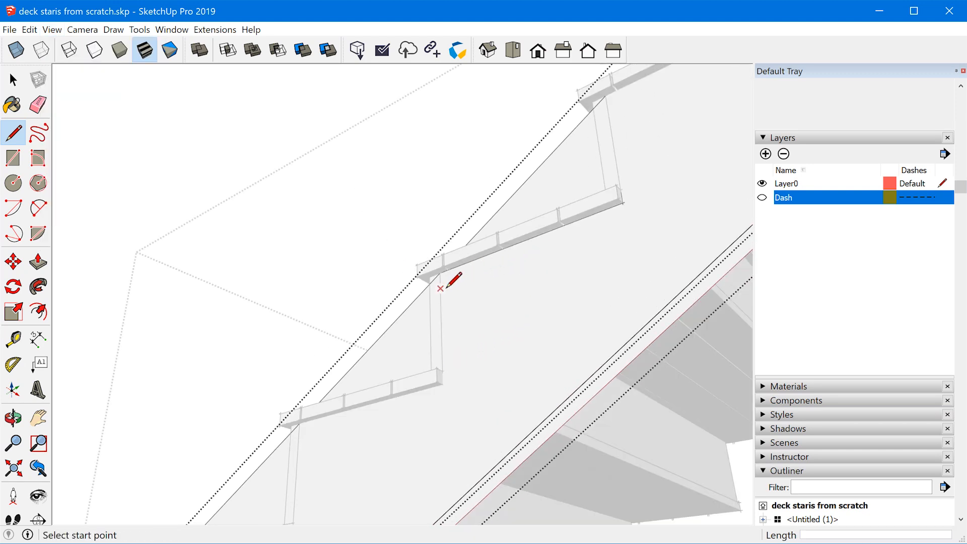
pyautogui.scroll(5, 446, 288)
pyautogui.click(431, 248)
pyautogui.scroll(3, 452, 401)
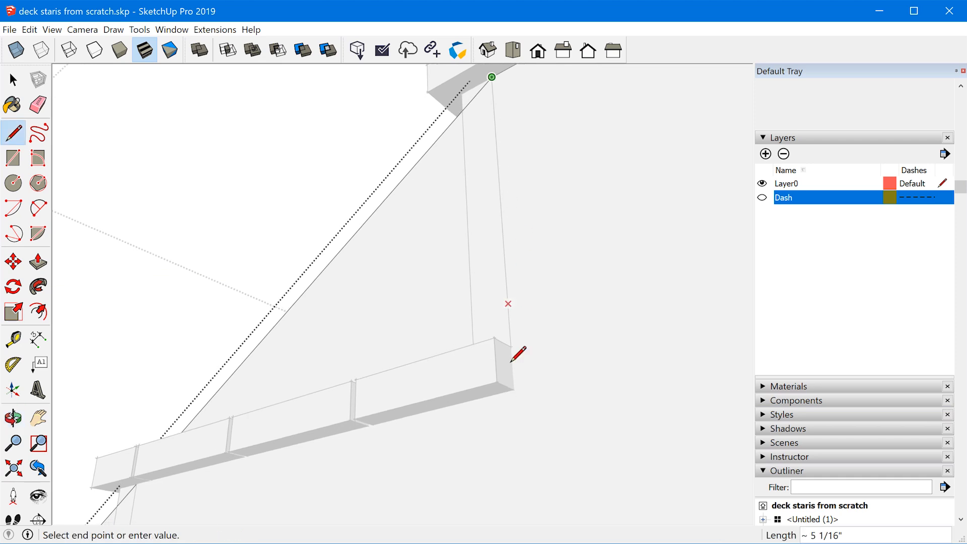
pyautogui.click(514, 388)
# Step: Draw the cut line along the lowest tread's underside to the board's upper edge and down the back of the lowest riser
pyautogui.scroll(-2, 705, 320)
pyautogui.scroll(2, 307, 449)
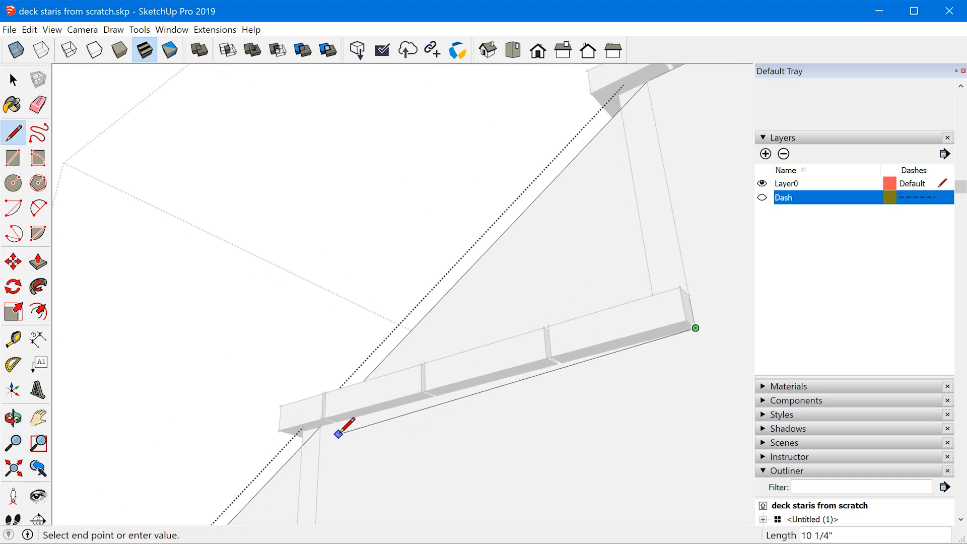
pyautogui.keyDown('shift'); pyautogui.moveTo(323, 445); pyautogui.dragTo(471, 230, button='middle'); pyautogui.keyUp('shift')
pyautogui.scroll(-2, 509, 215)
pyautogui.click(488, 220)
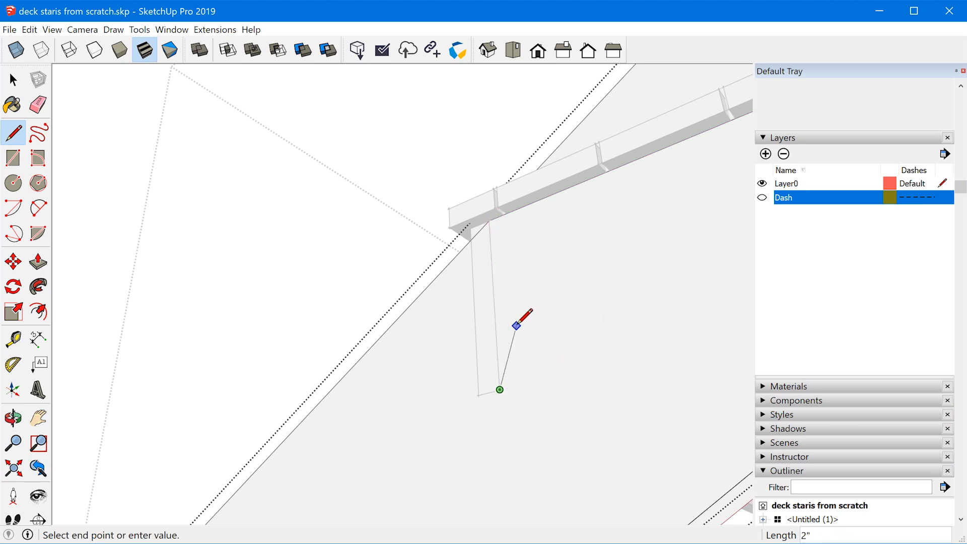
# Step: Draw a level line about 1' 1/16" long from the foot of the lowest riser to the board's lower edge
pyautogui.scroll(-3, 367, 405)
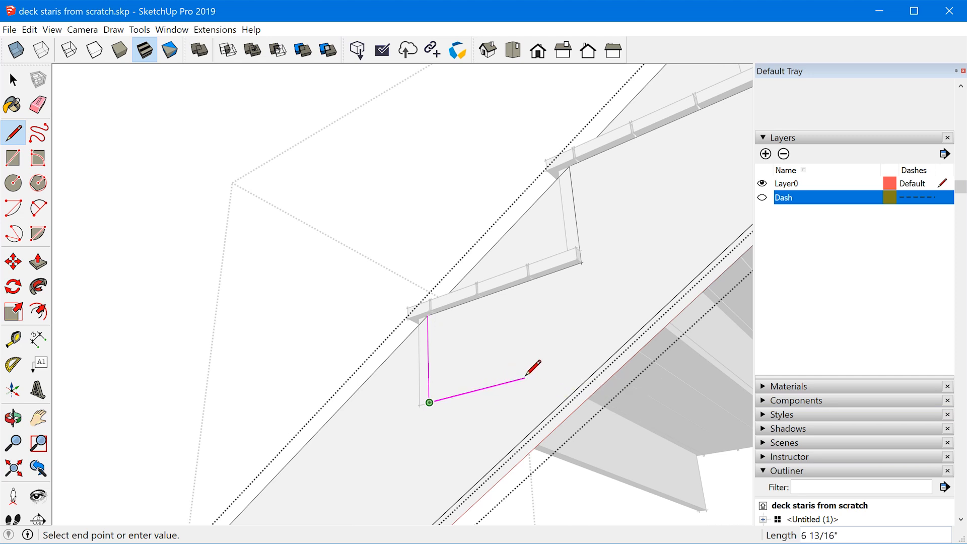
pyautogui.scroll(-1, 519, 374)
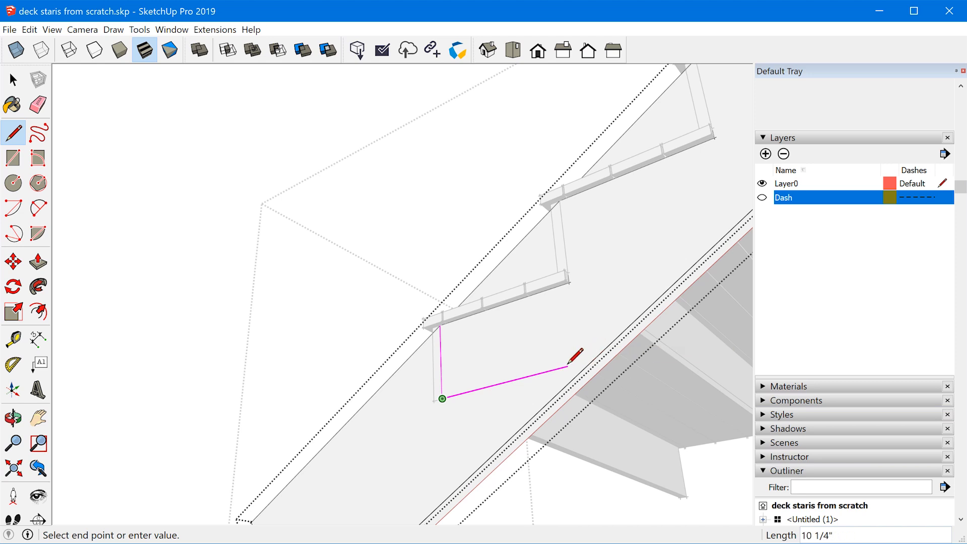
pyautogui.click(653, 305)
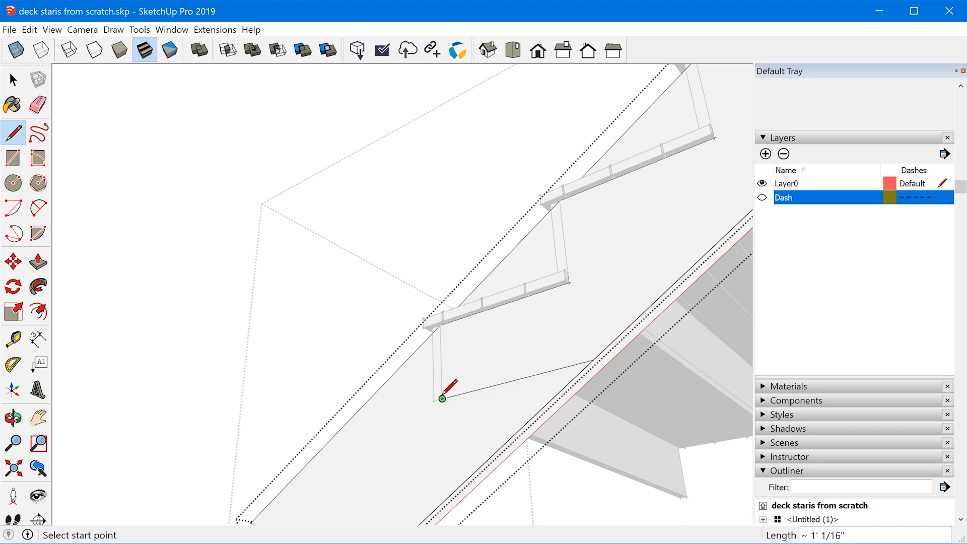
# Step: Draw a line along the top tread's underside to the deck's face and continue it straight down to the board's lower edge
pyautogui.moveTo(623, 330)
pyautogui.mouseDown(button='middle')
pyautogui.moveTo(589, 376)
pyautogui.moveTo(557, 339)
pyautogui.moveTo(298, 401)
pyautogui.moveTo(364, 327)
pyautogui.moveTo(569, 292)
pyautogui.moveTo(698, 329)
pyautogui.mouseUp(button='middle')
pyautogui.scroll(4, 675, 335)
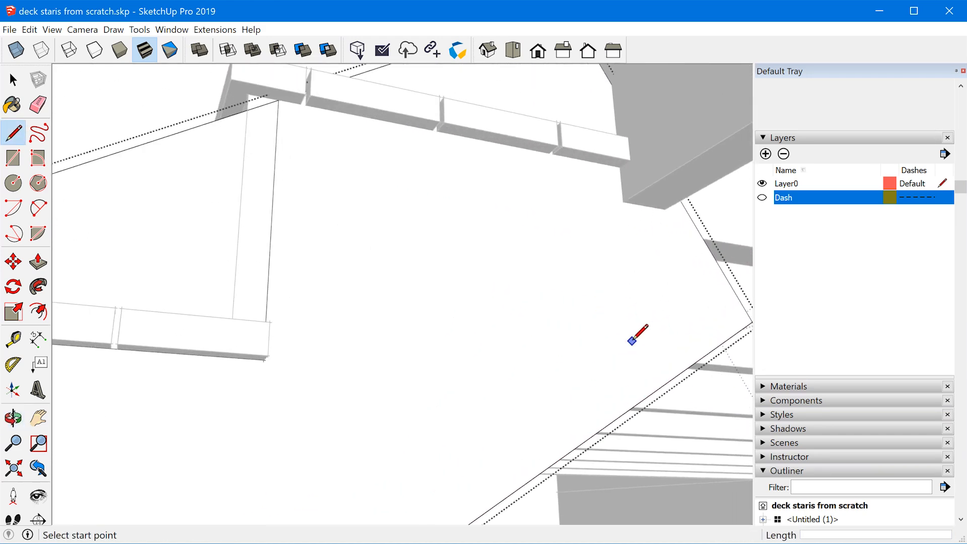
pyautogui.press('h')
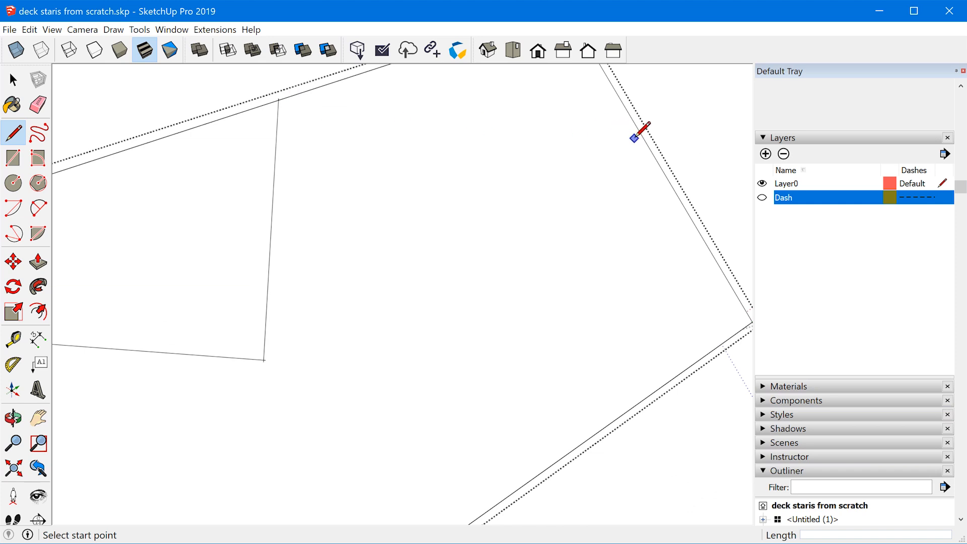
pyautogui.press('h')
pyautogui.click(278, 99)
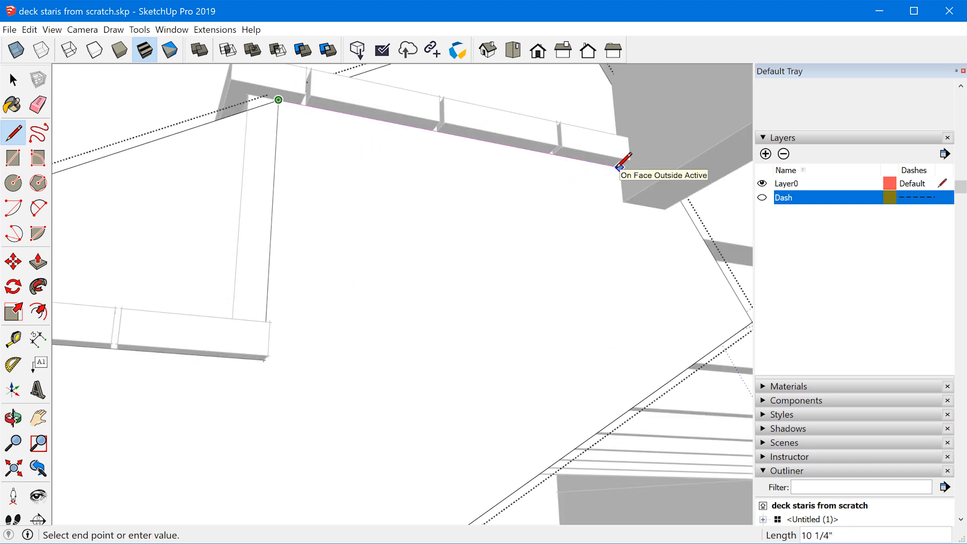
pyautogui.scroll(4, 624, 171)
pyautogui.moveTo(609, 135); pyautogui.dragTo(610, 108, button='middle')
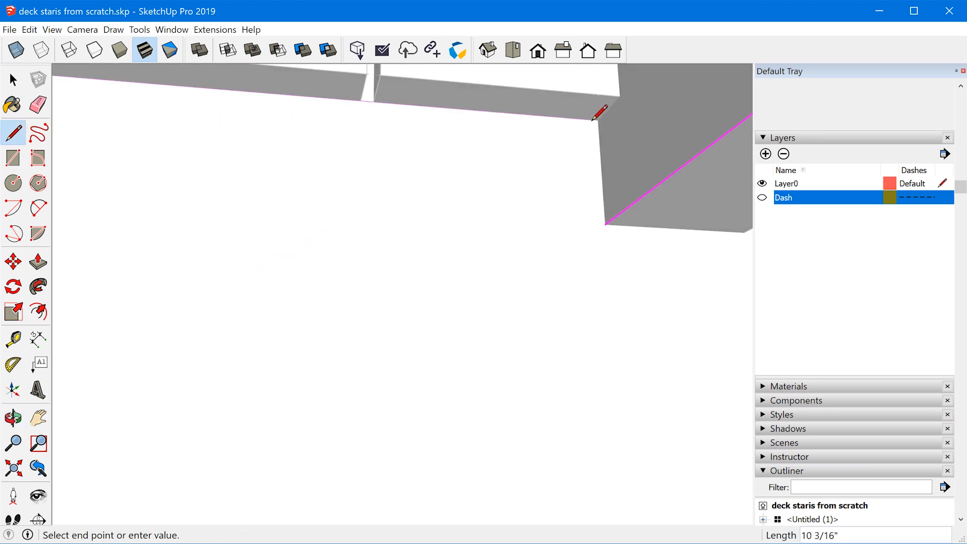
pyautogui.scroll(-4, 597, 120)
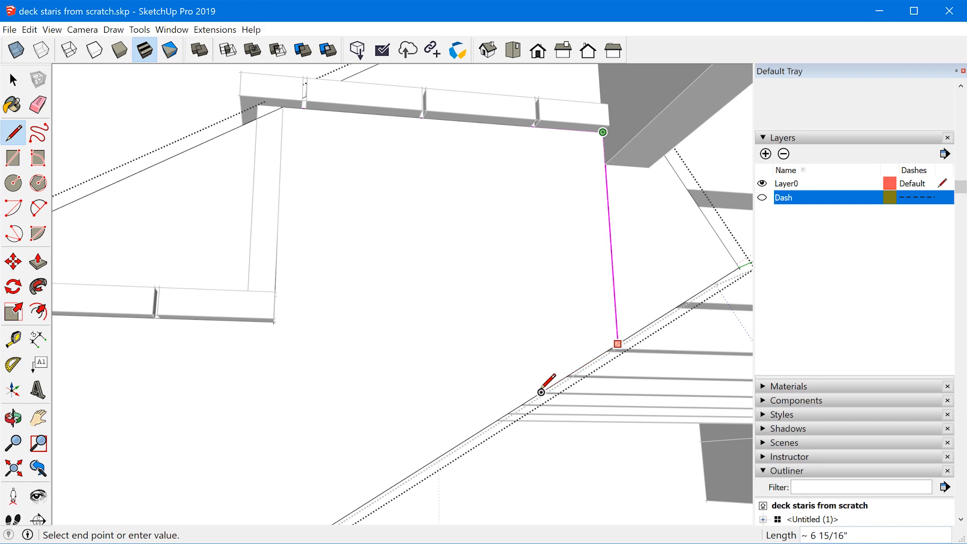
pyautogui.click(574, 353)
# Step: Check the outlined stringer face and push the waste below its level bottom line through the board's 1 1/2" thickness
pyautogui.scroll(-4, 574, 350)
pyautogui.press('space')
pyautogui.click(535, 331)
pyautogui.moveTo(582, 277)
pyautogui.mouseDown(button='middle')
pyautogui.moveTo(528, 334)
pyautogui.moveTo(669, 367)
pyautogui.moveTo(566, 365)
pyautogui.moveTo(525, 390)
pyautogui.mouseUp(button='middle')
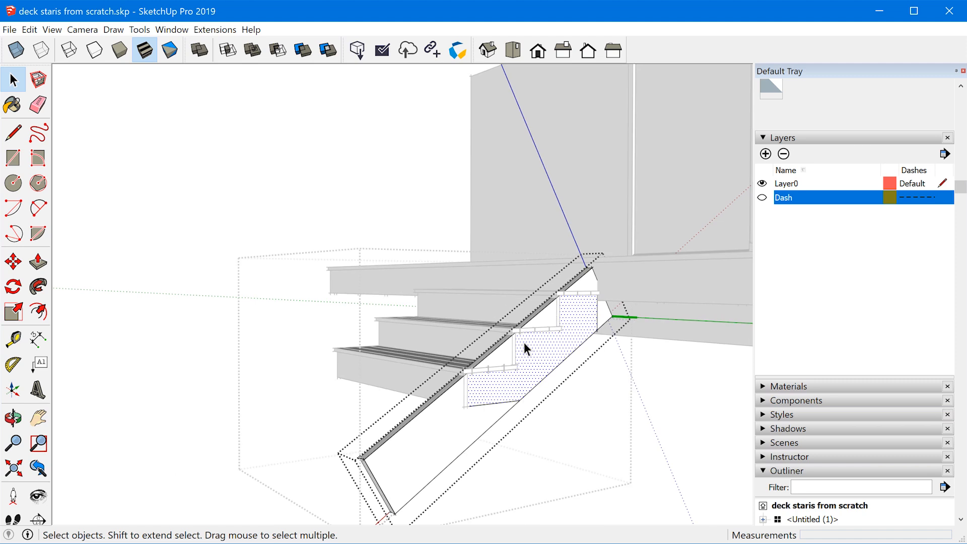
pyautogui.press('p')
pyautogui.moveTo(471, 430); pyautogui.dragTo(453, 414)
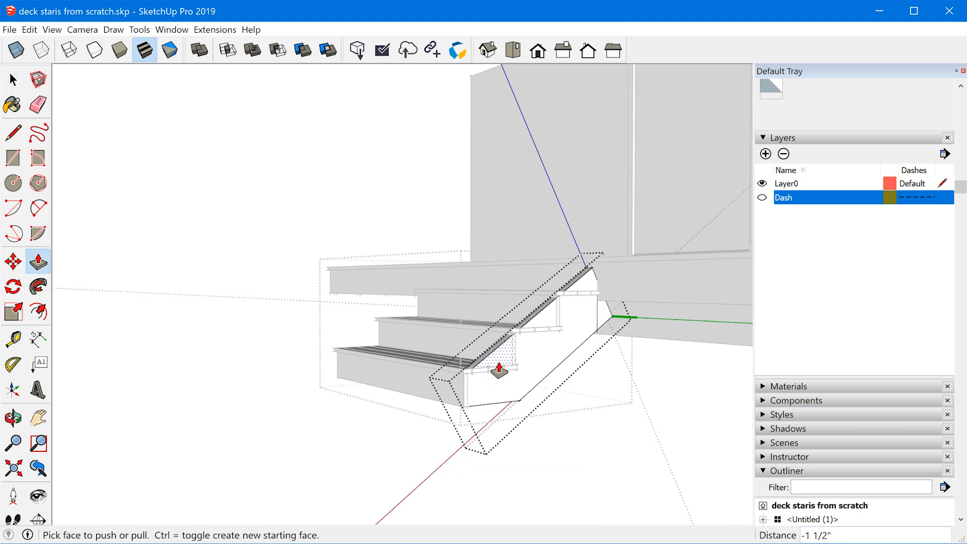
# Step: Push the remaining waste at the step notches and deck end through the 1 1/2" board, and leave the board's editing
pyautogui.scroll(5, 496, 403)
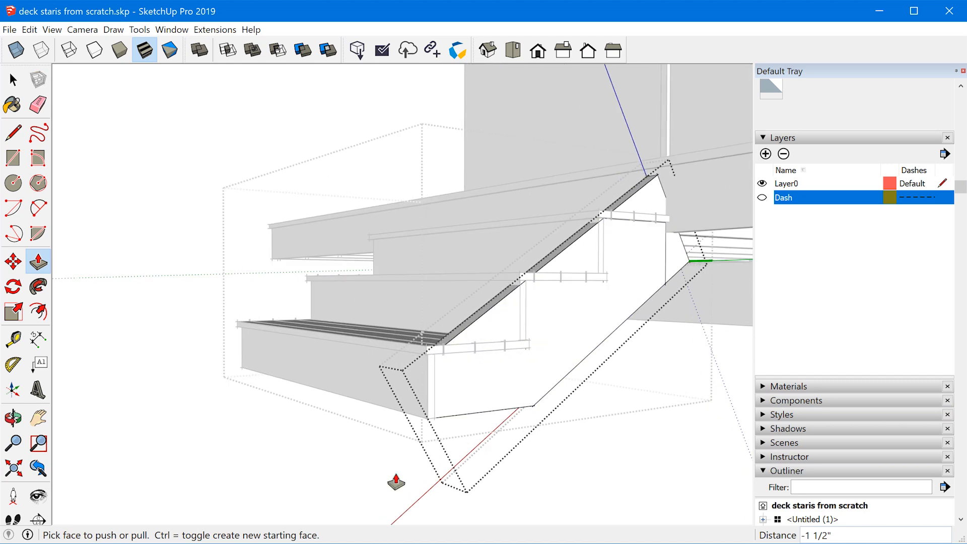
pyautogui.moveTo(517, 343)
pyautogui.mouseDown()
pyautogui.moveTo(506, 337)
pyautogui.moveTo(584, 262)
pyautogui.mouseUp()
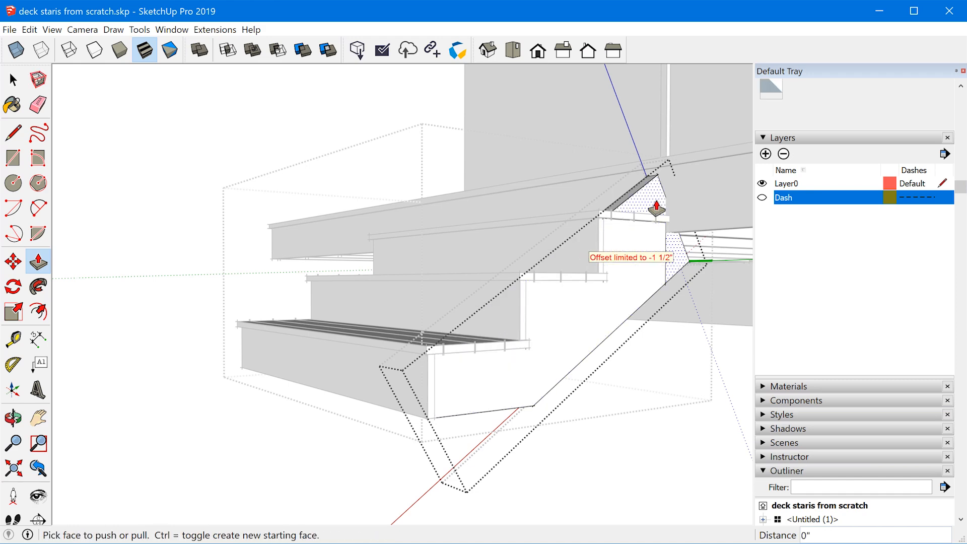
pyautogui.scroll(-3, 544, 356)
pyautogui.moveTo(544, 356); pyautogui.dragTo(525, 341, button='middle')
pyautogui.scroll(2, 525, 341)
pyautogui.scroll(-1, 525, 341)
pyautogui.press('space')
pyautogui.click(636, 419)
pyautogui.scroll(-1, 492, 346)
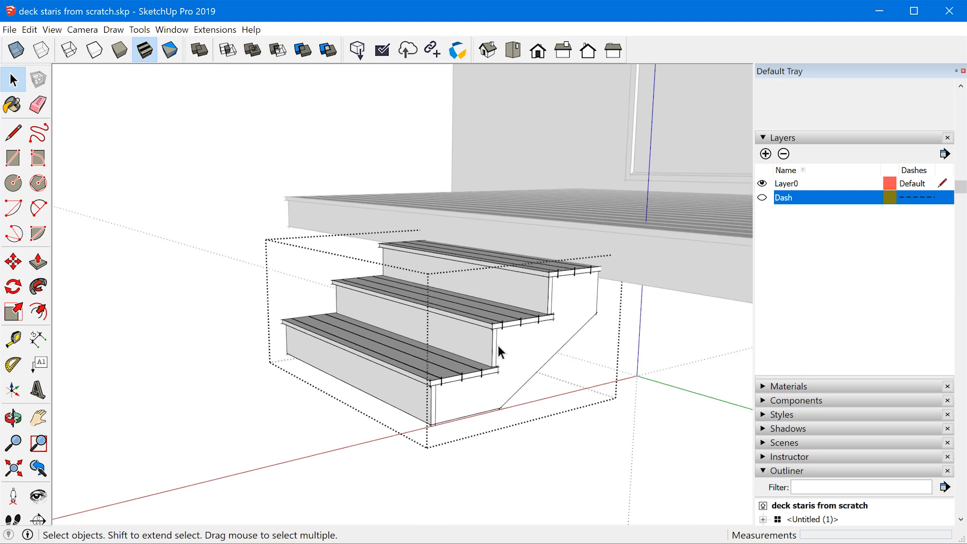